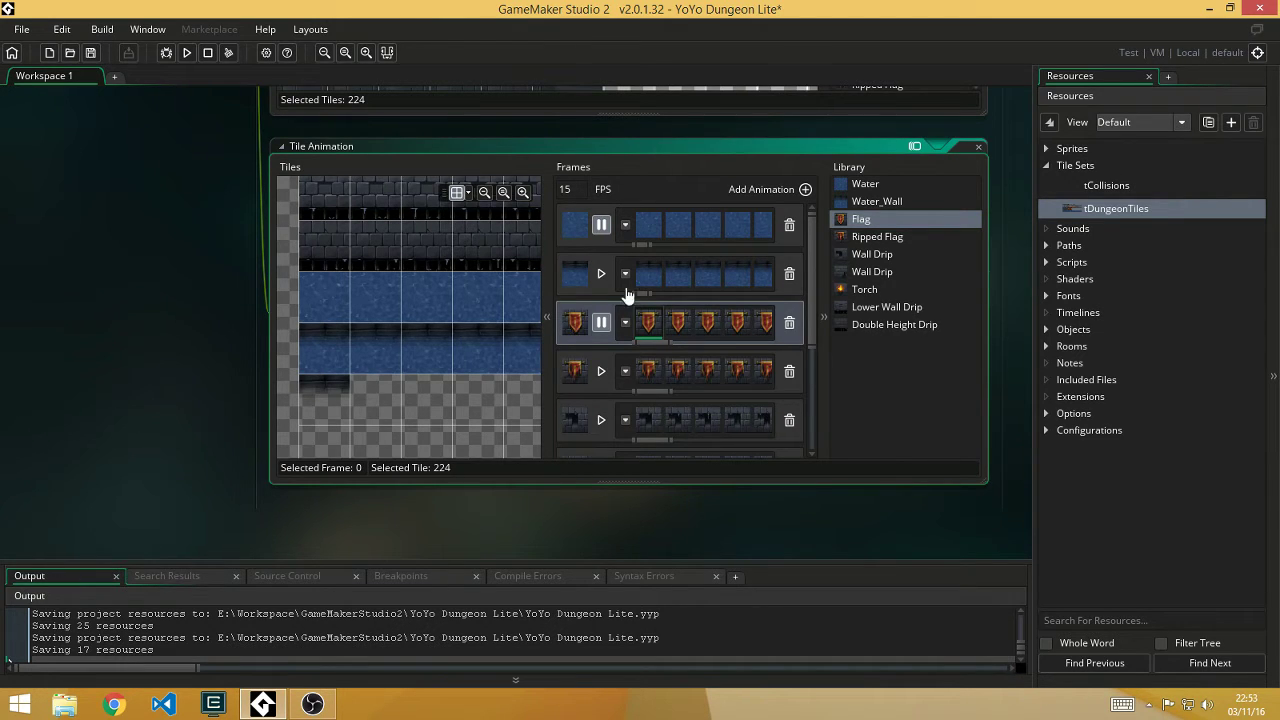
Step: Open the Auto Tiling editor for tDungeonTiles, showing its 47-tile Walls template
scroll(250, 300, "up", 3)
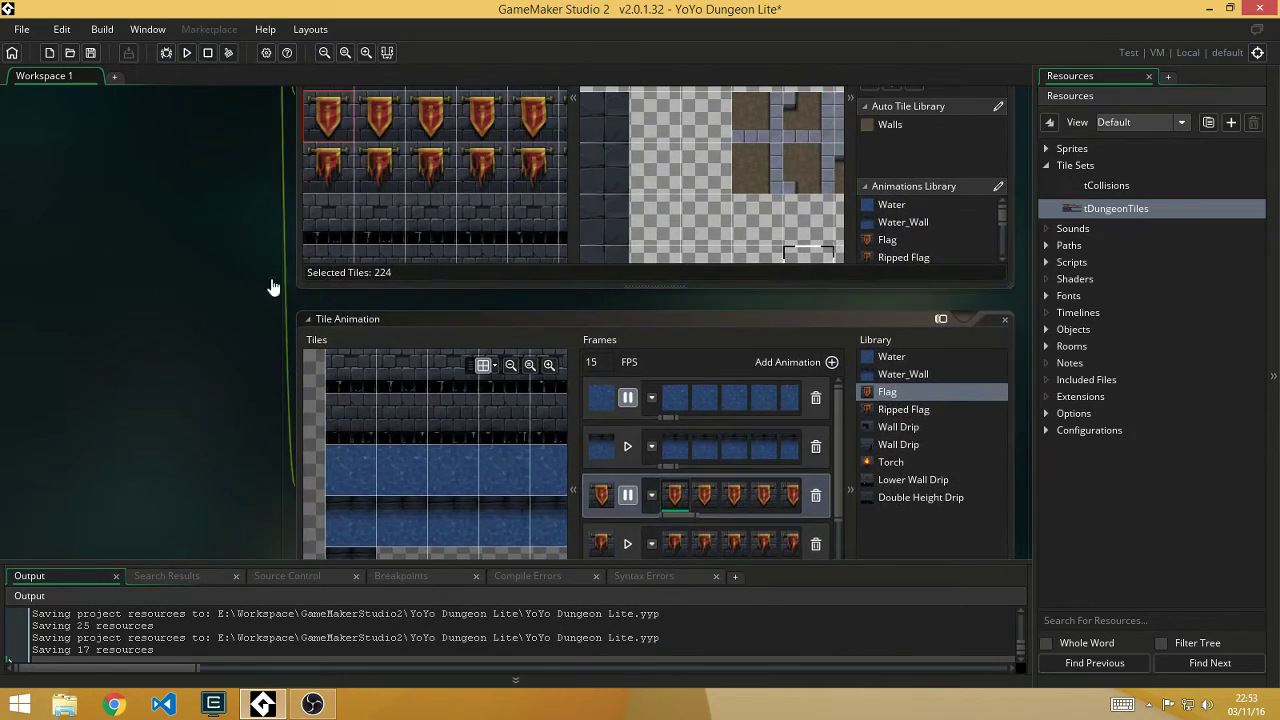
scroll(270, 287, "up", 8)
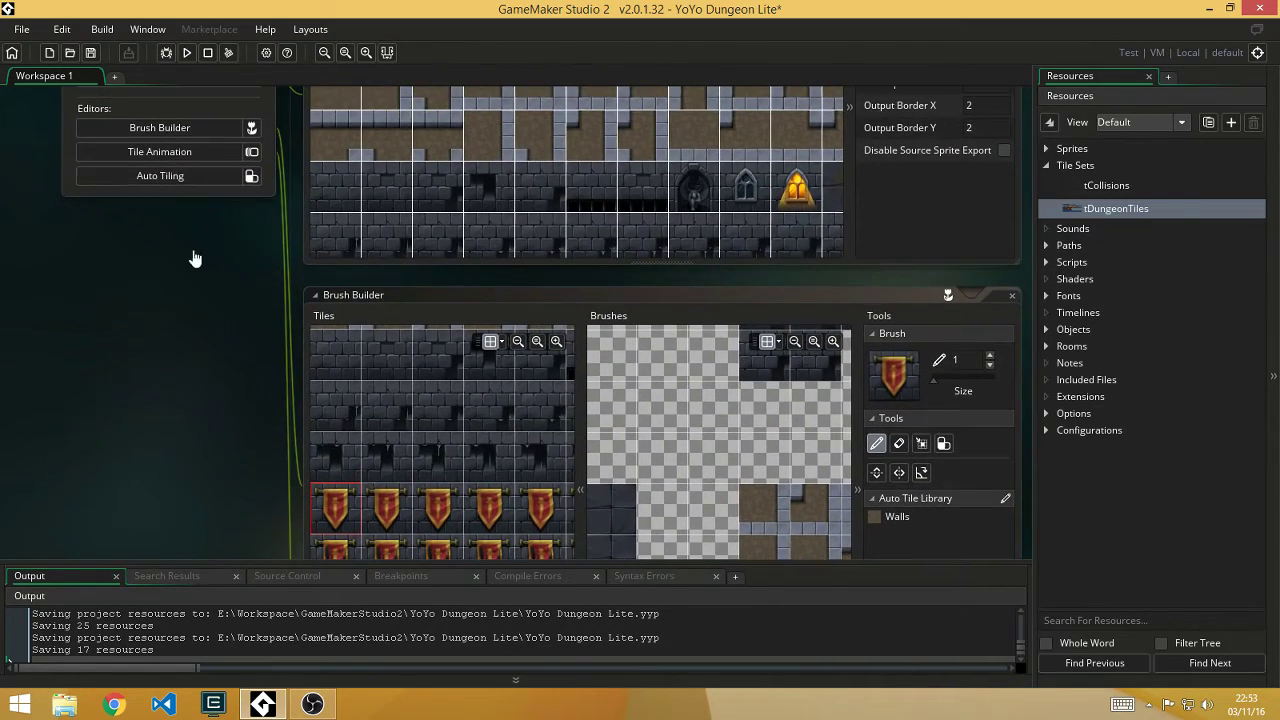
left_click(235, 176)
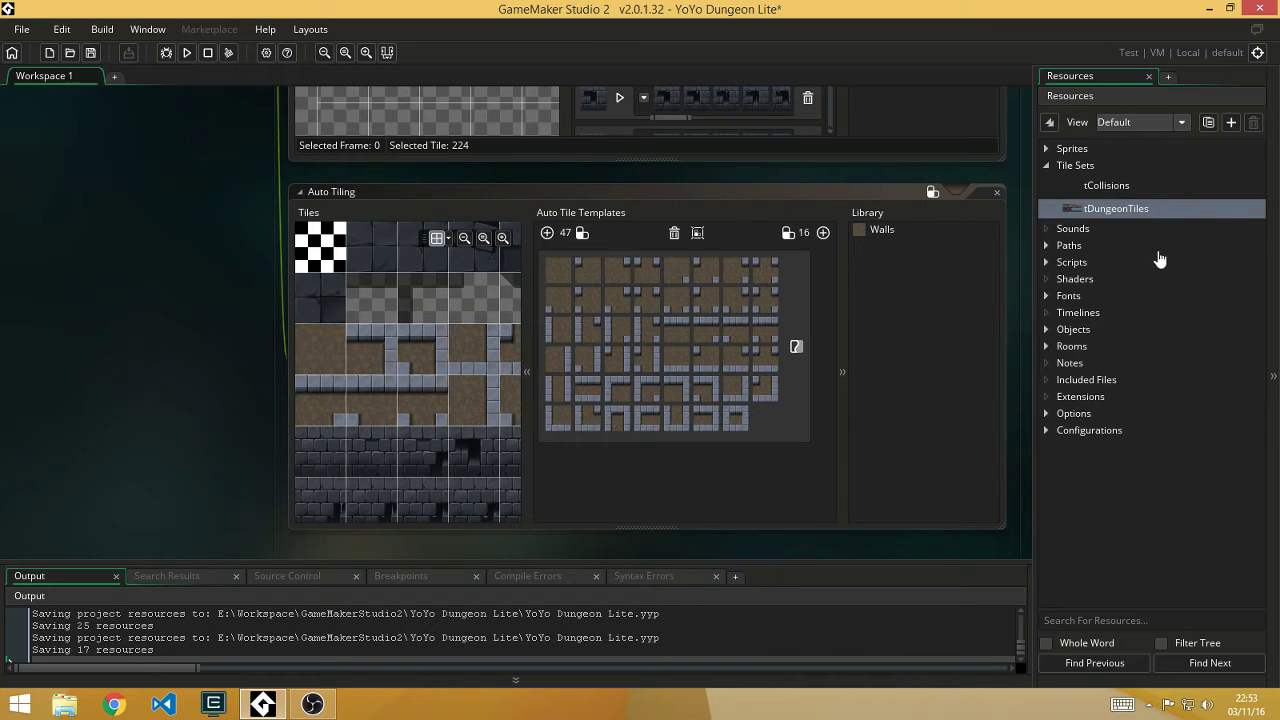
Step: Try creating a new tile set, dismiss the Free licence warning, then open tCollisions
left_click(1080, 166)
right_click(1088, 172)
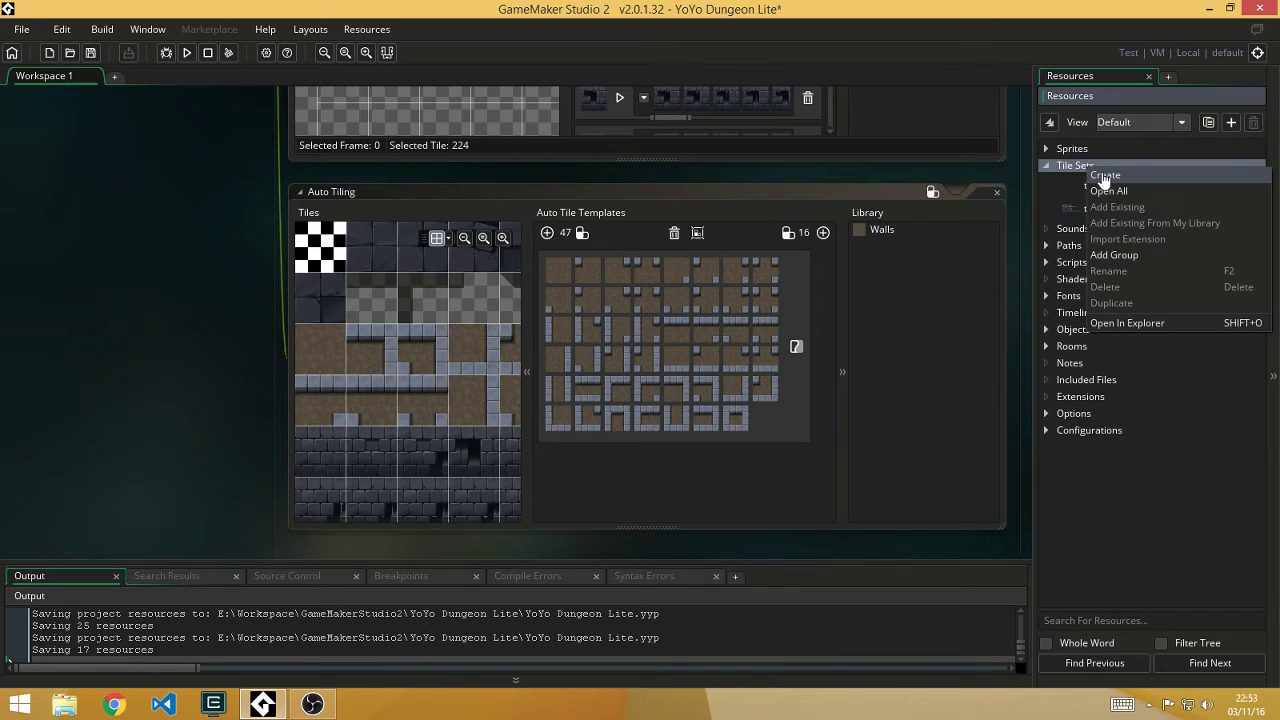
left_click(1100, 182)
left_click(758, 396)
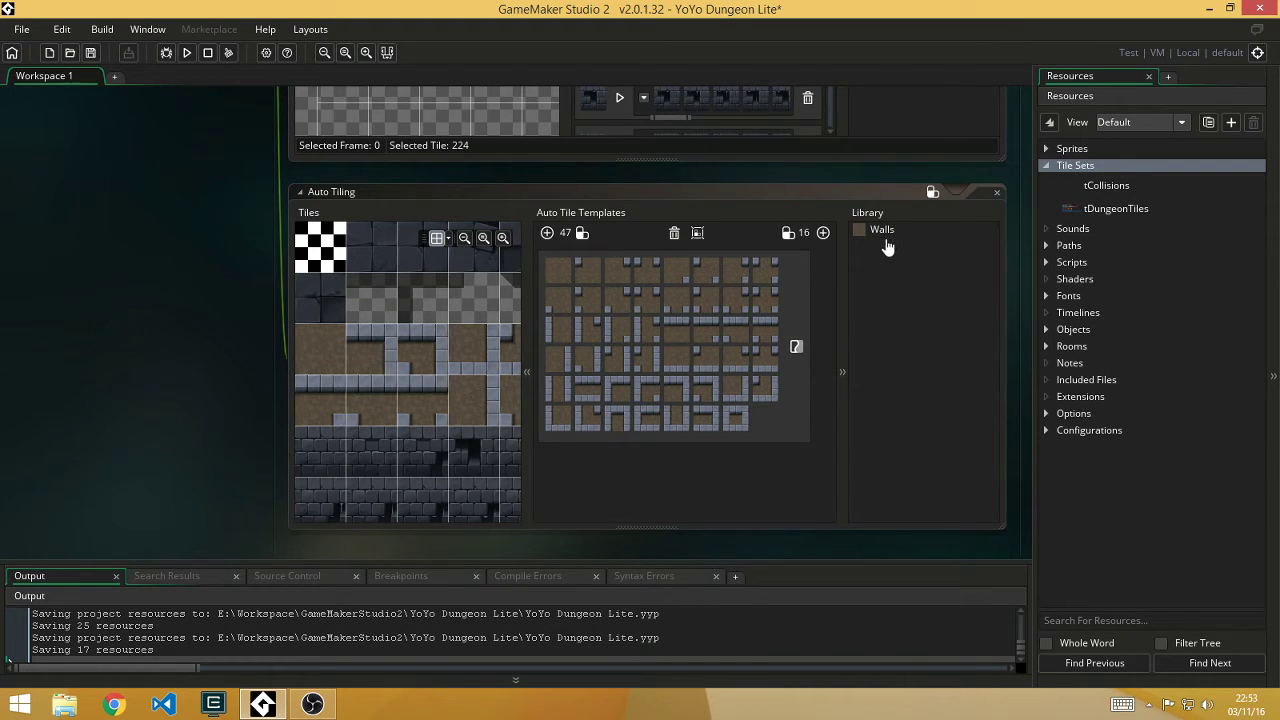
double_click(1106, 185)
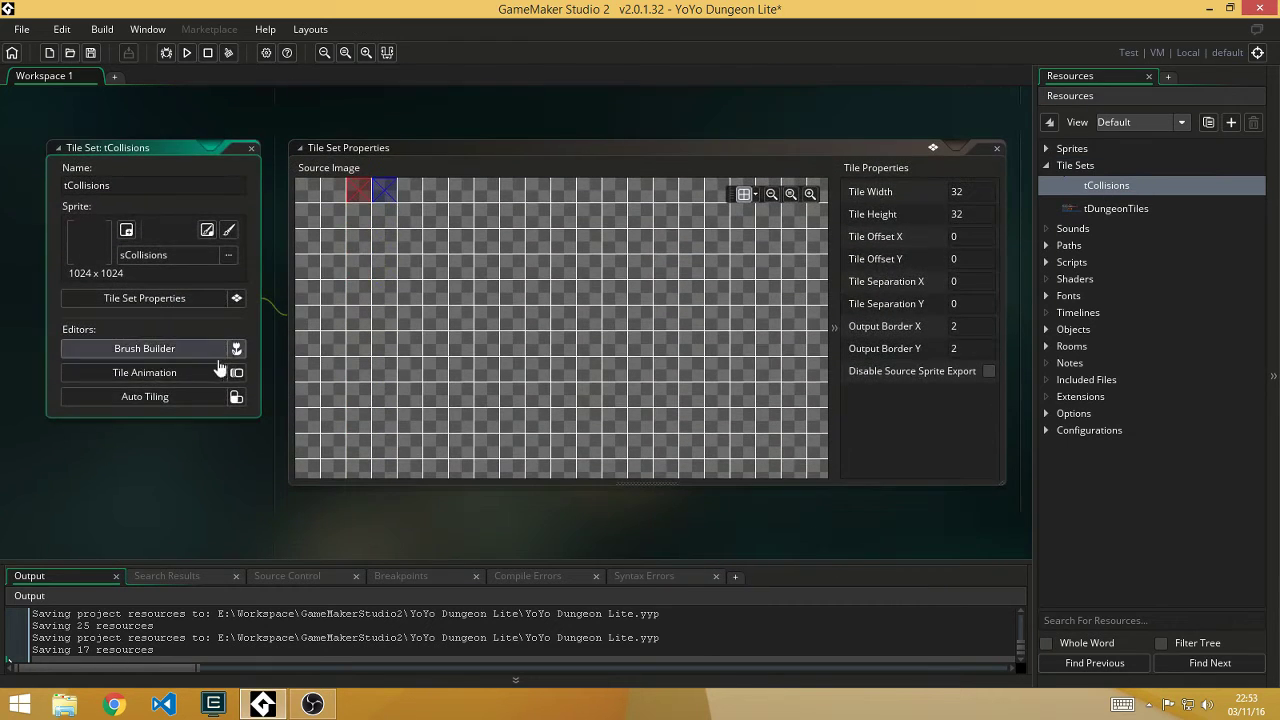
Step: Open tCollisions' Auto Tiling editor, then close it and the tCollisions tile set window
left_click(237, 397)
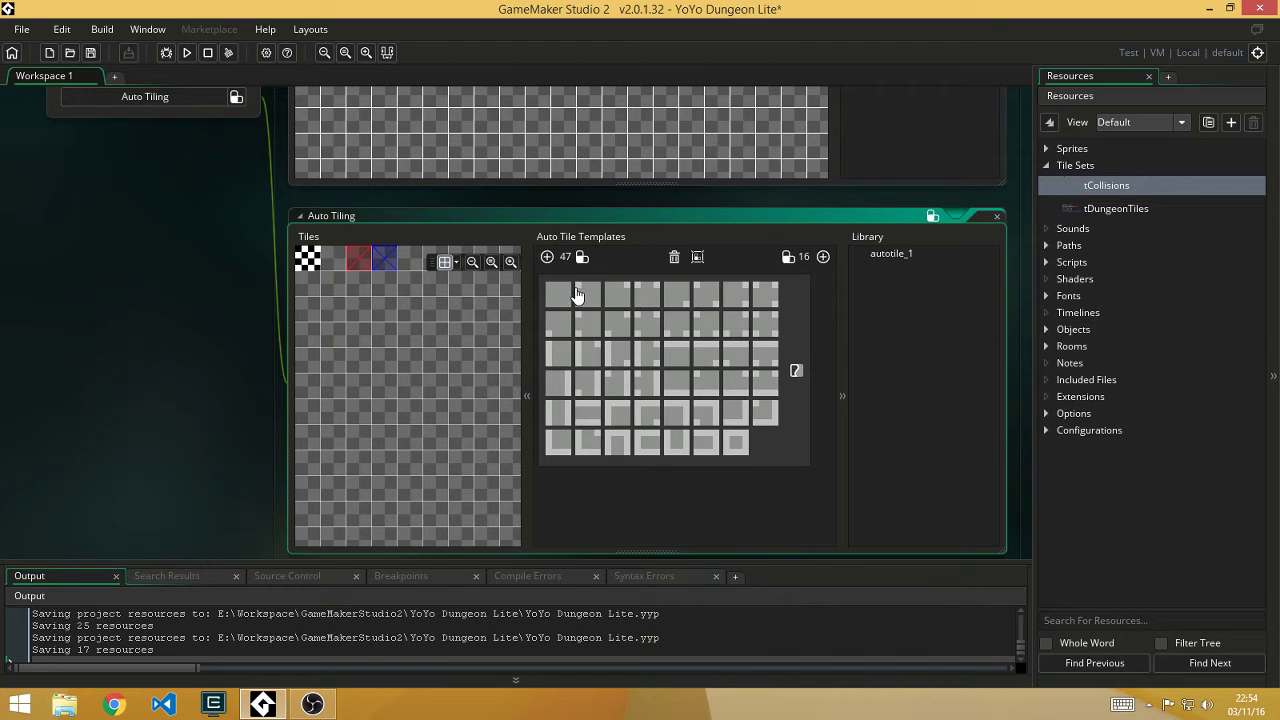
left_click(995, 217)
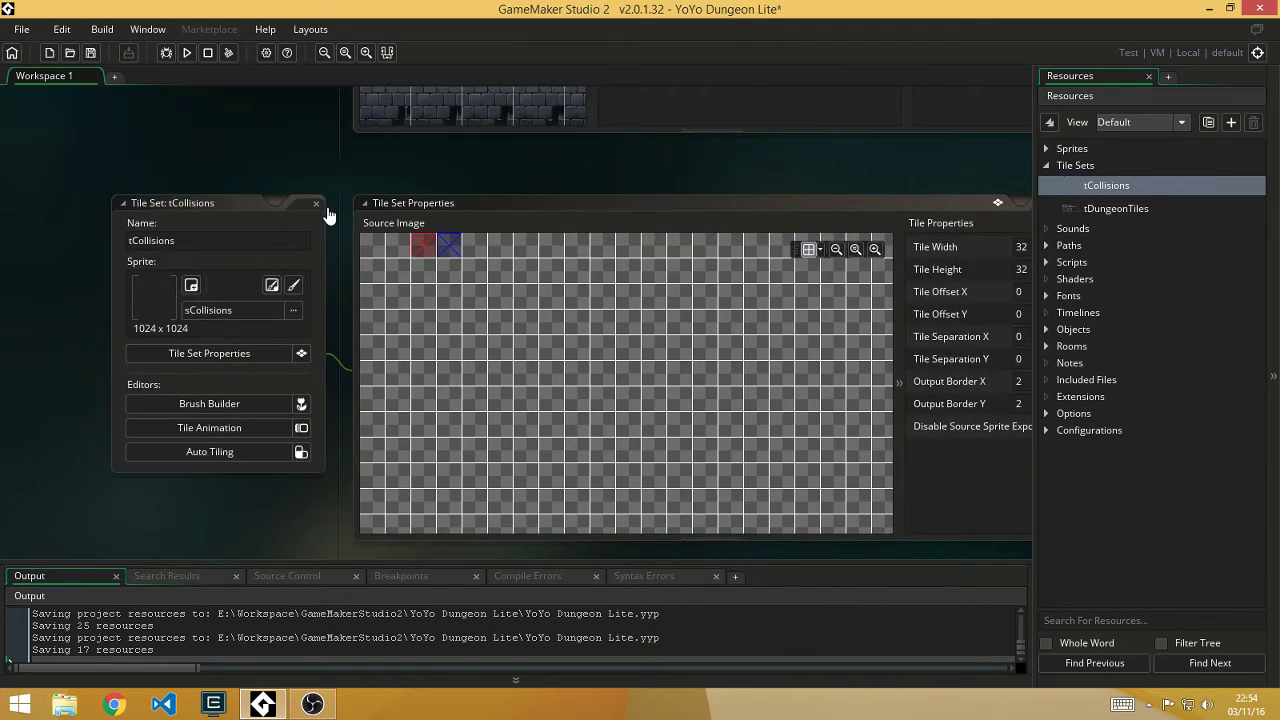
left_click(316, 204)
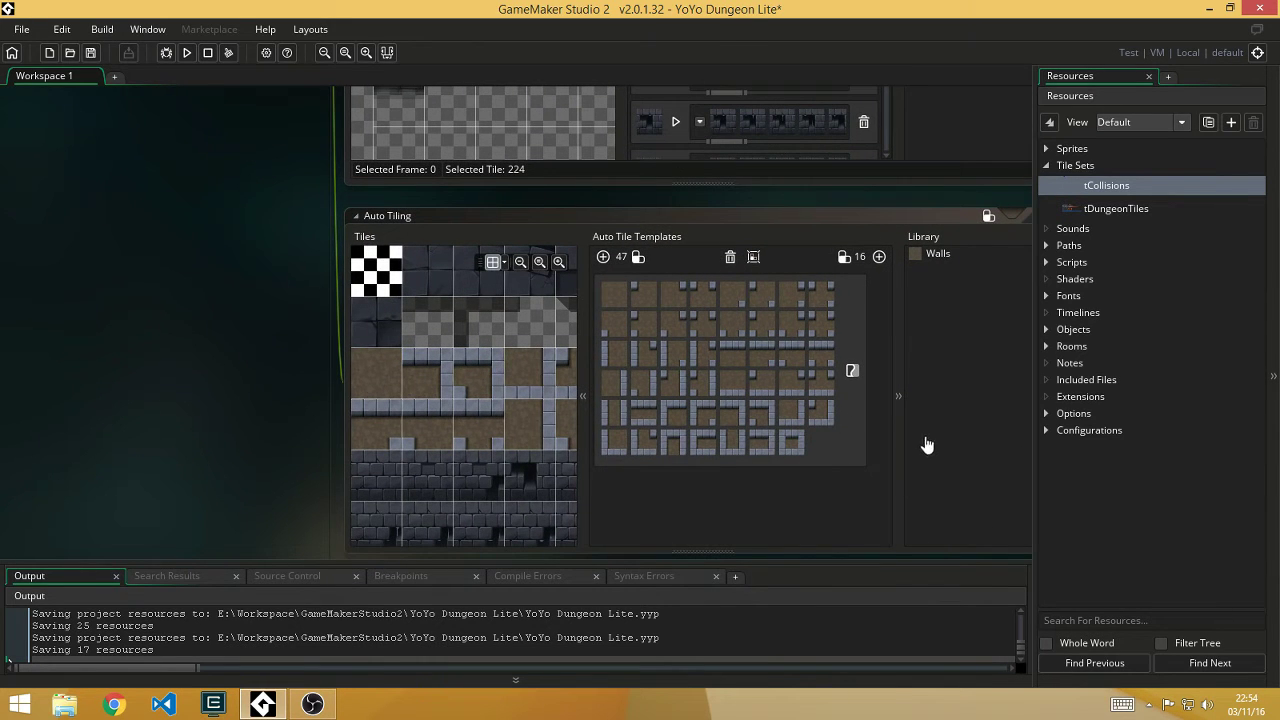
scroll(240, 274, "up", 5)
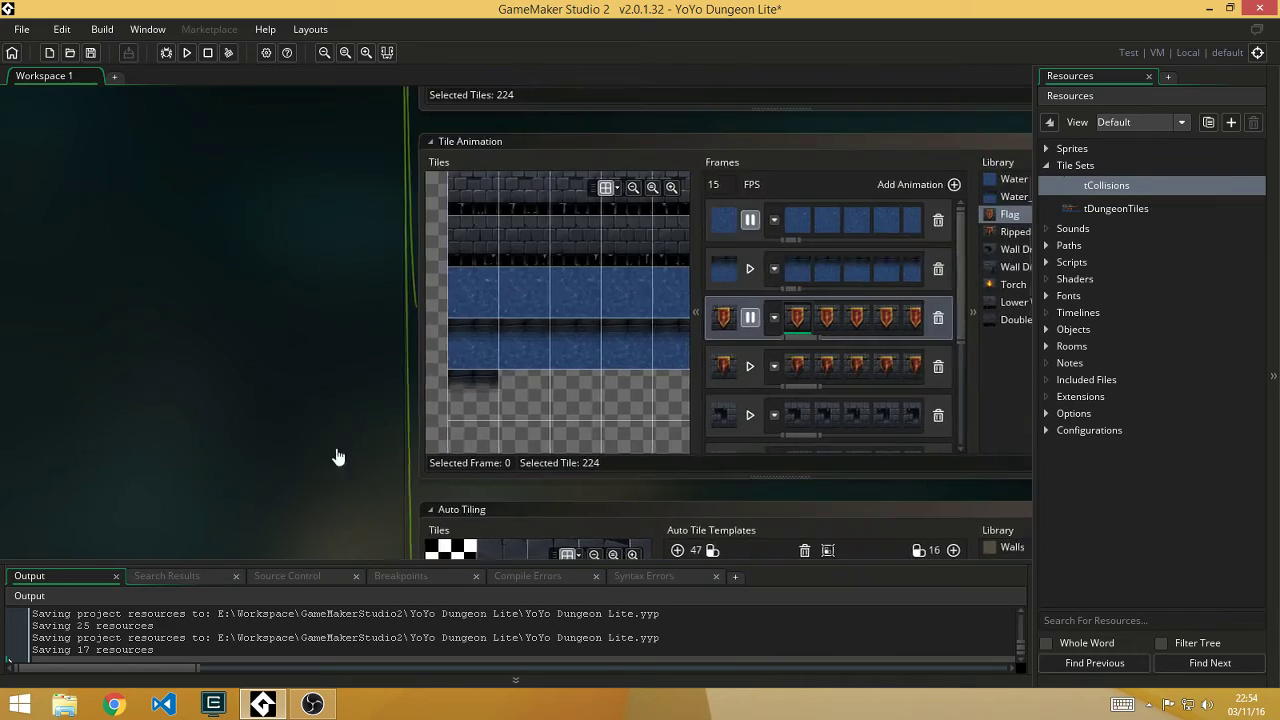
scroll(338, 457, "up", 5)
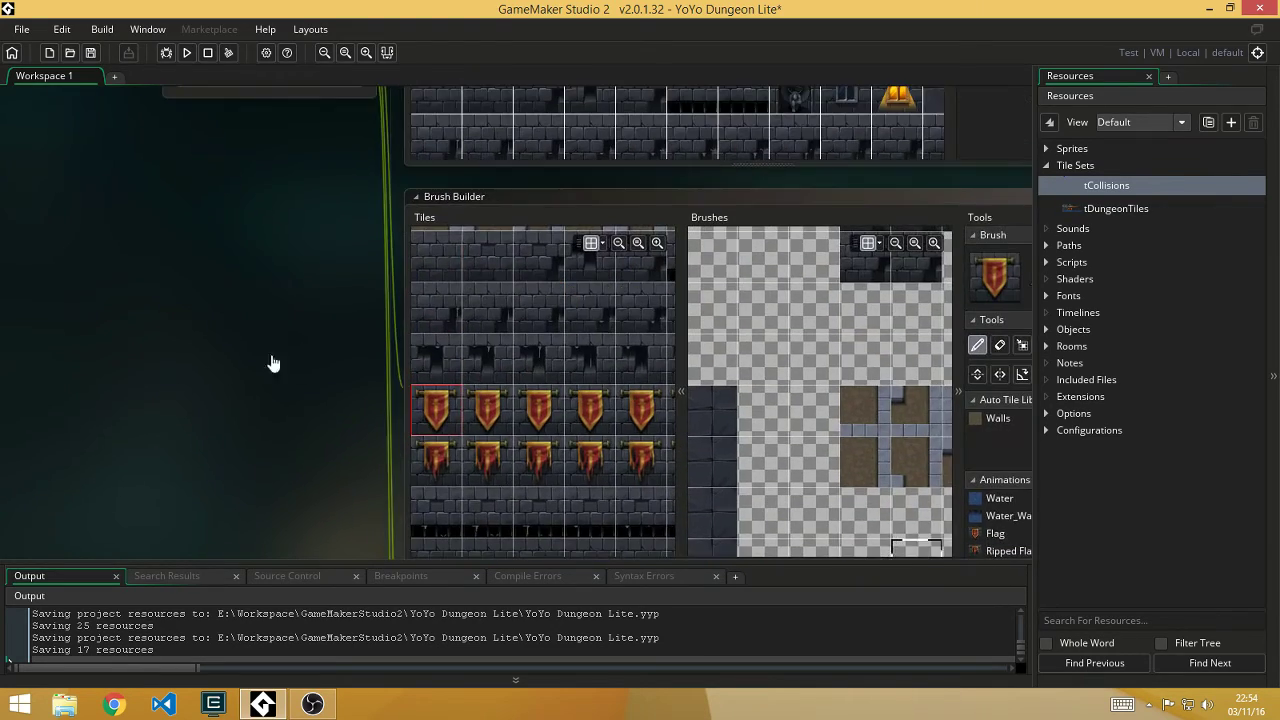
scroll(270, 363, "up", 5)
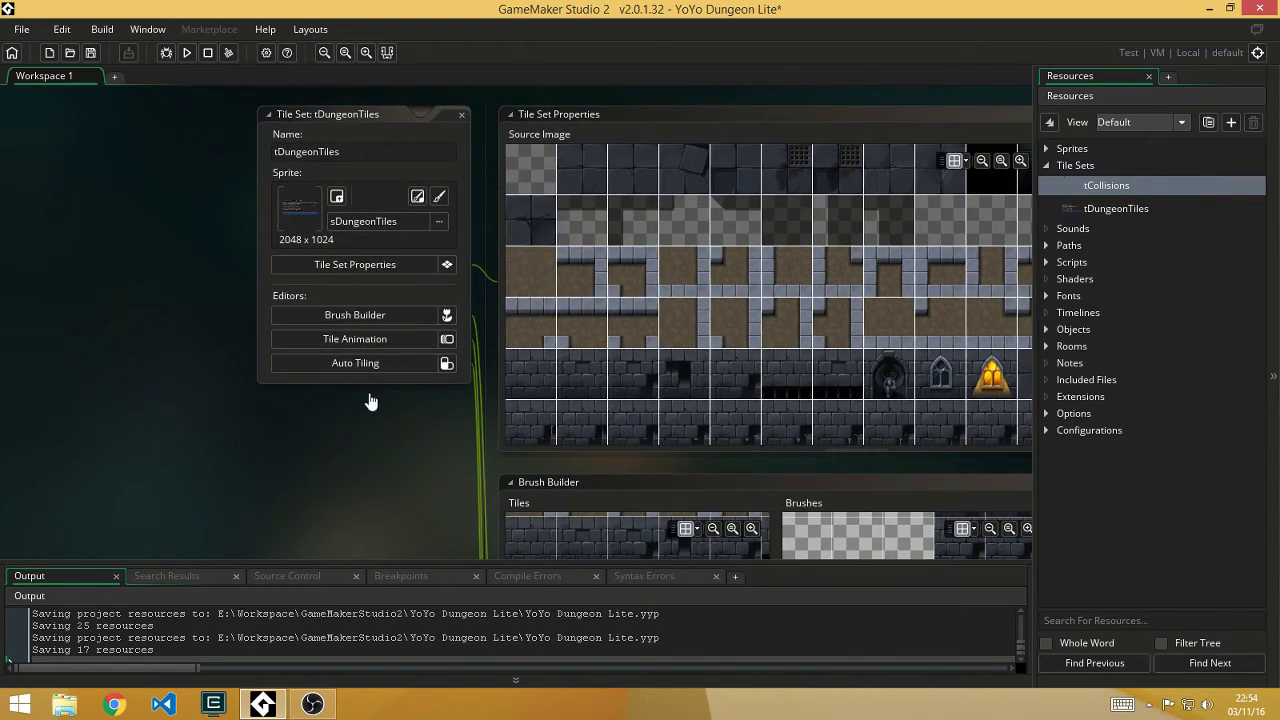
middle_click_drag(370, 401, 308, 246)
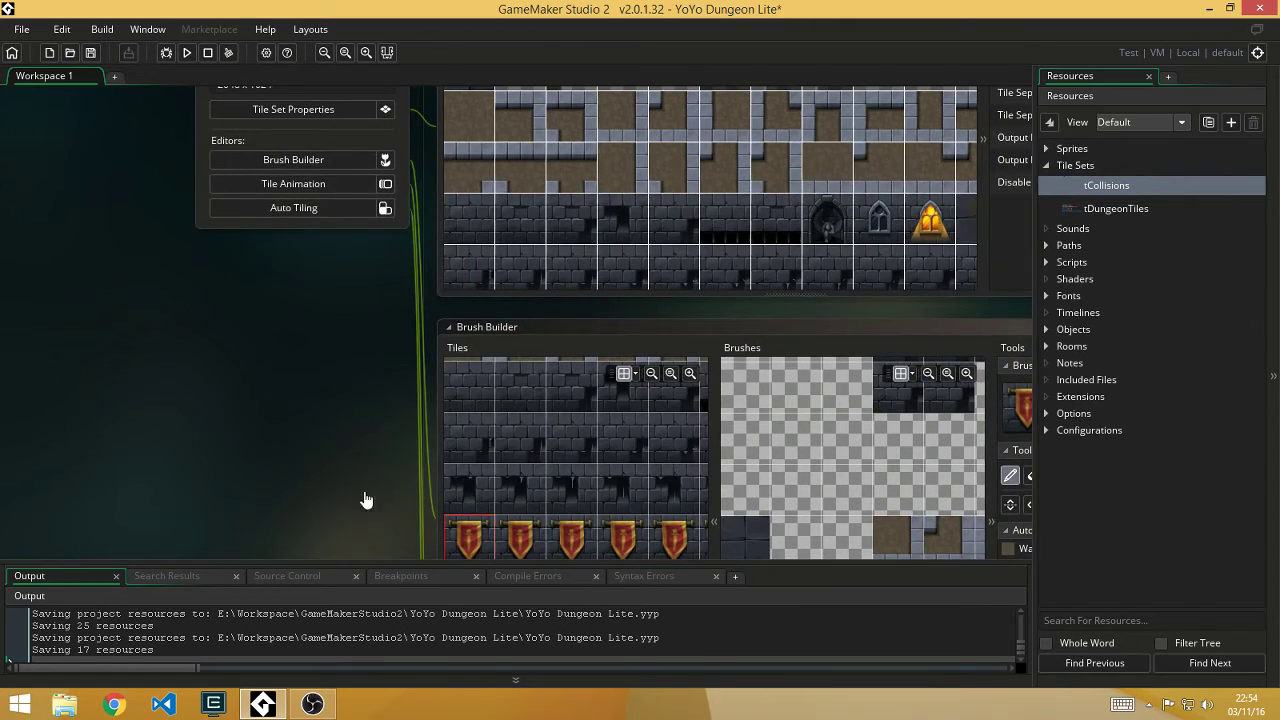
scroll(330, 400, "down", 10)
scroll(310, 407, "down", 5)
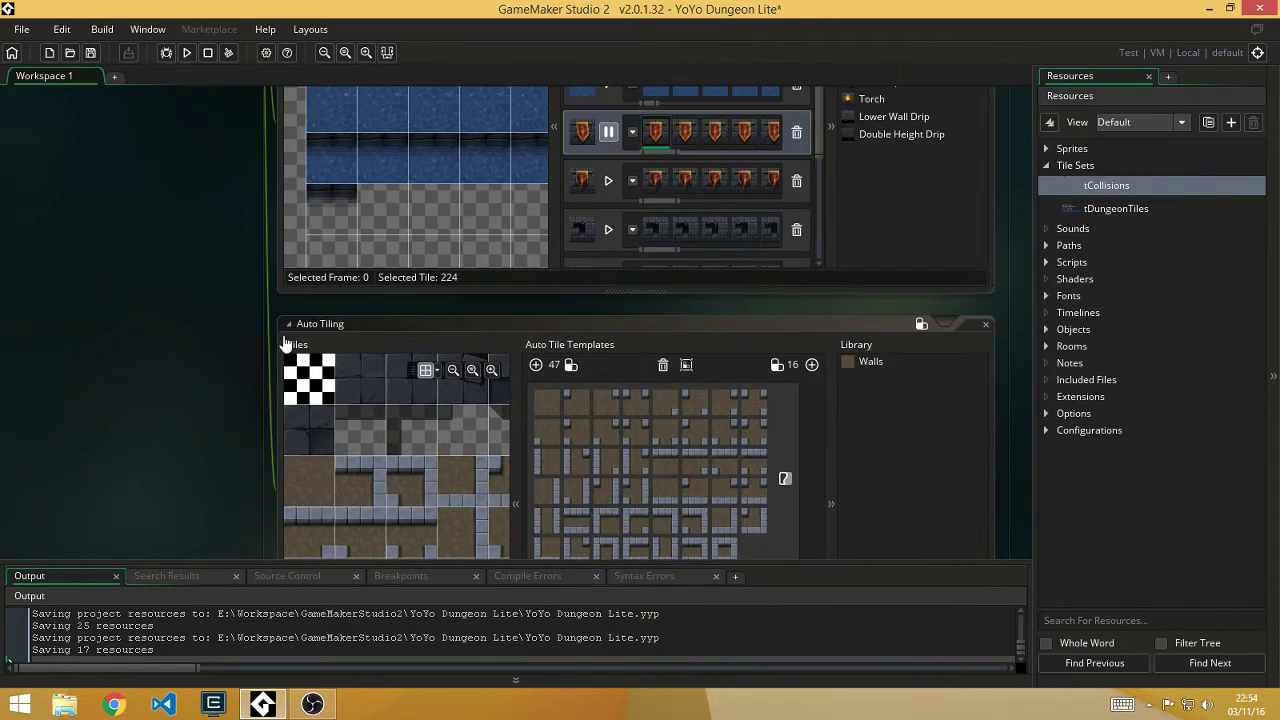
scroll(214, 289, "down", 1)
scroll(230, 289, "up", 12)
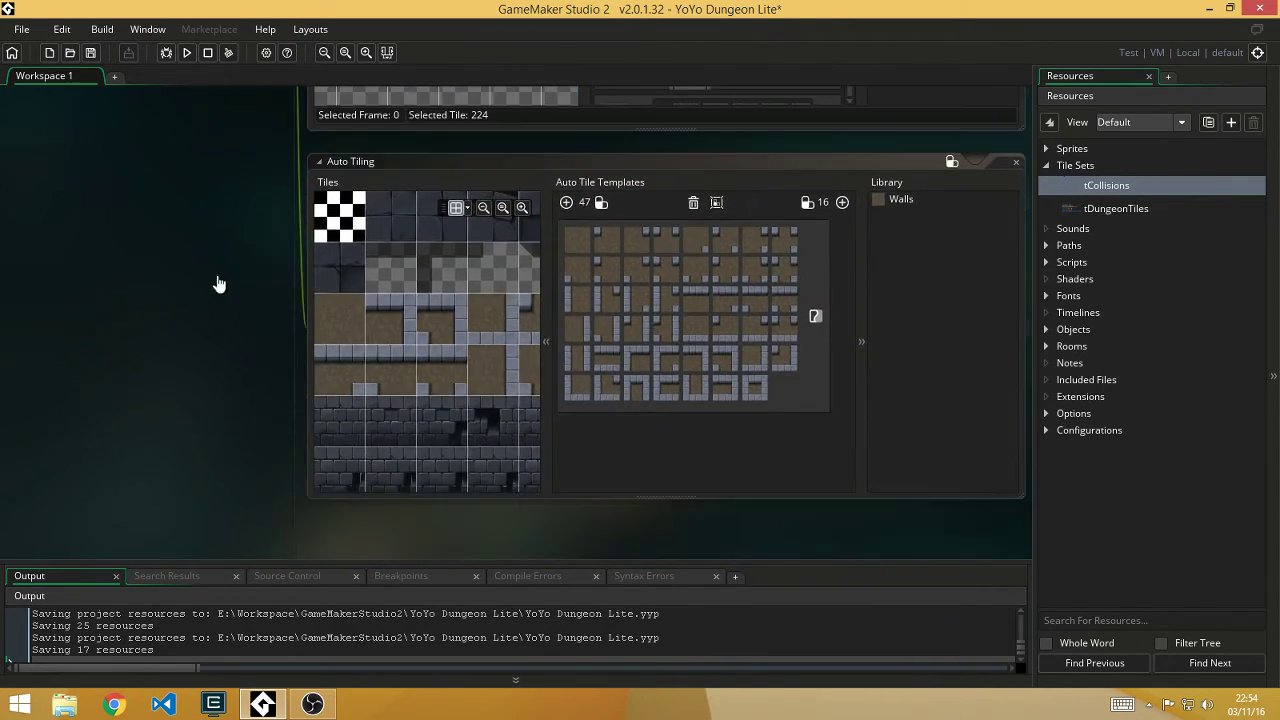
scroll(250, 405, "up", 5)
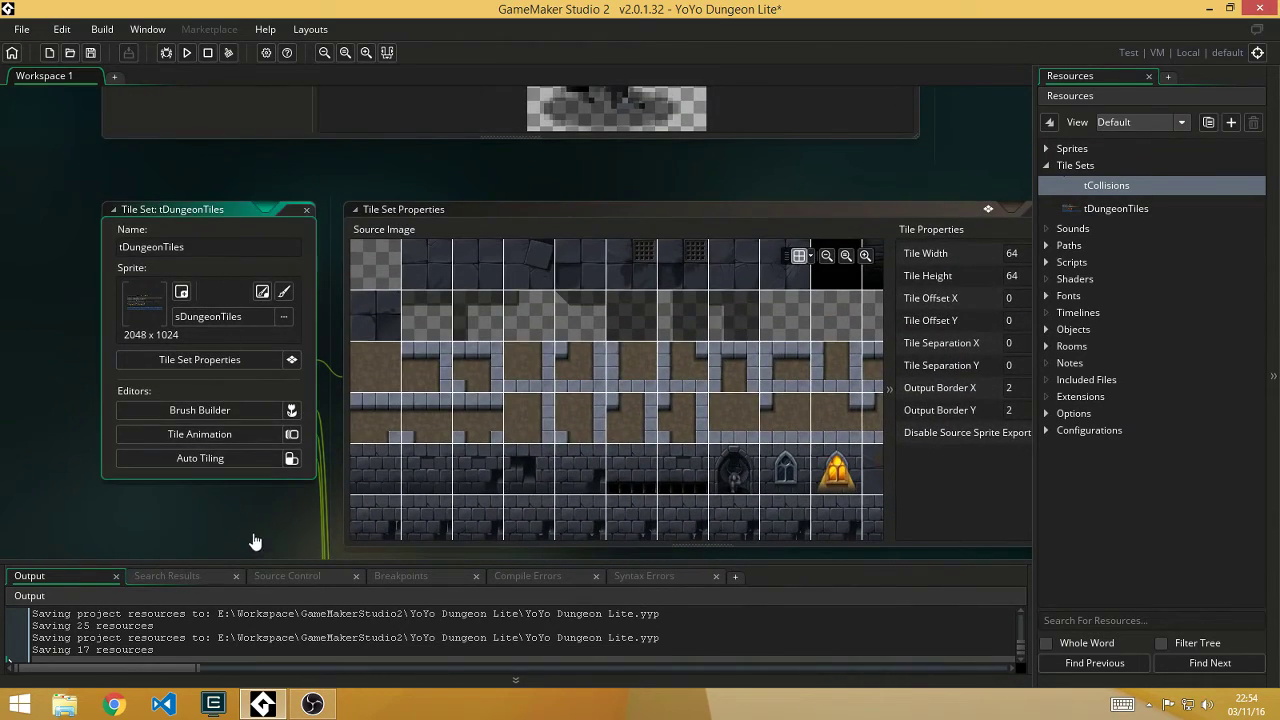
scroll(240, 408, "down", 5)
scroll(240, 434, "down", 6, "ctrl")
middle_click_drag(198, 438, 343, 373)
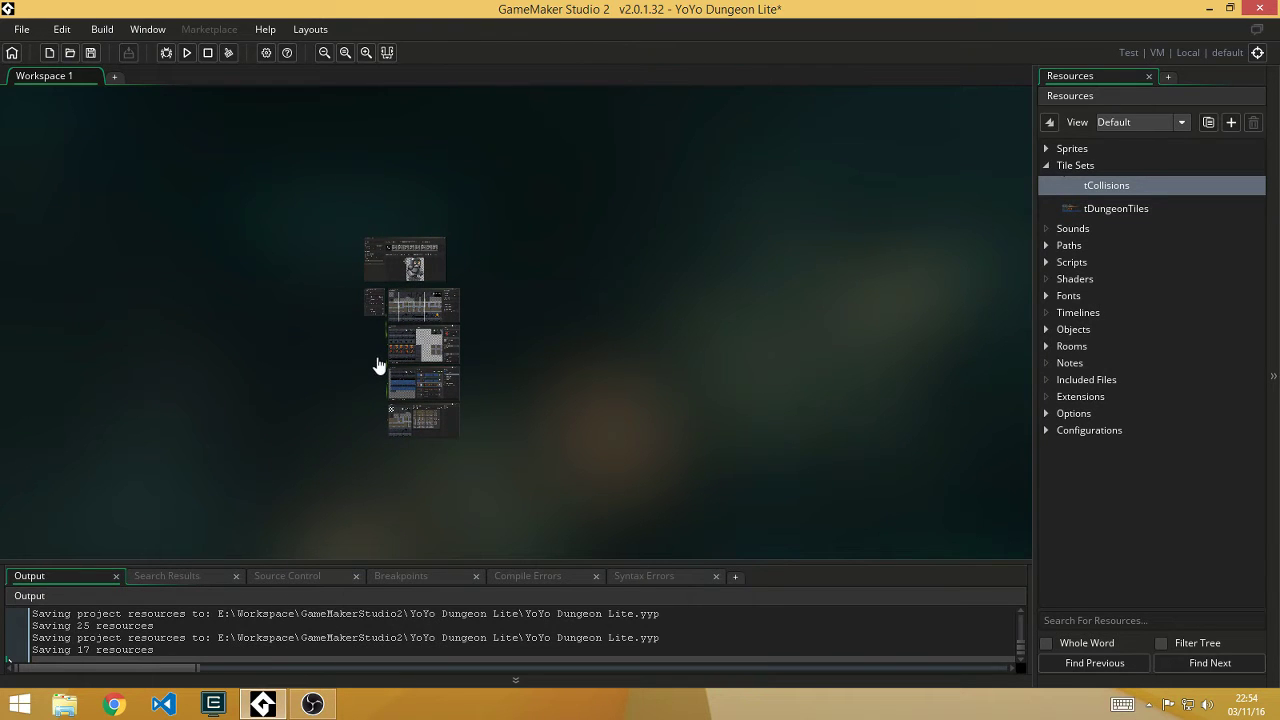
scroll(356, 305, "up", 3, "ctrl")
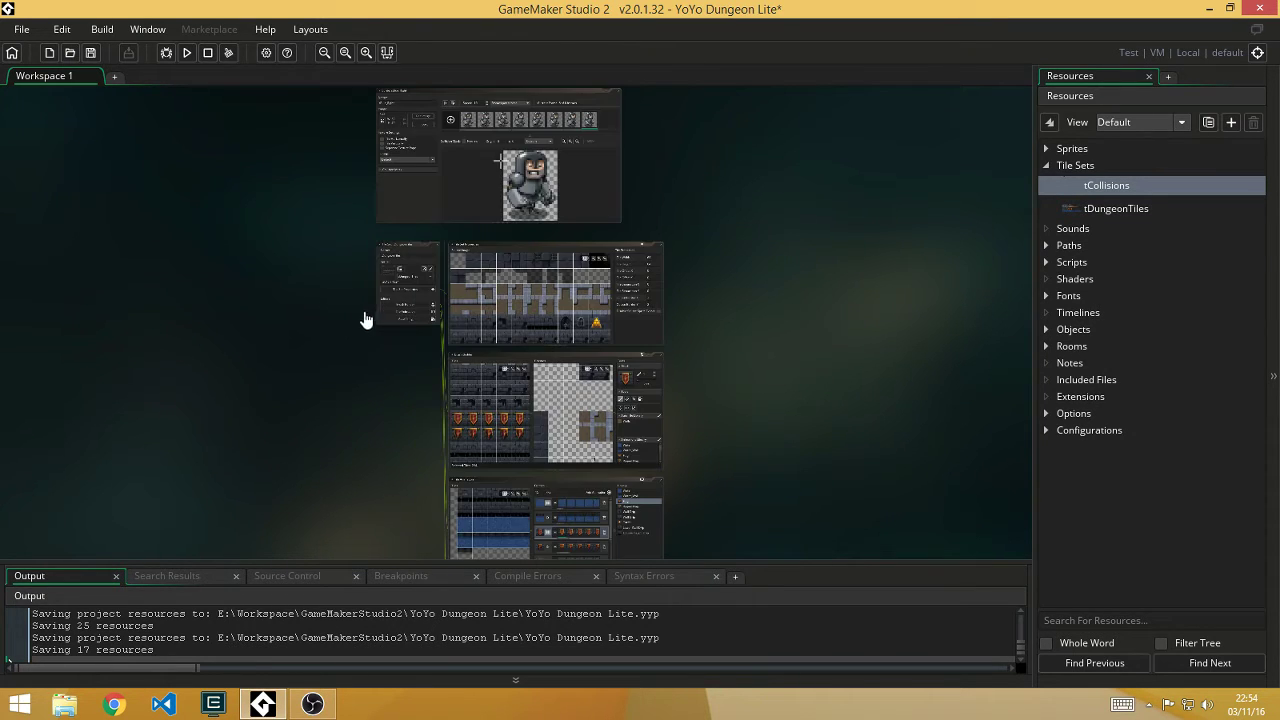
scroll(354, 306, "down", 3)
scroll(354, 314, "up", 2)
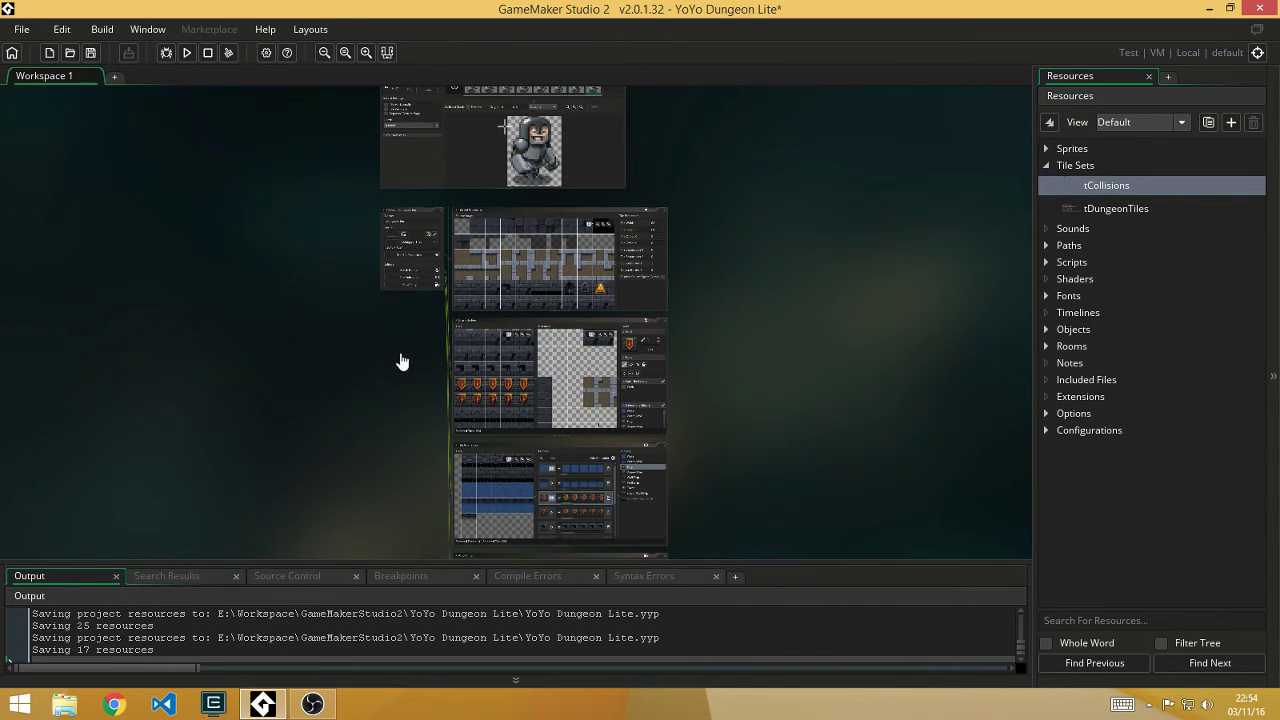
scroll(480, 337, "up", 4, "ctrl")
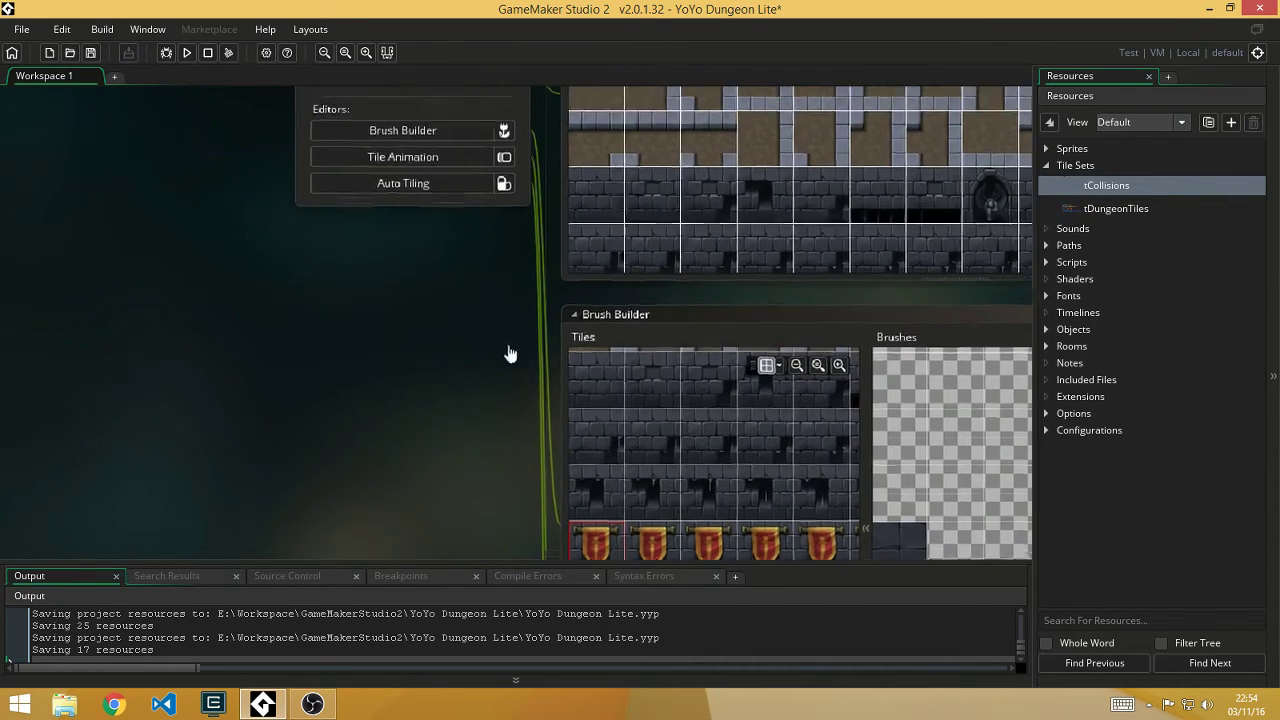
scroll(509, 354, "up", 3)
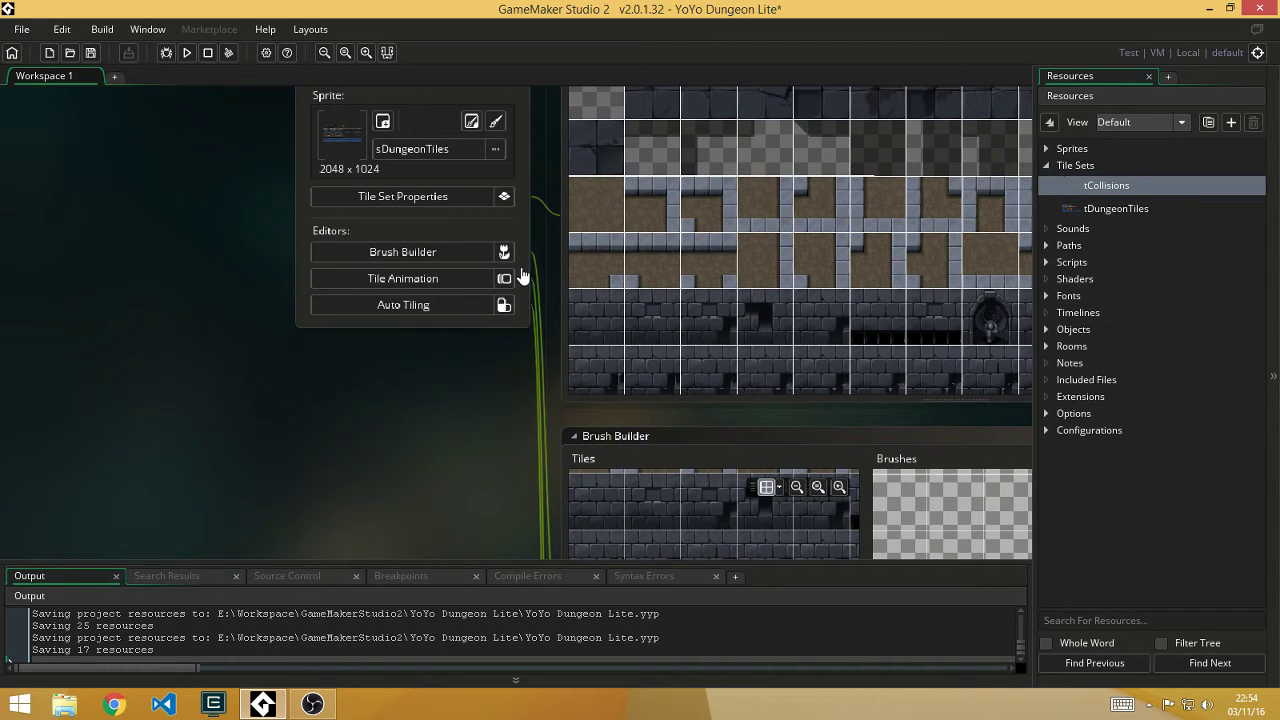
middle_click_drag(507, 418, 509, 531)
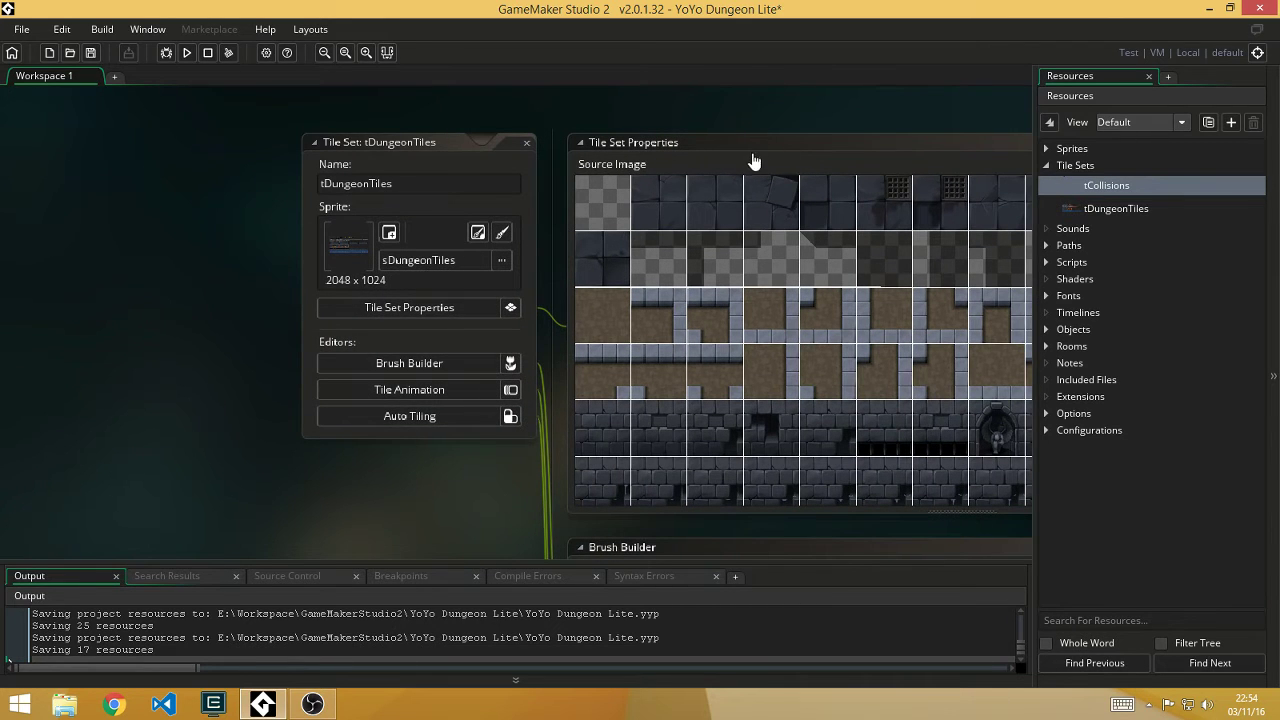
middle_click_drag(171, 282, 200, 486)
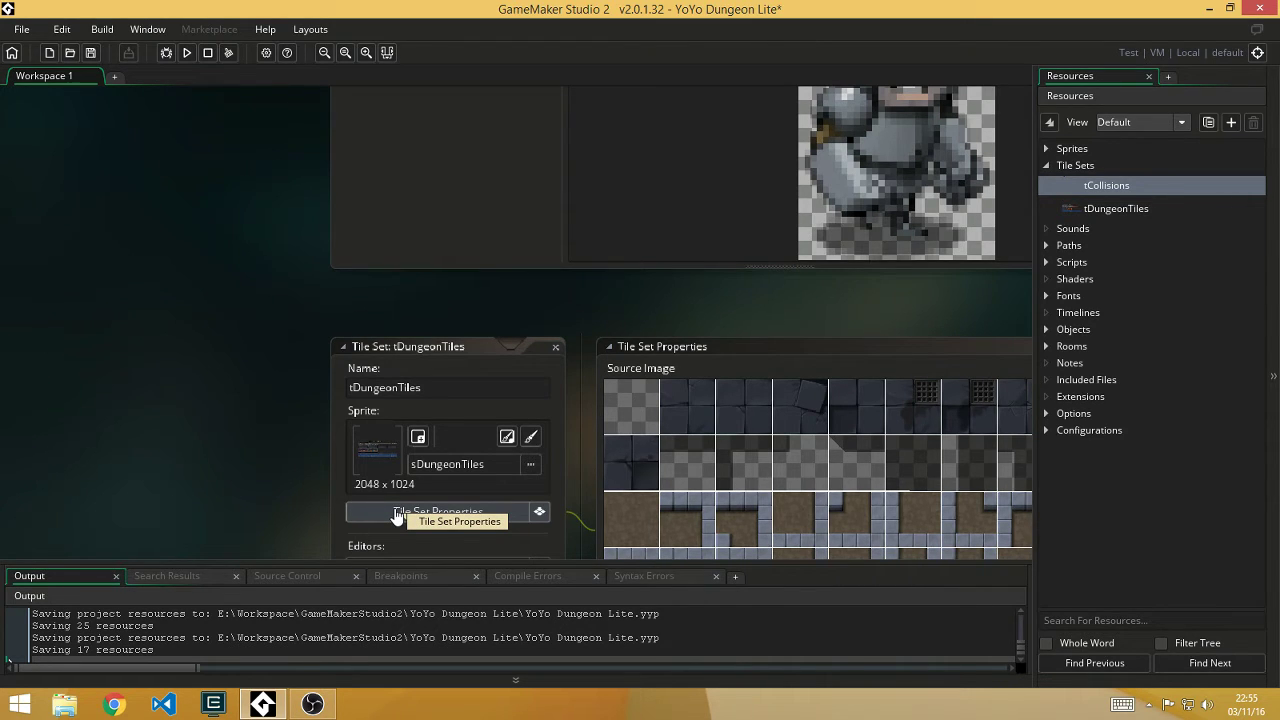
Step: Bring the chained tDungeonTiles tile set windows into view and close the tile set editor
scroll(286, 350, "down", 3)
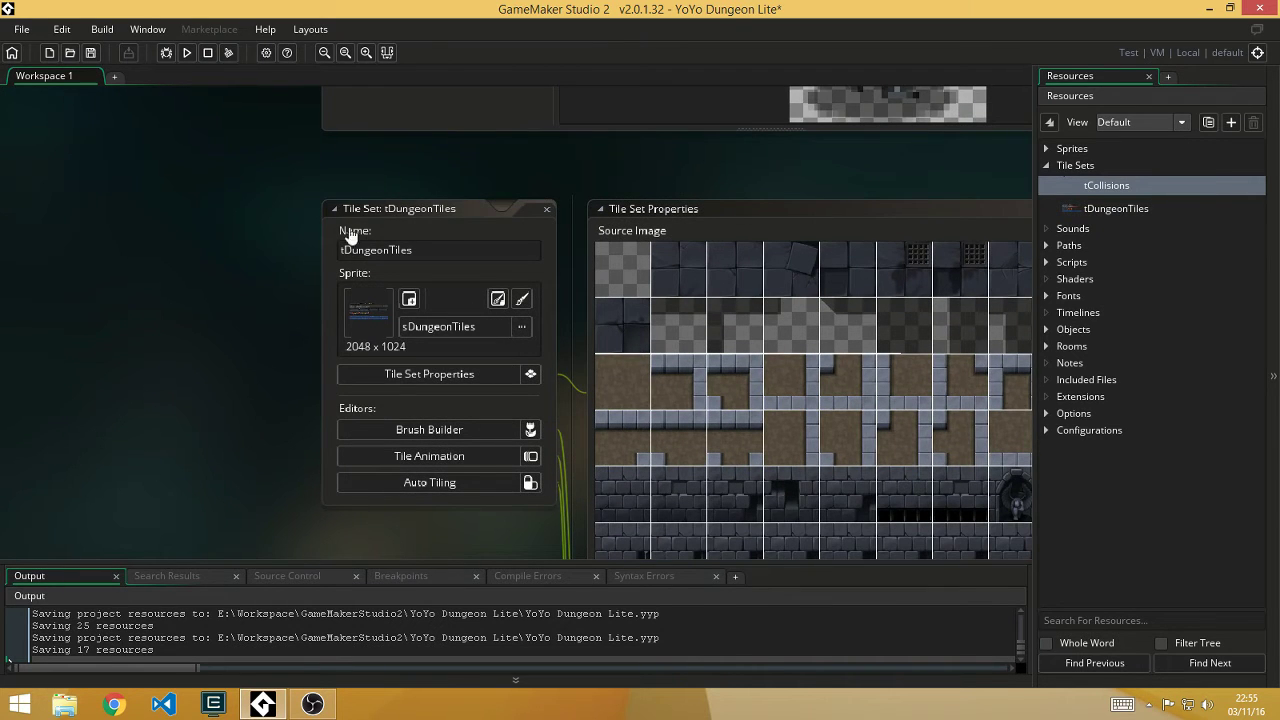
scroll(314, 252, "down", 2)
scroll(312, 258, "down", 5, "ctrl")
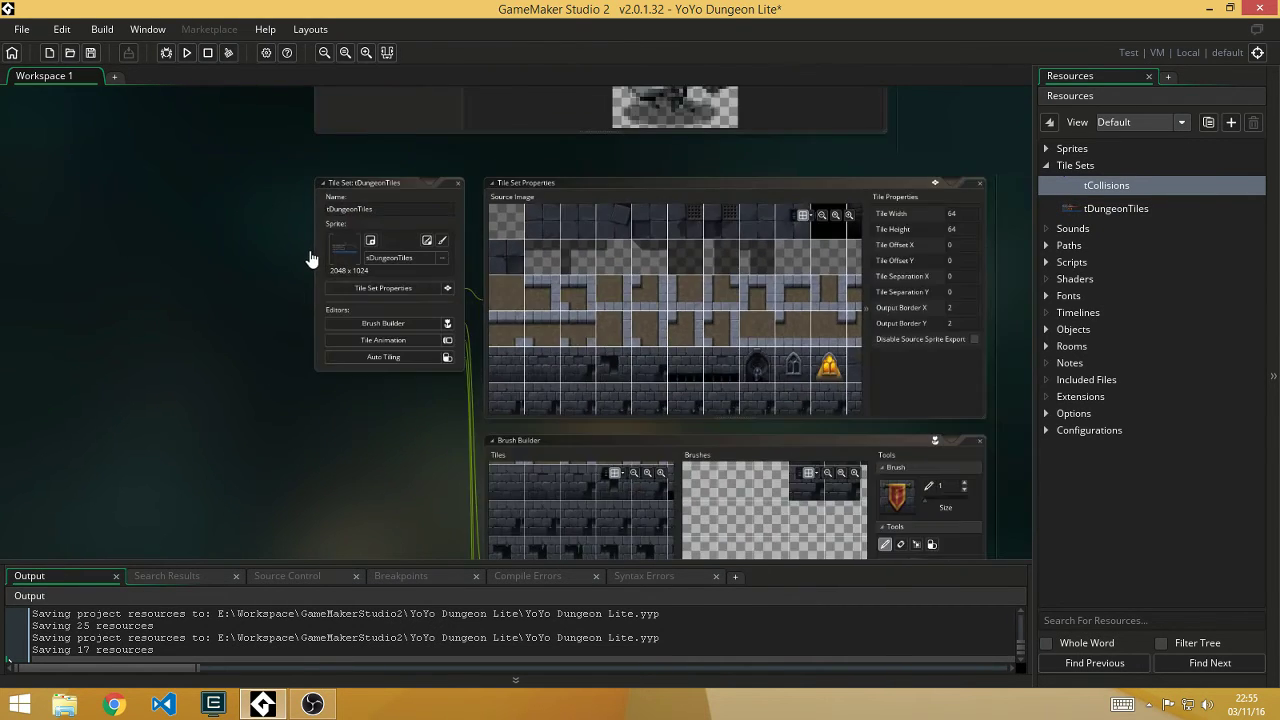
mouse_move(346, 229)
left_mouse_down()
mouse_move(314, 237)
mouse_move(341, 229)
mouse_move(338, 244)
left_mouse_up()
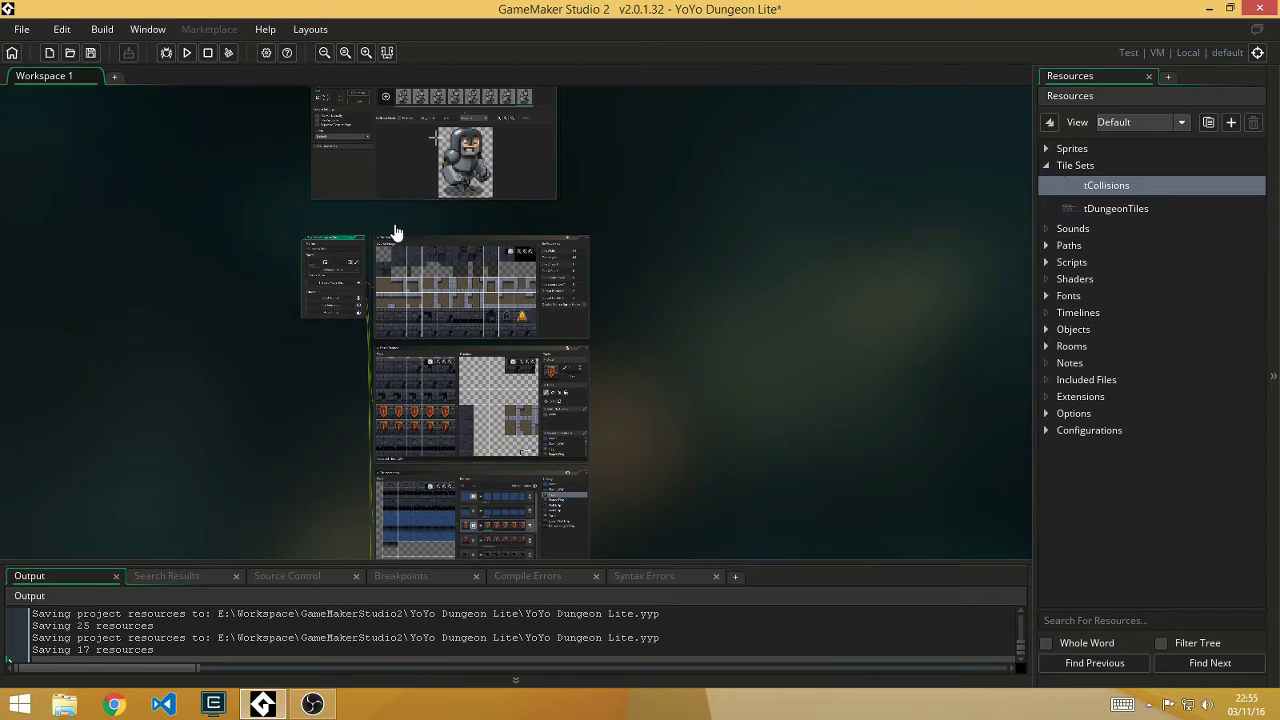
left_click(424, 245)
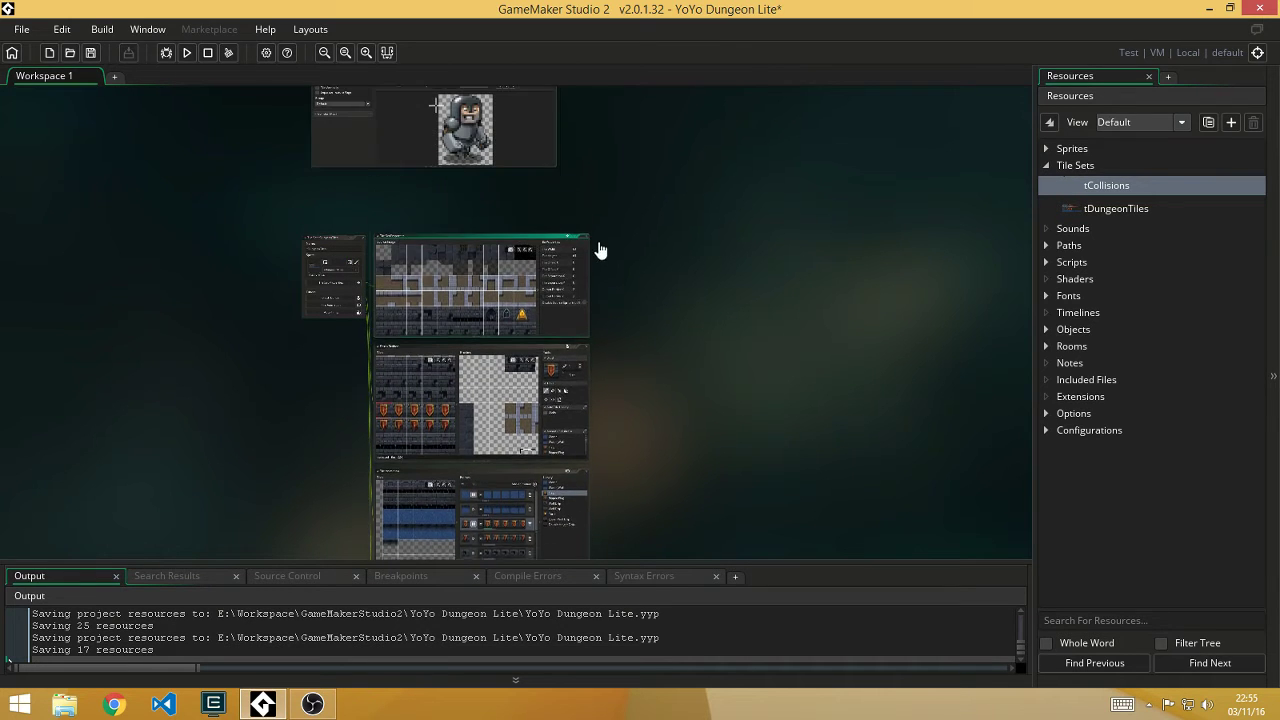
left_click(470, 355)
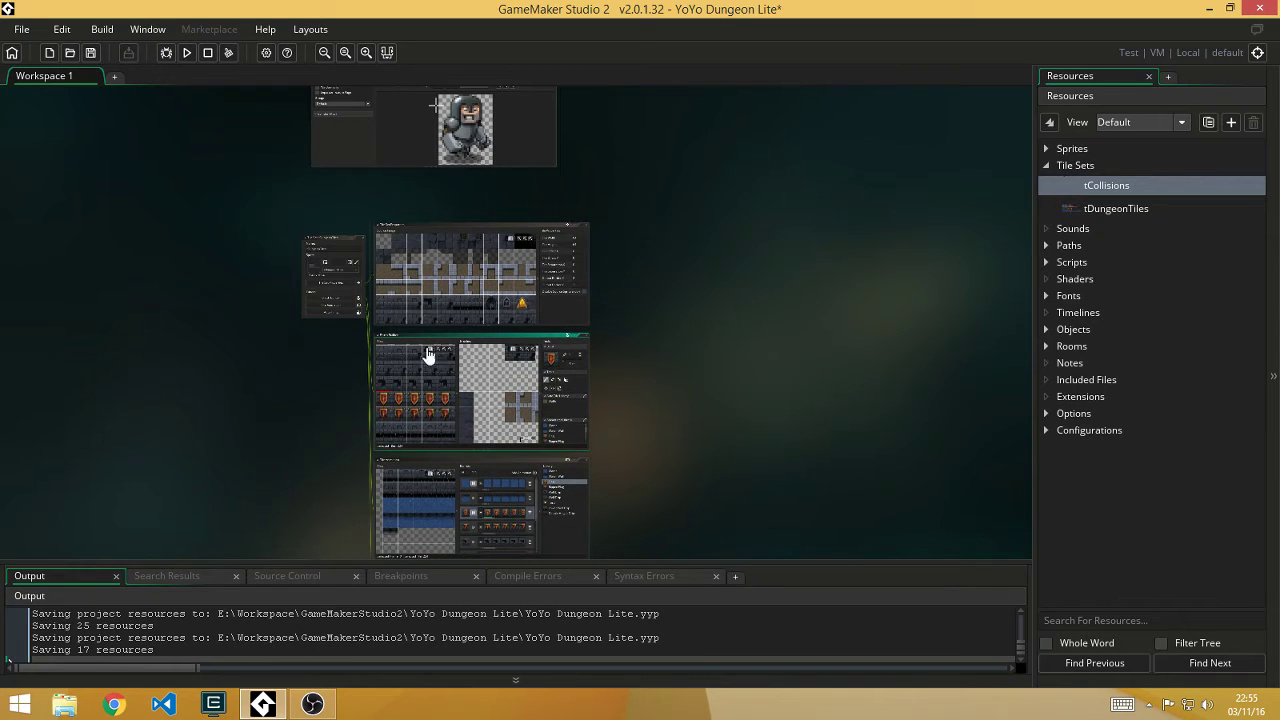
left_click(434, 229)
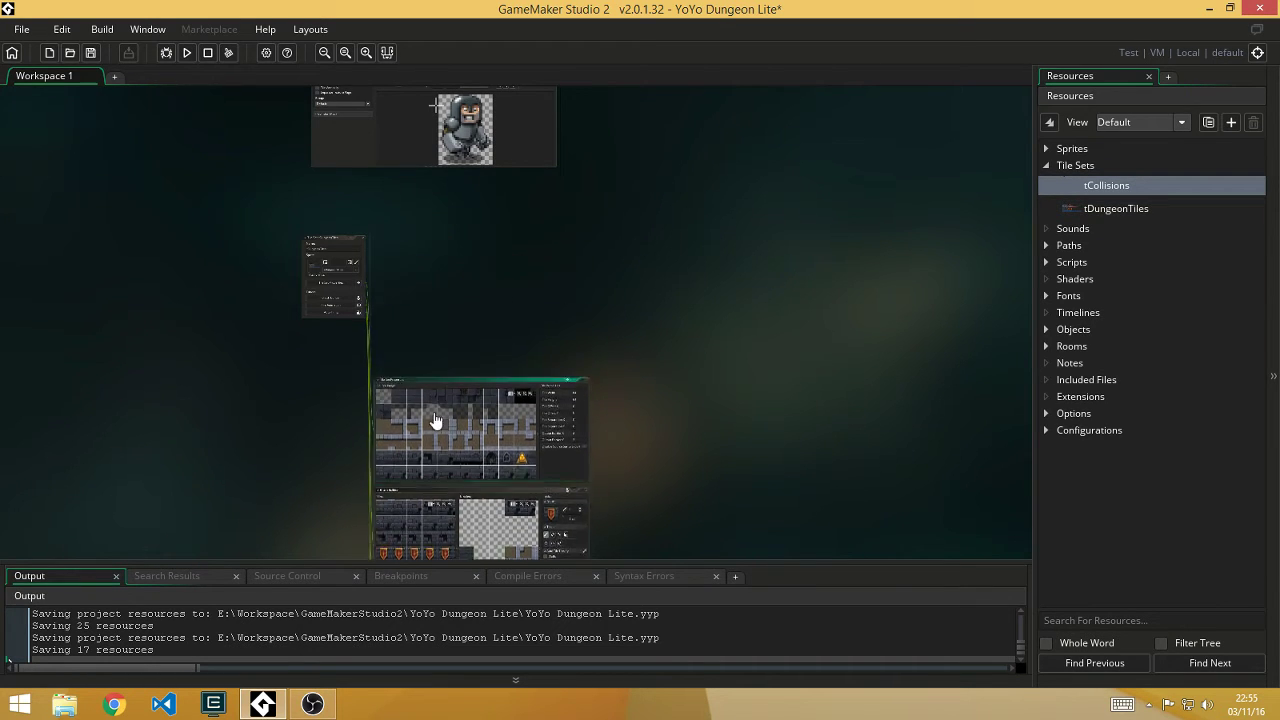
left_click(350, 246)
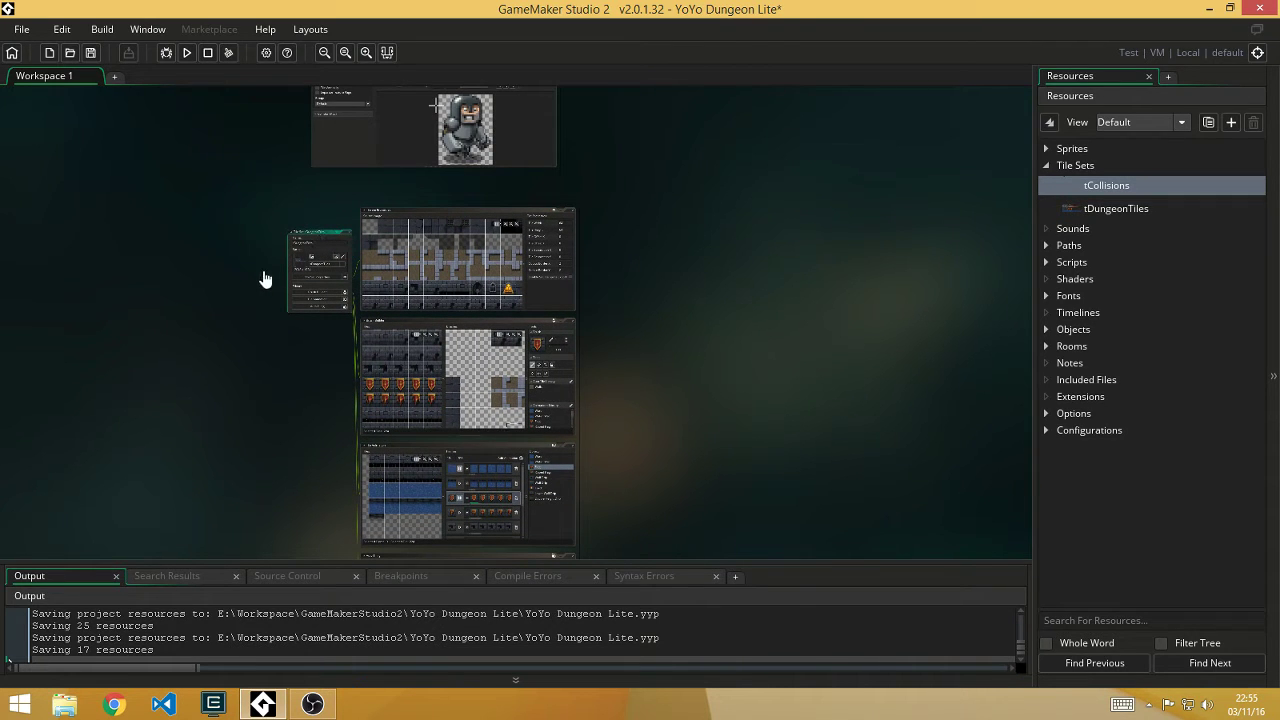
left_click(308, 353)
scroll(325, 240, "up", 5, "ctrl")
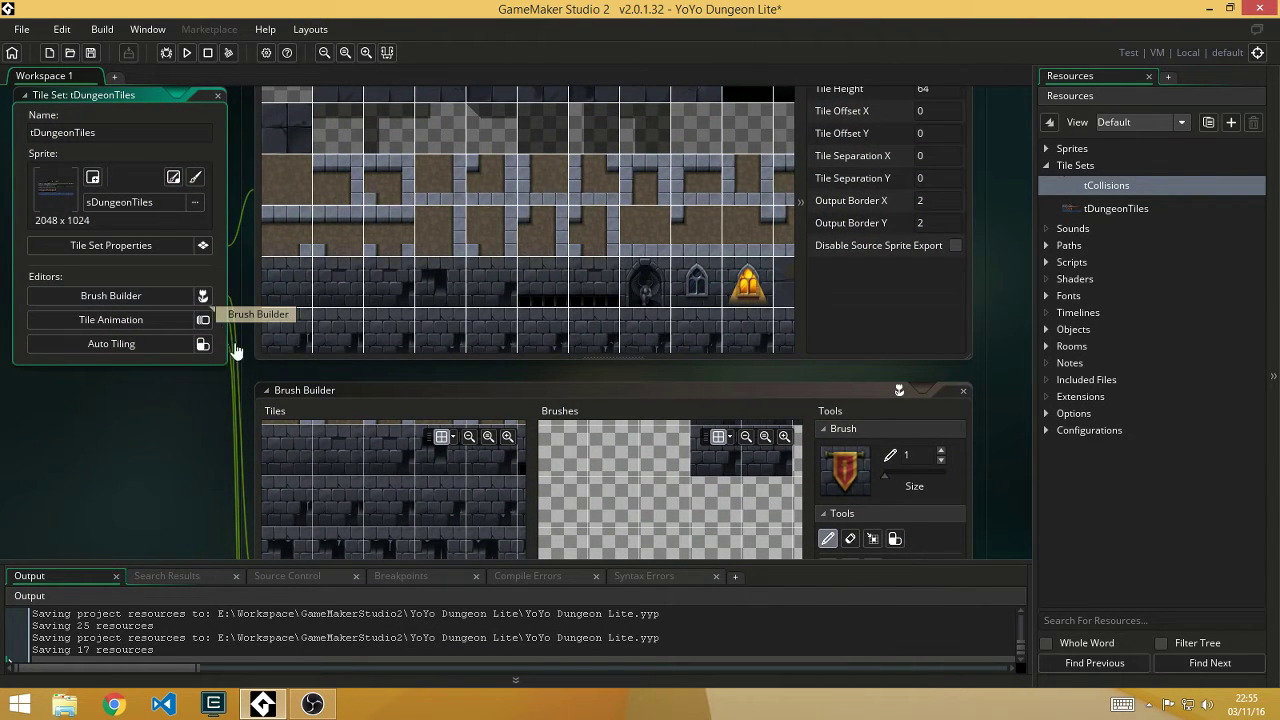
middle_click_drag(180, 412, 334, 523)
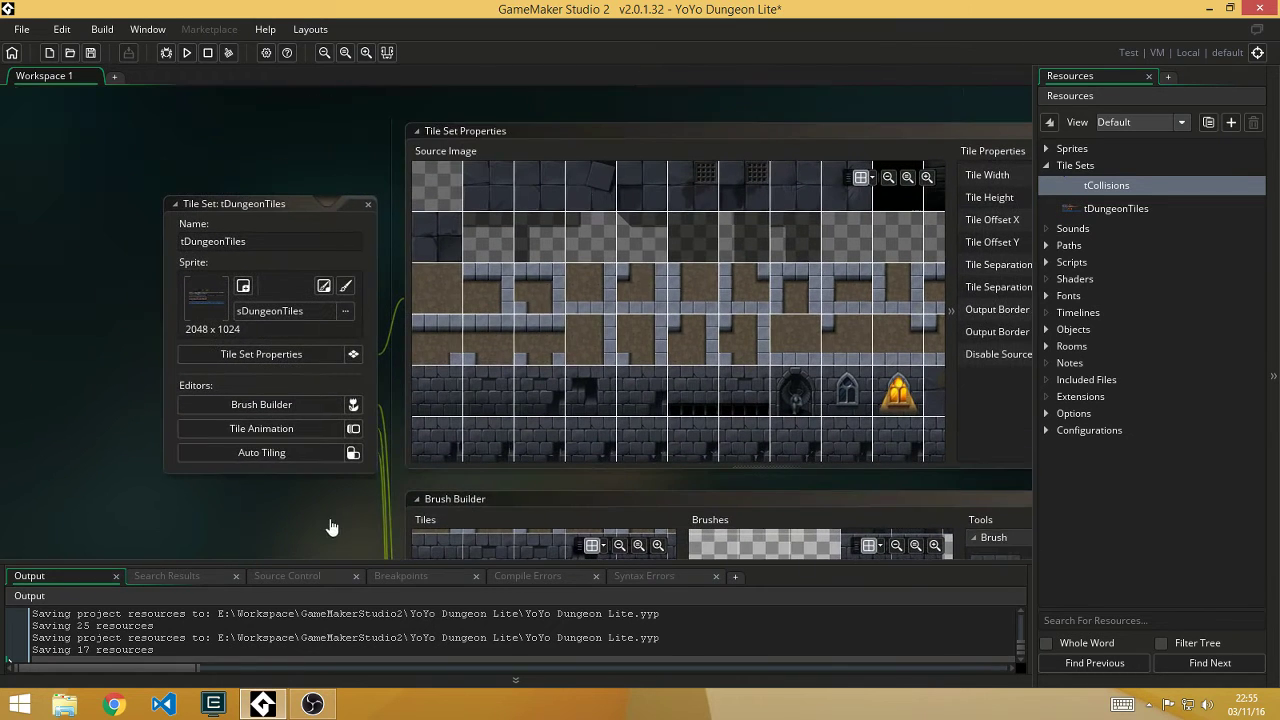
mouse_move(336, 165)
middle_mouse_down()
mouse_move(323, 194)
mouse_move(409, 277)
mouse_move(423, 366)
mouse_move(551, 488)
middle_mouse_up()
left_click(352, 244)
Step: Close the sBlue_Right sprite editor and collapse the Tile Sets group
middle_click_drag(551, 357, 720, 600)
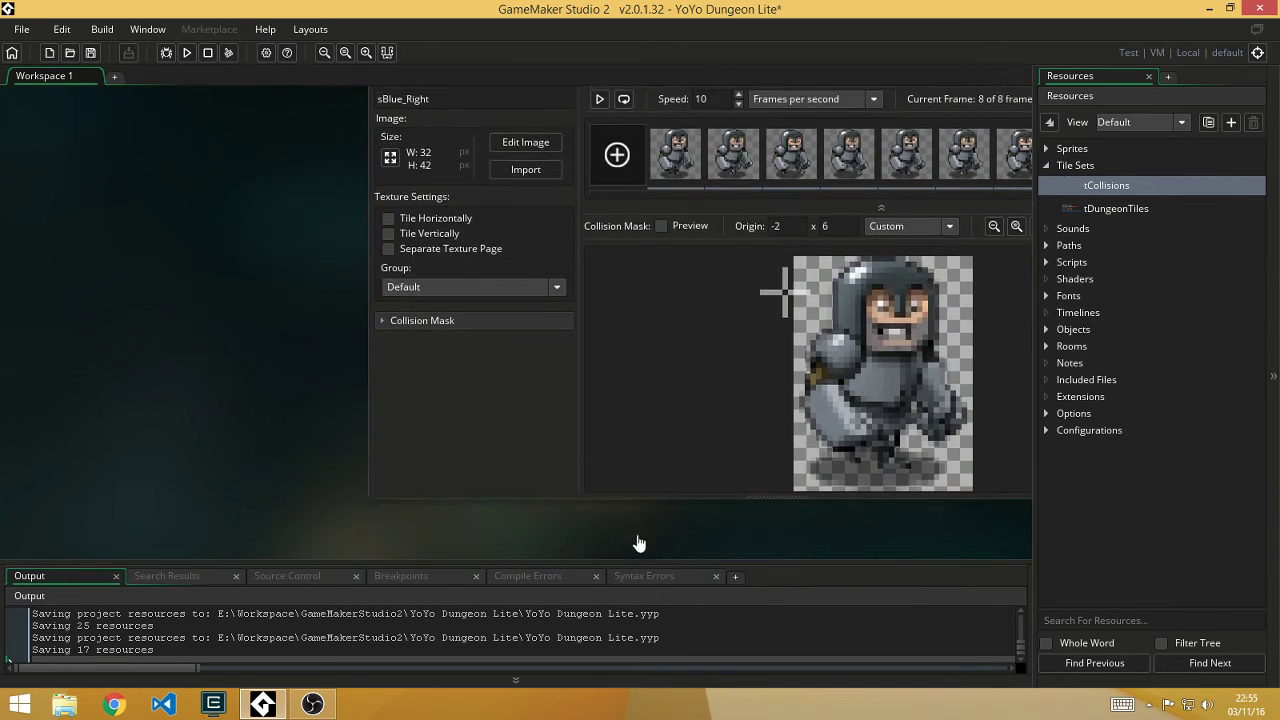
middle_click_drag(289, 310, 305, 430)
middle_click_drag(418, 215, 166, 289)
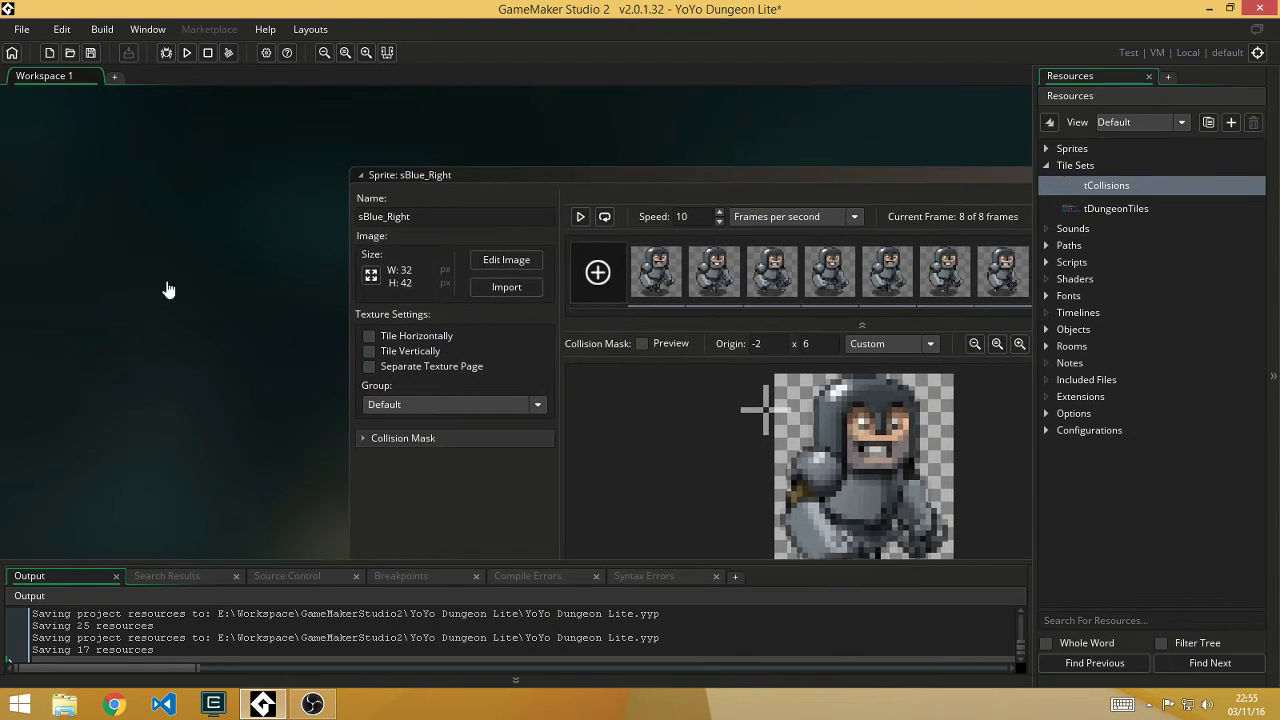
left_click(993, 161)
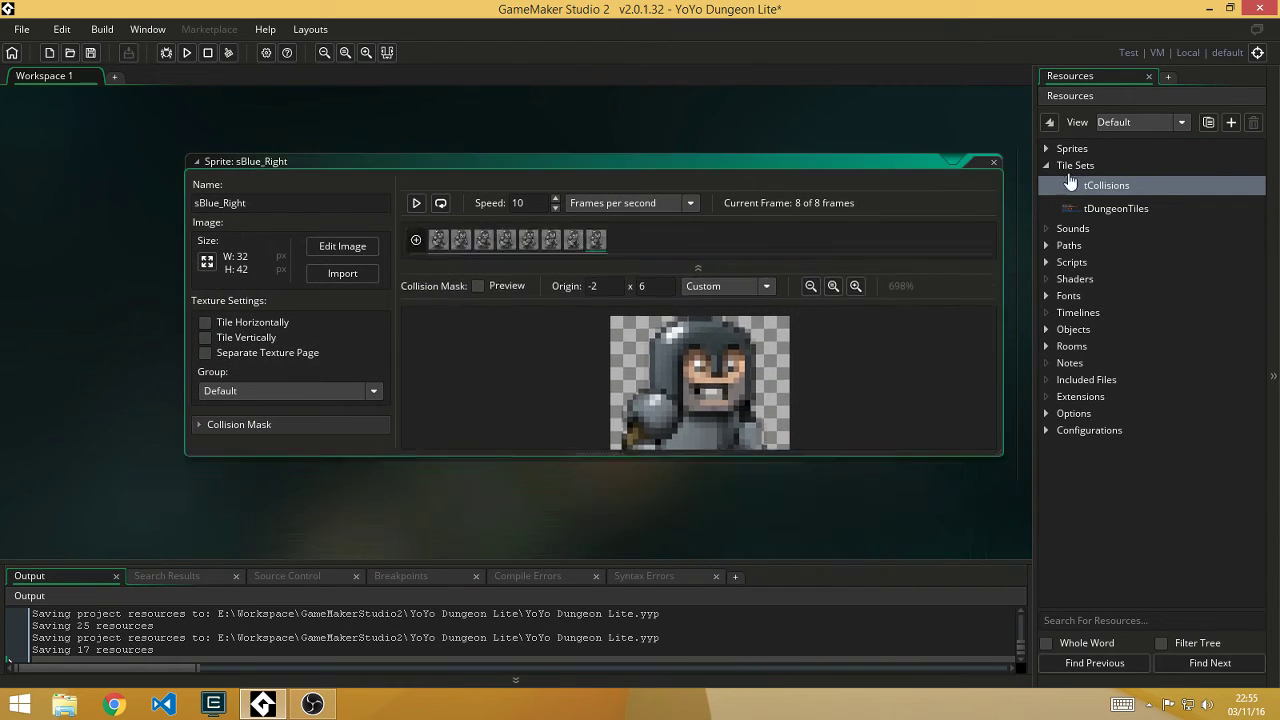
left_click(1047, 166)
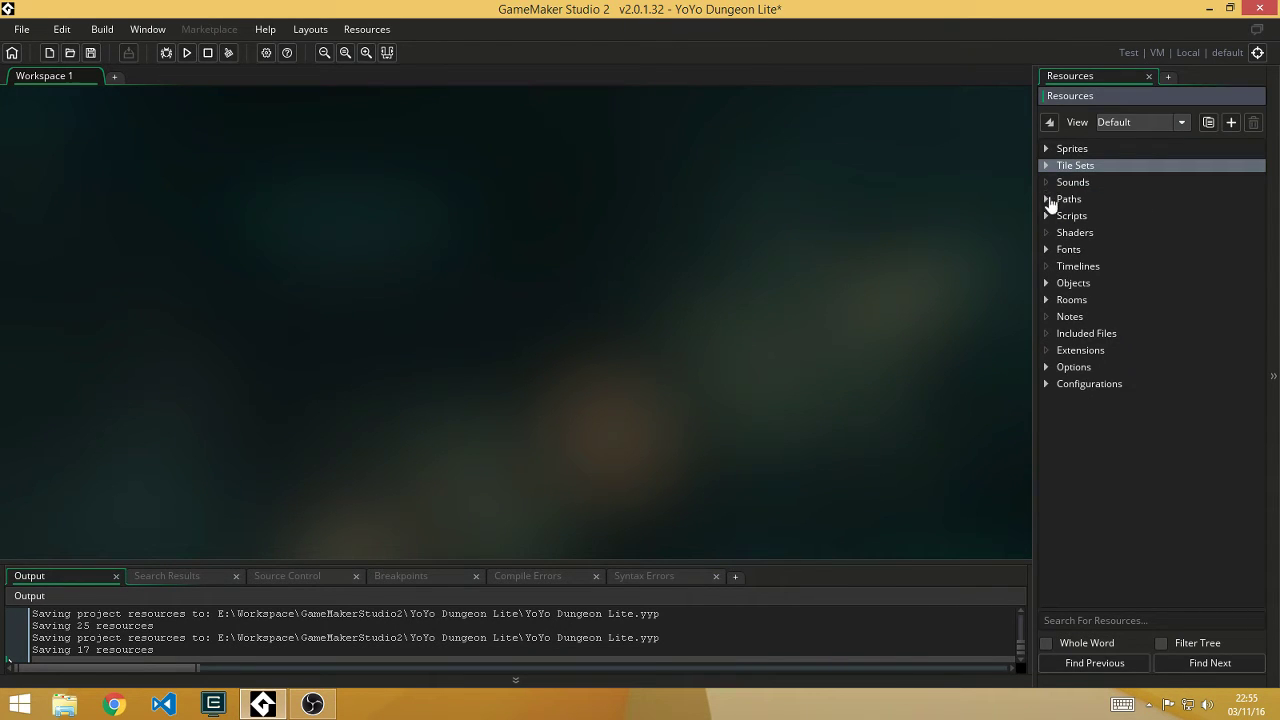
Step: Create sound_0 under Sounds, view its Sound Mixer briefly, then collapse Sounds
left_click(1047, 186)
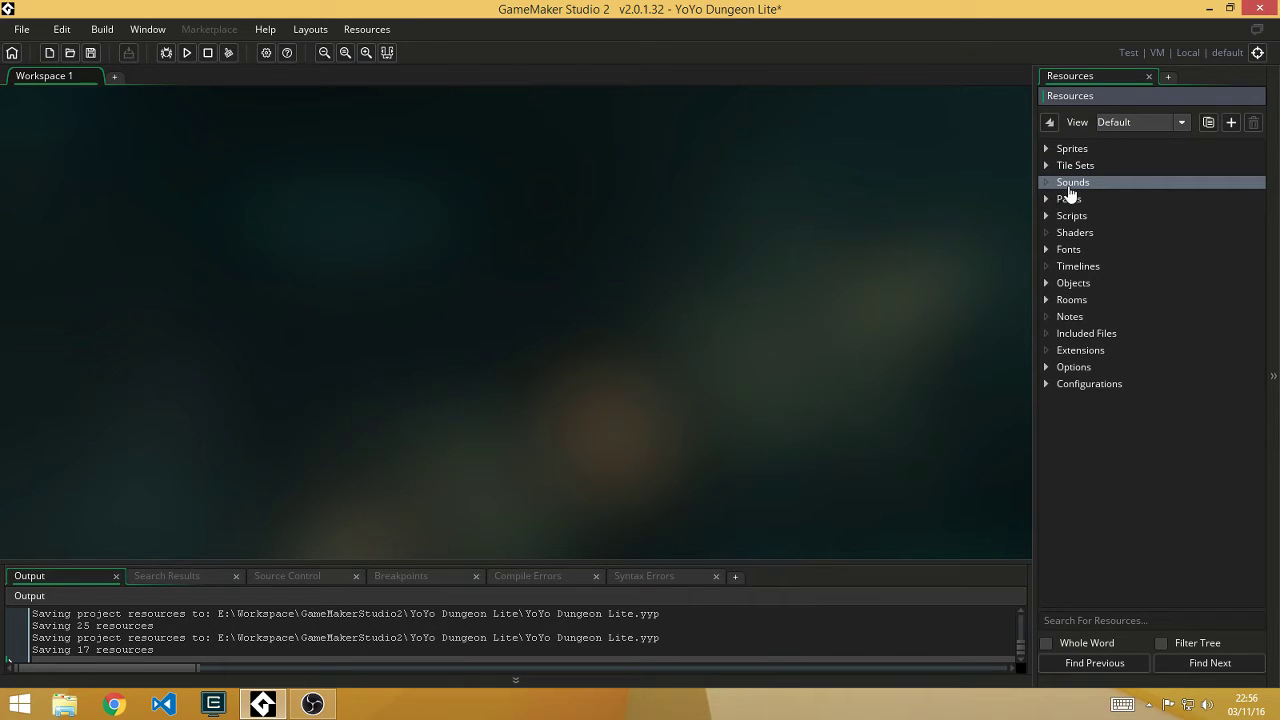
right_click(1078, 186)
left_click(1093, 190)
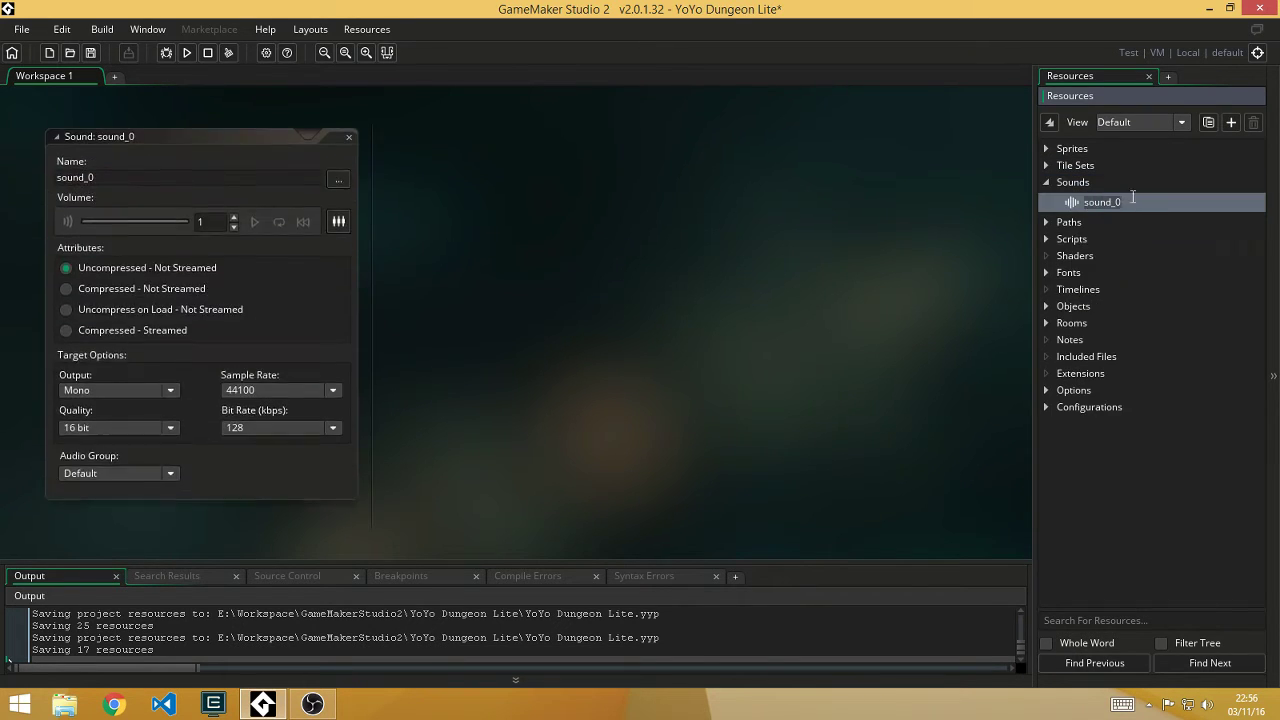
left_click_drag(200, 136, 732, 167)
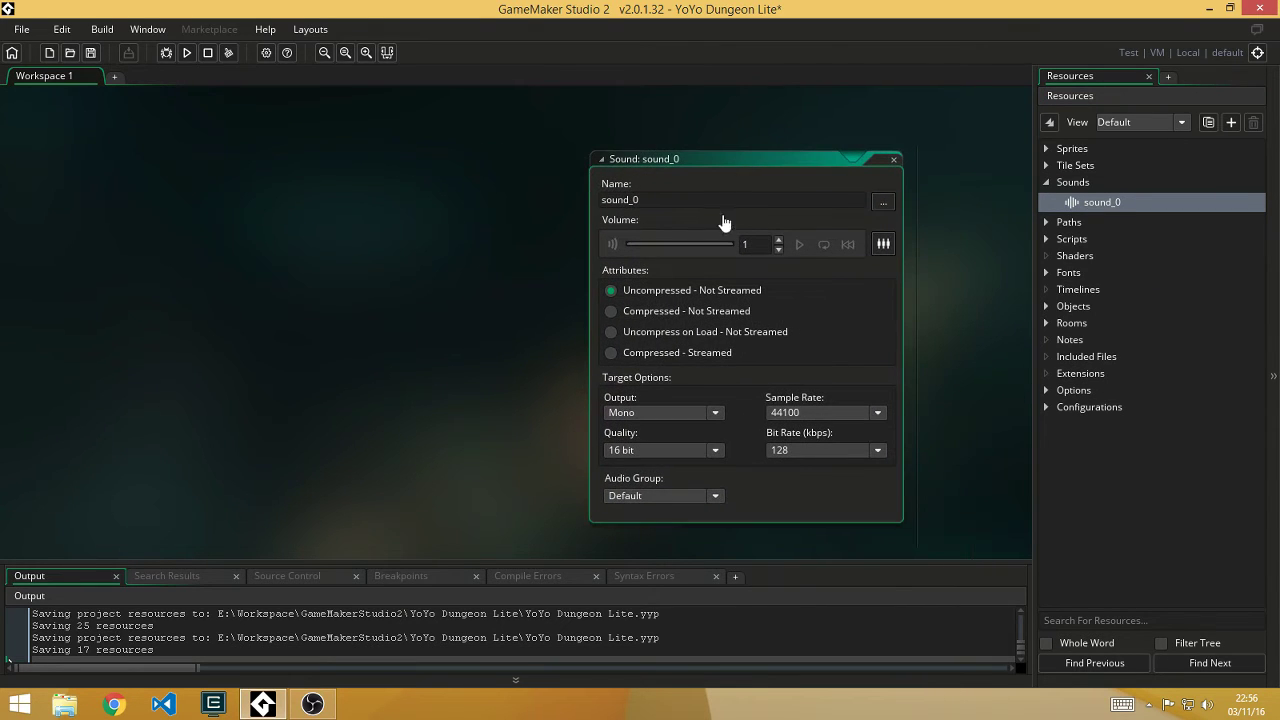
left_click(884, 246)
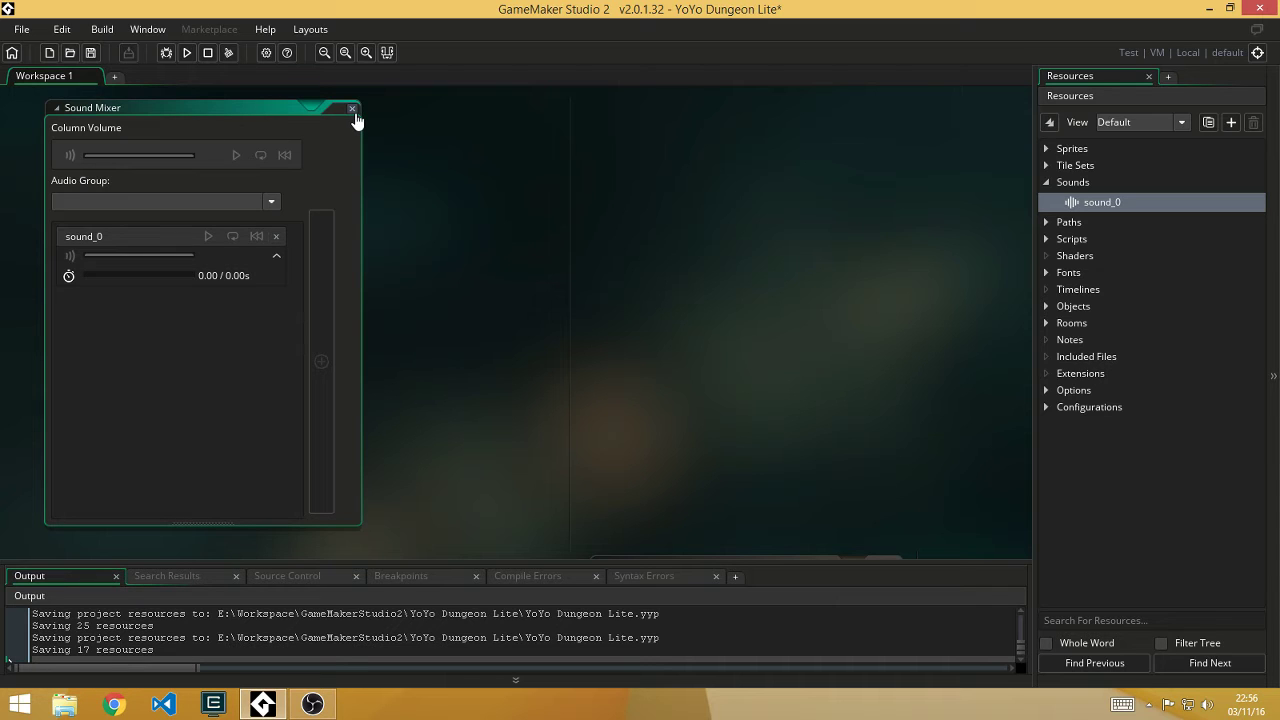
left_click(351, 108)
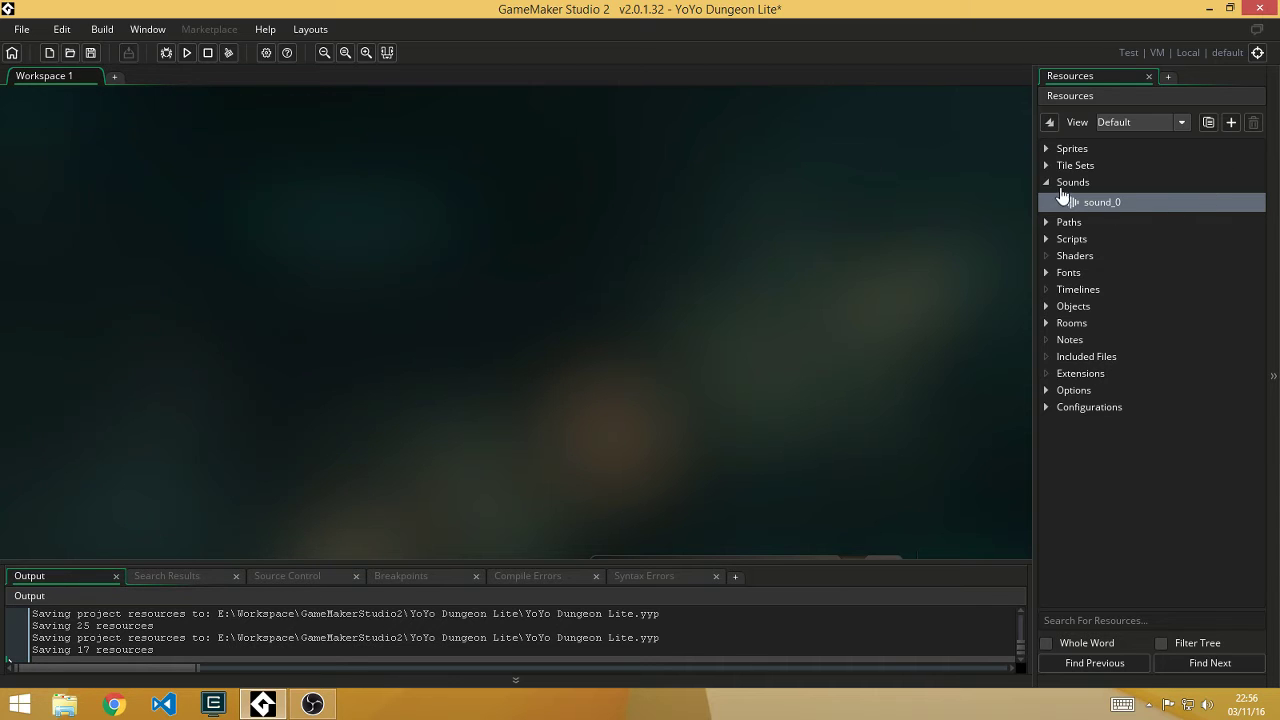
left_click(1046, 185)
Step: Inspect the BaddiePath1 path editor from the Paths group, then close it
left_click(1046, 199)
left_click(1080, 218)
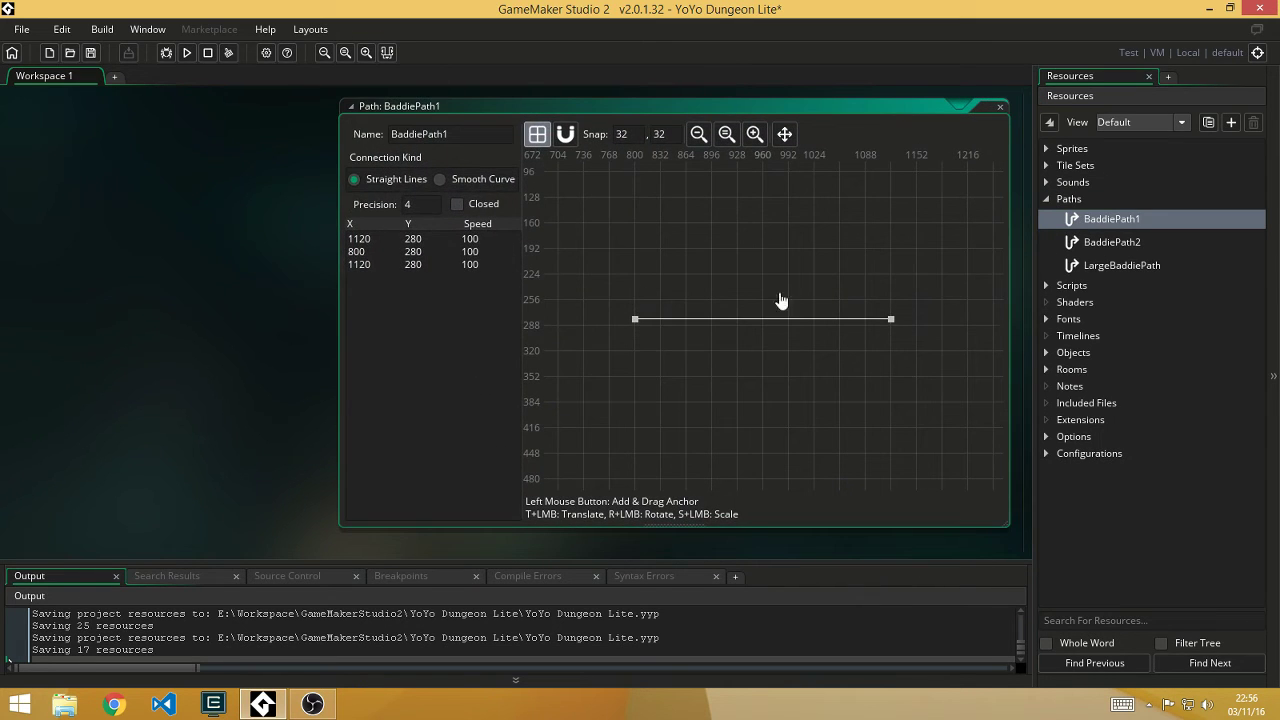
left_click(1000, 107)
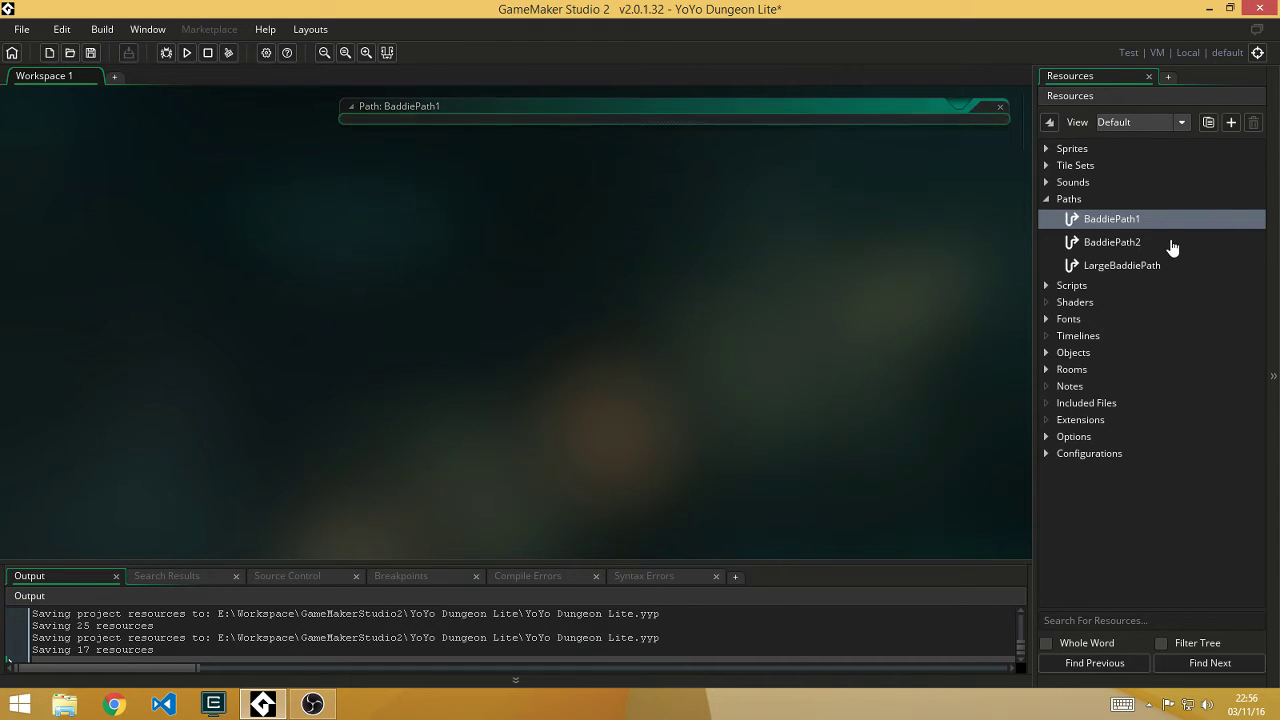
double_click(1064, 208)
Step: Open the InitGlobals, MovePlayer and ProcessCollision scripts from the Scripts group
double_click(1068, 216)
double_click(1102, 237)
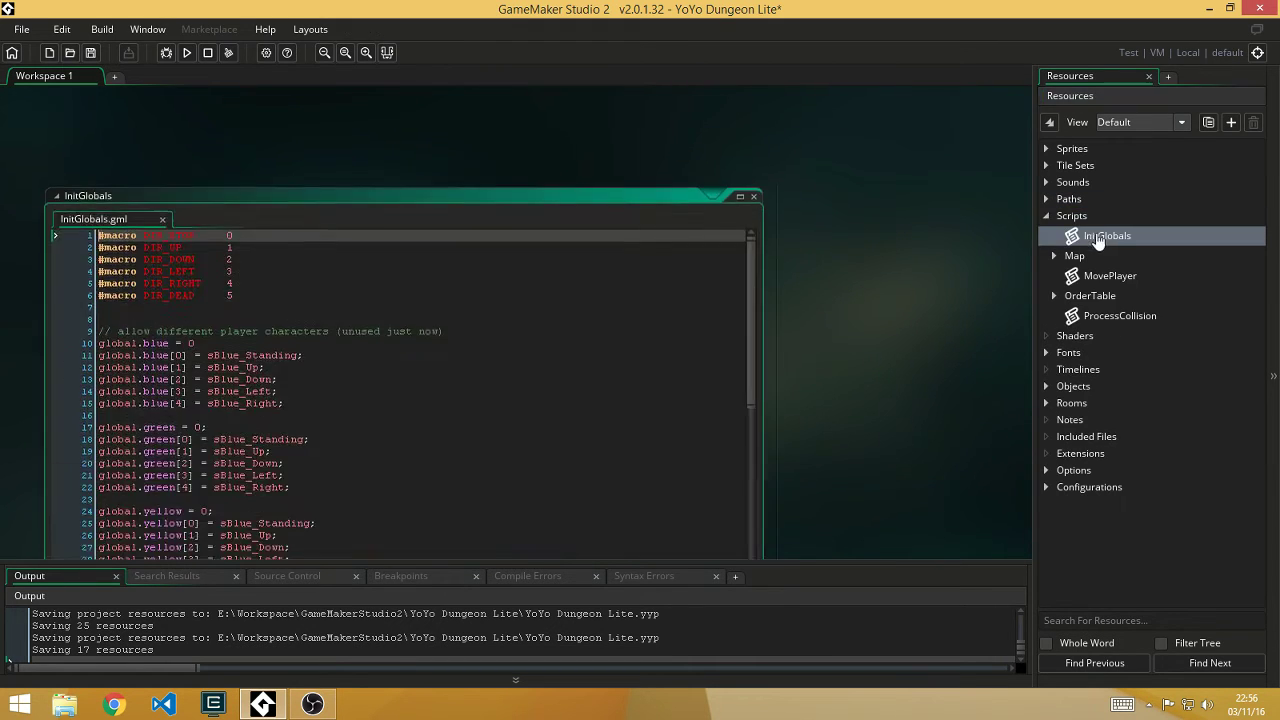
scroll(643, 249, "down", 3)
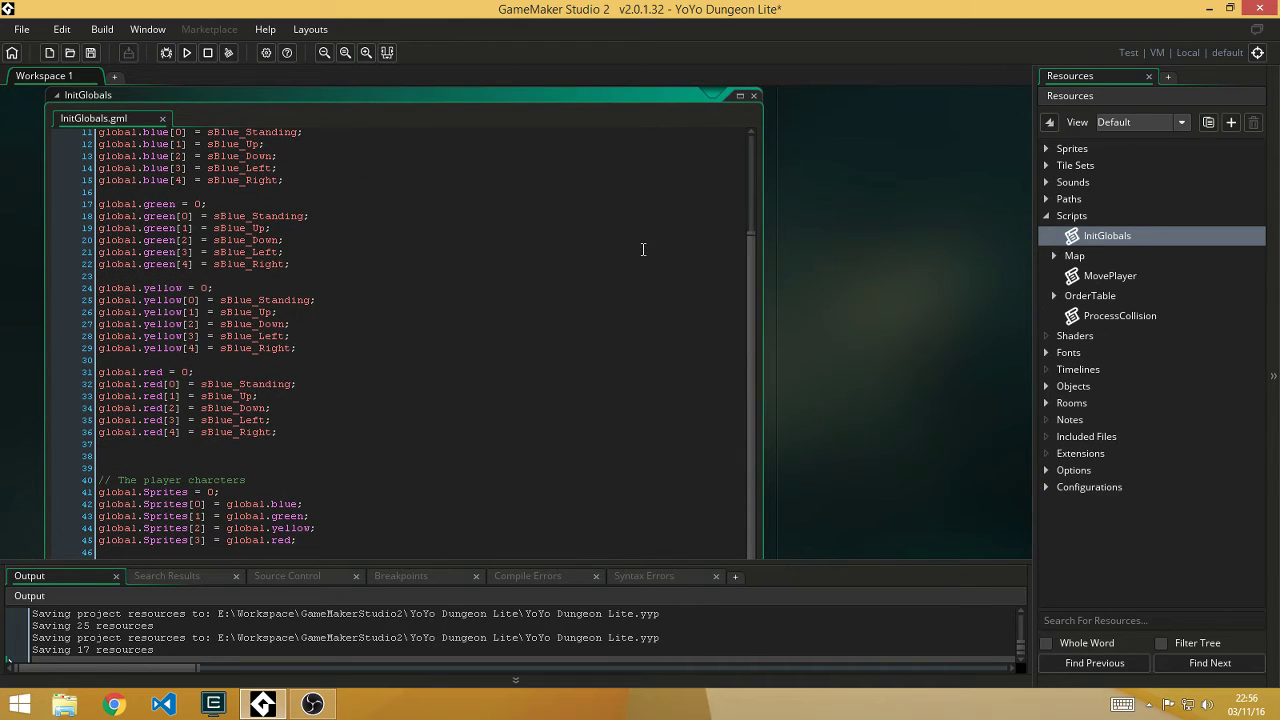
double_click(1135, 276)
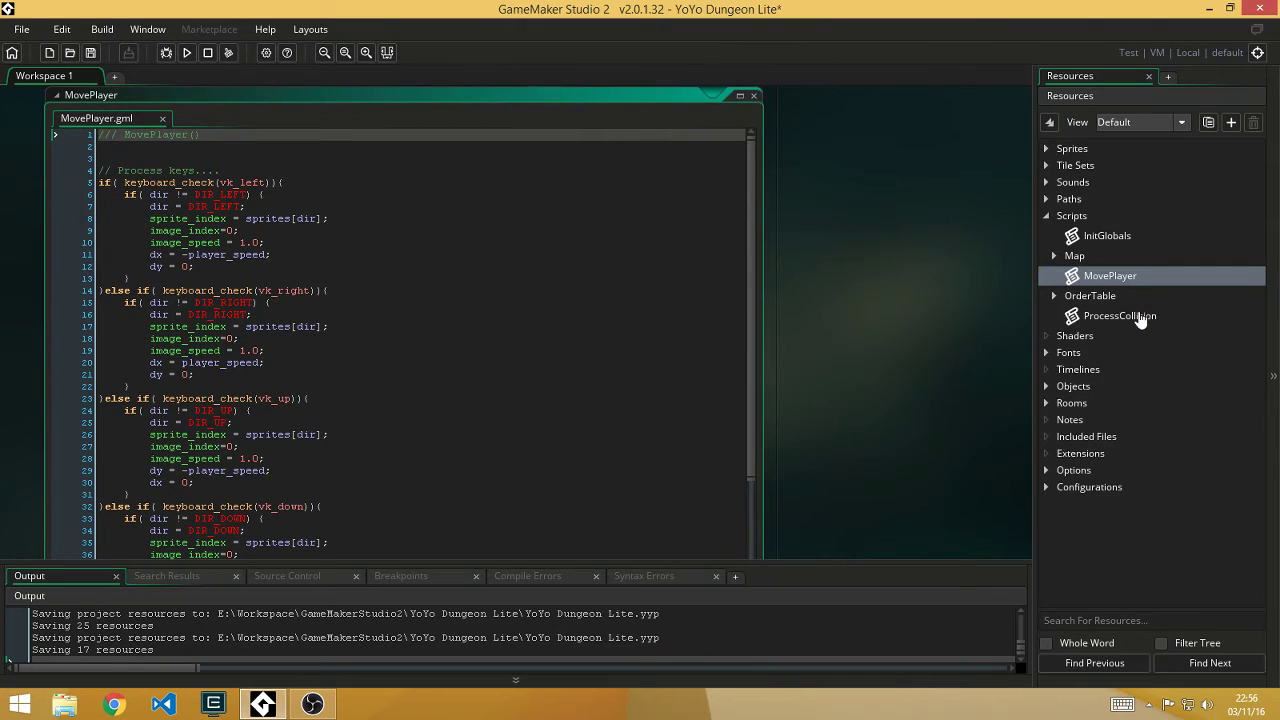
left_click(1138, 314)
left_click(1138, 314)
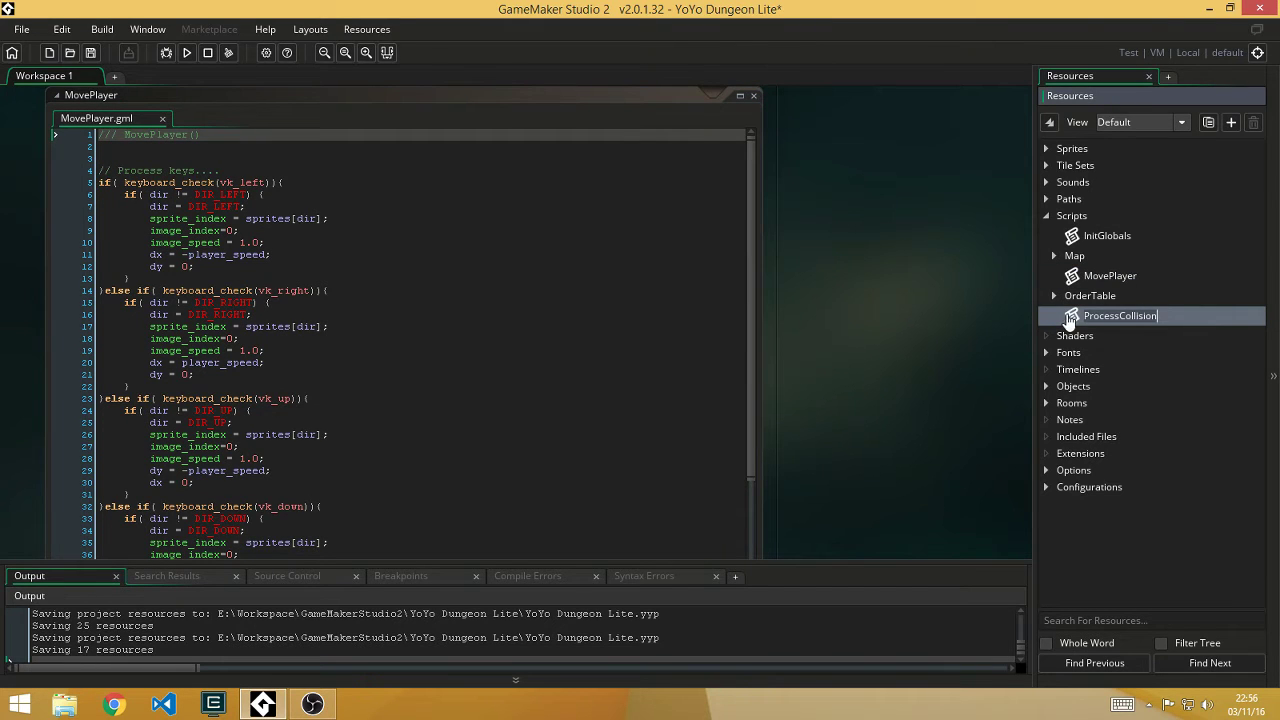
double_click(1068, 318)
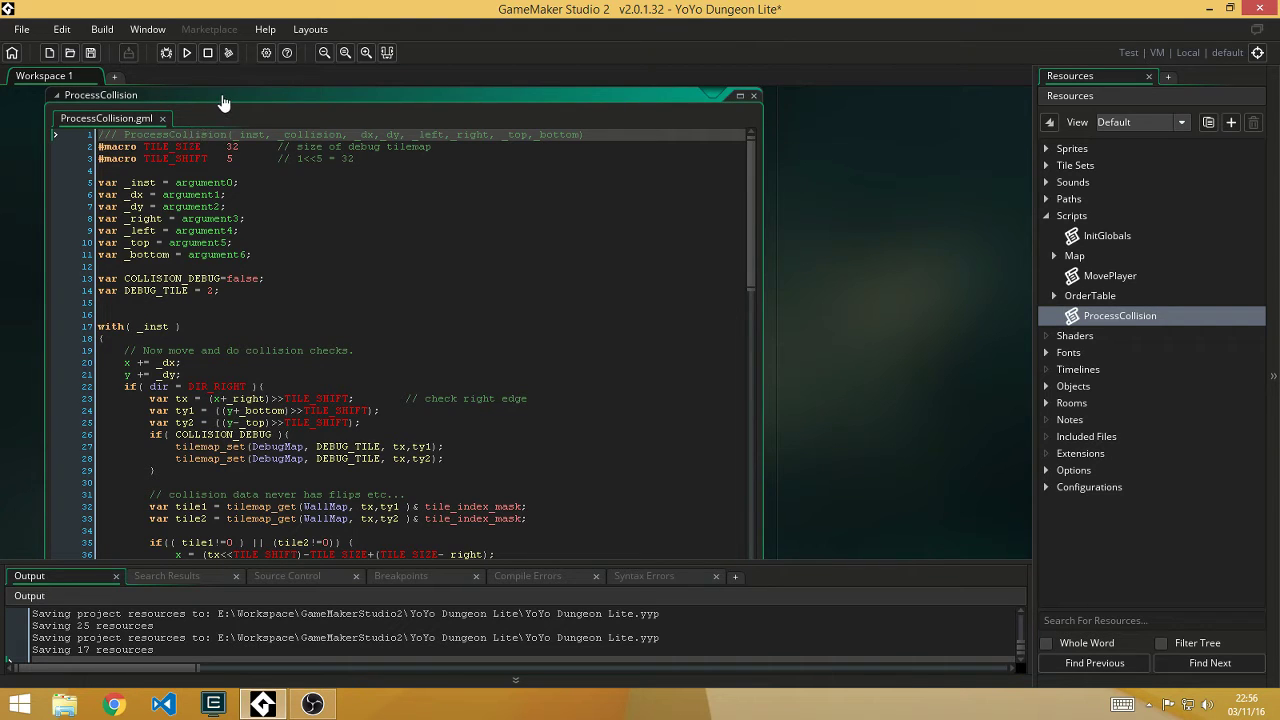
Step: Close the ProcessCollision script editor and the sound_0 editor
left_click(754, 95)
scroll(863, 223, "up", 5)
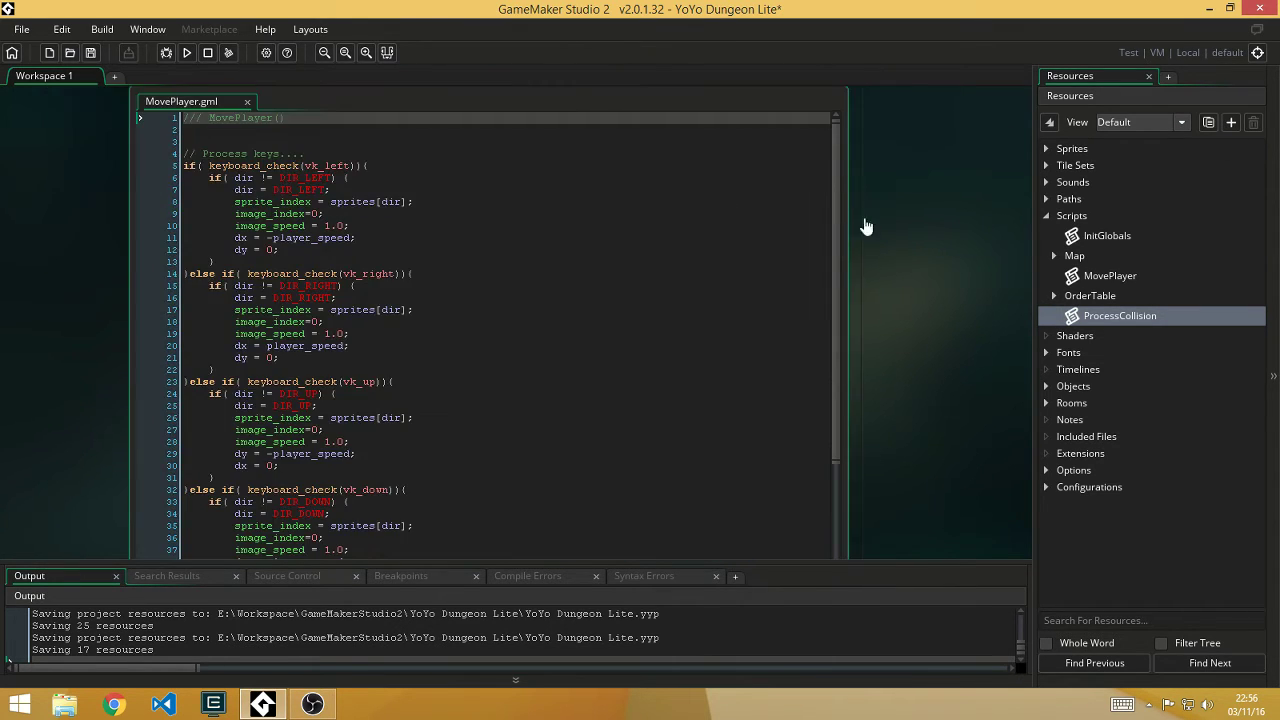
left_click(837, 287)
scroll(916, 158, "up", 5)
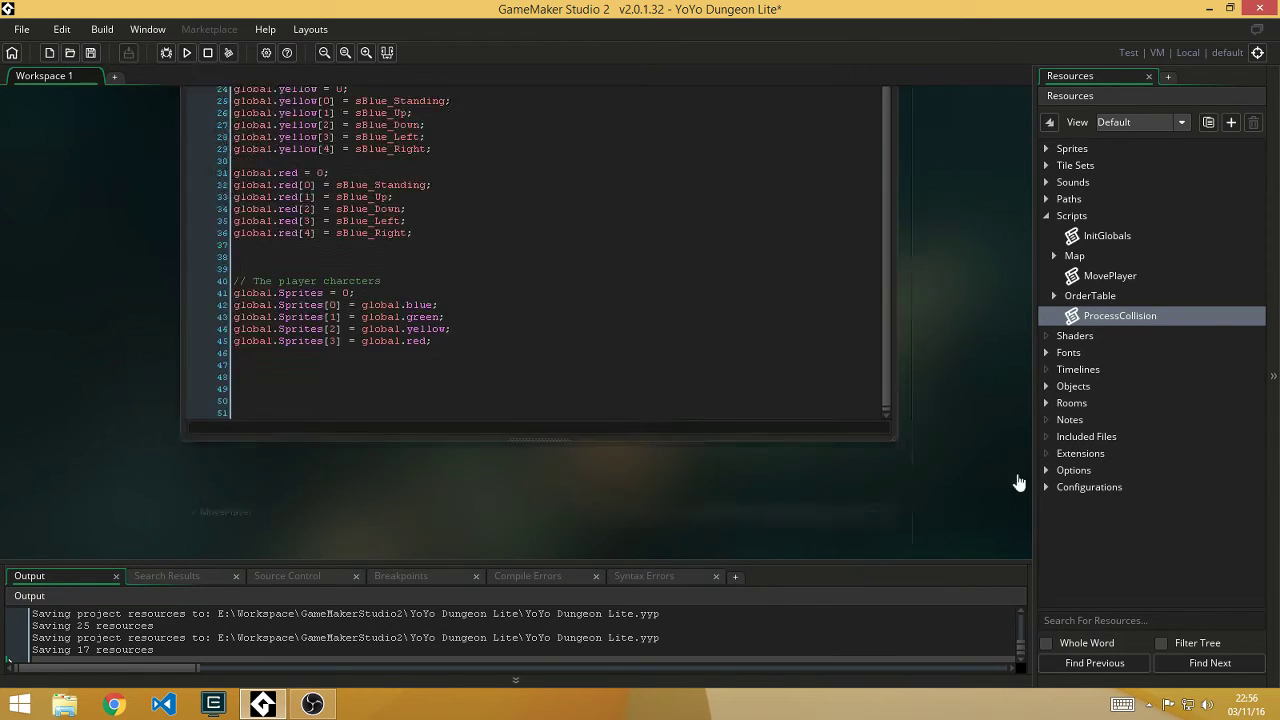
scroll(990, 236, "up", 10)
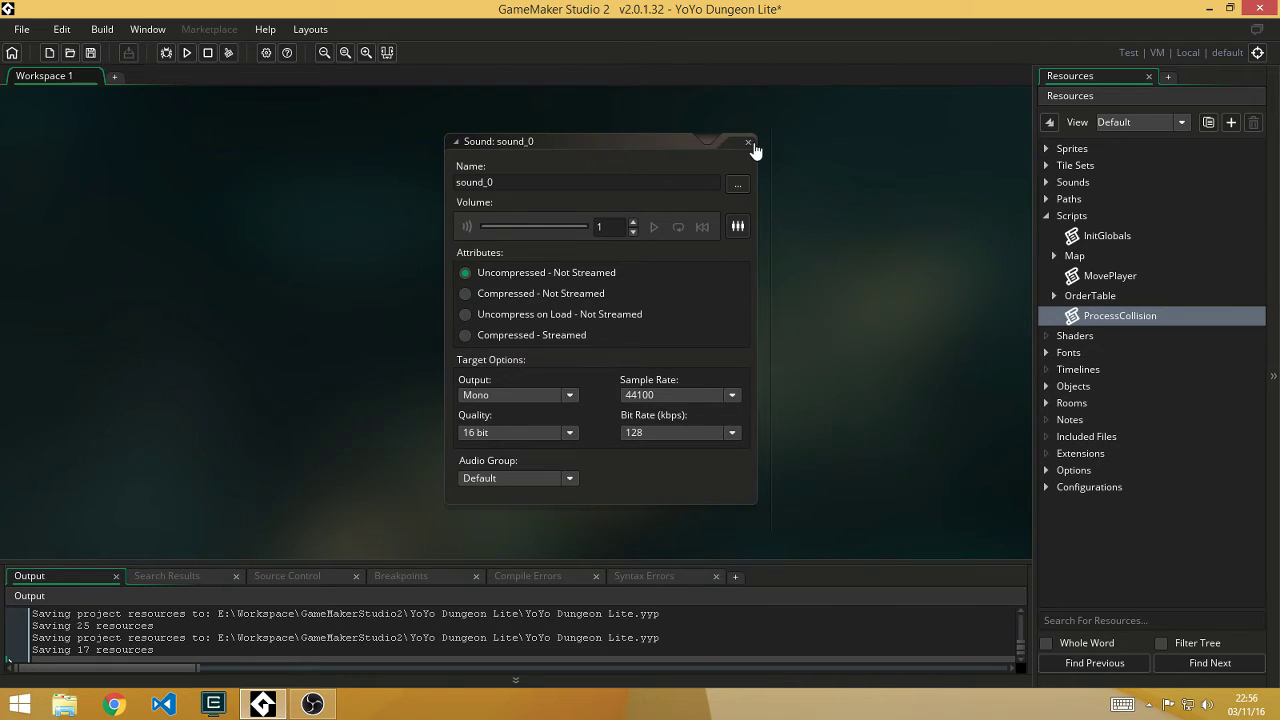
left_click(748, 142)
Step: Open font_0 from the Fonts group, close it, and collapse Scripts and Fonts
left_click(1044, 217)
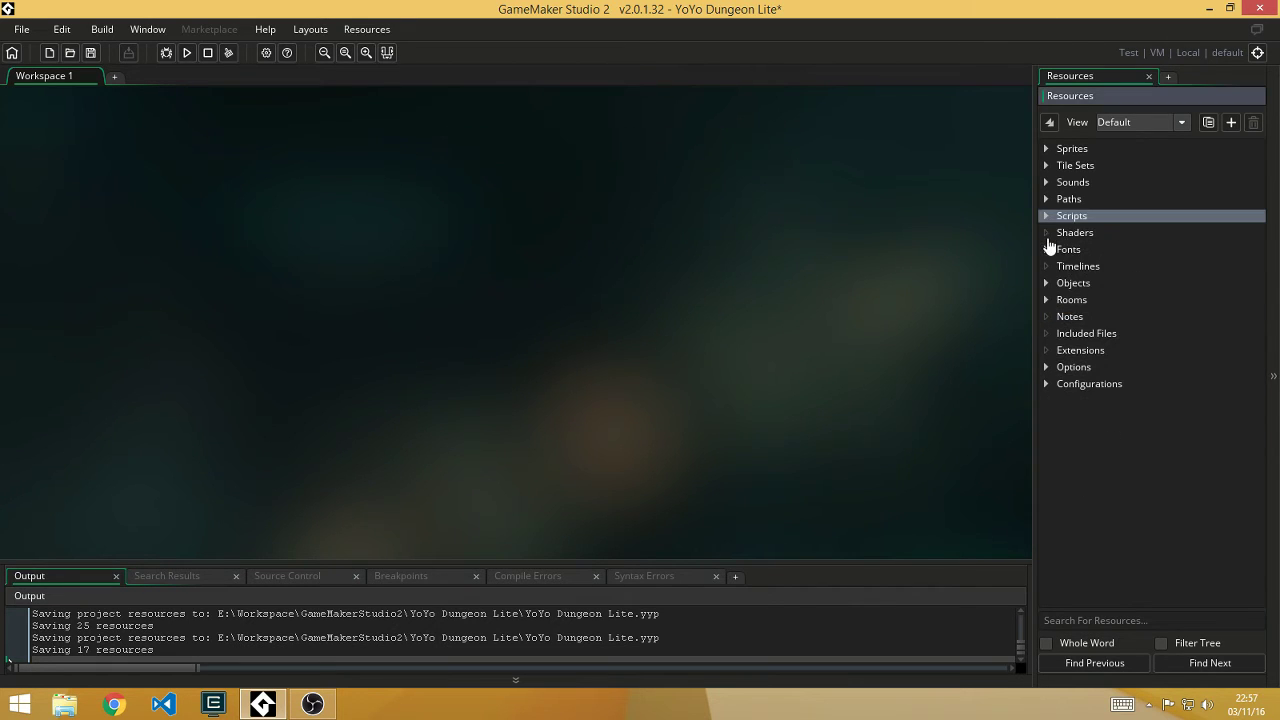
left_click(1050, 233)
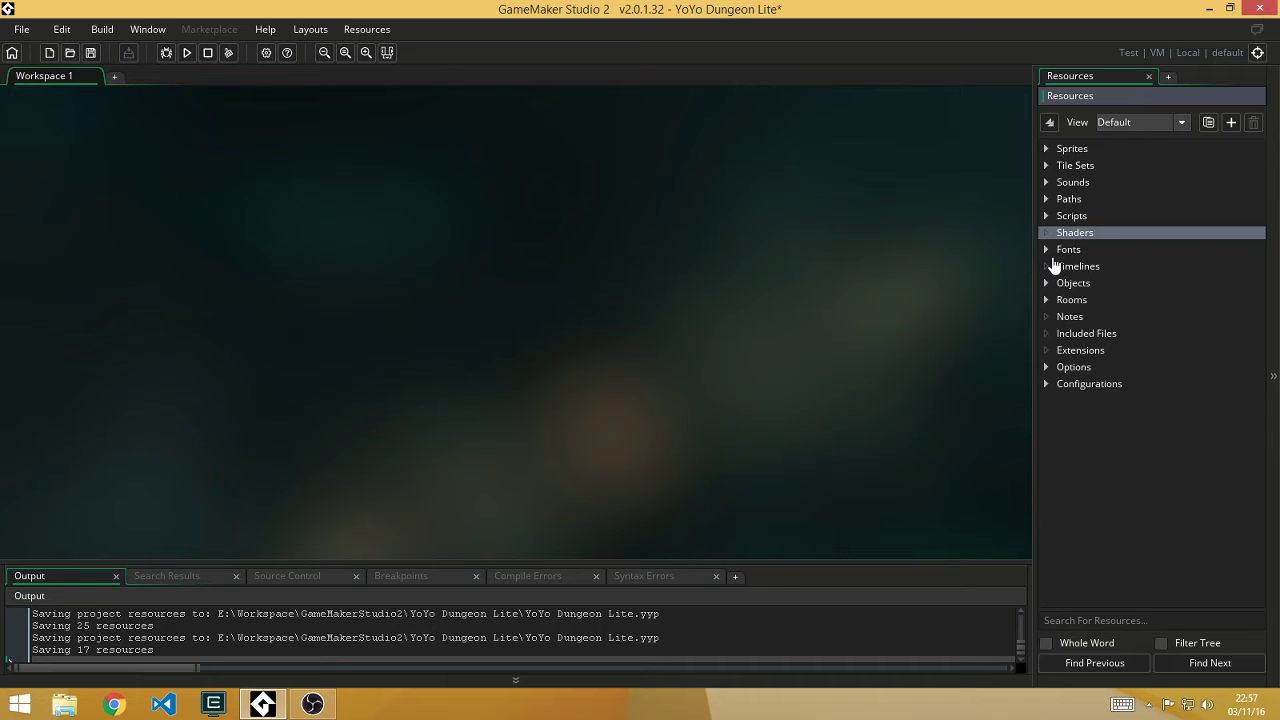
double_click(1055, 250)
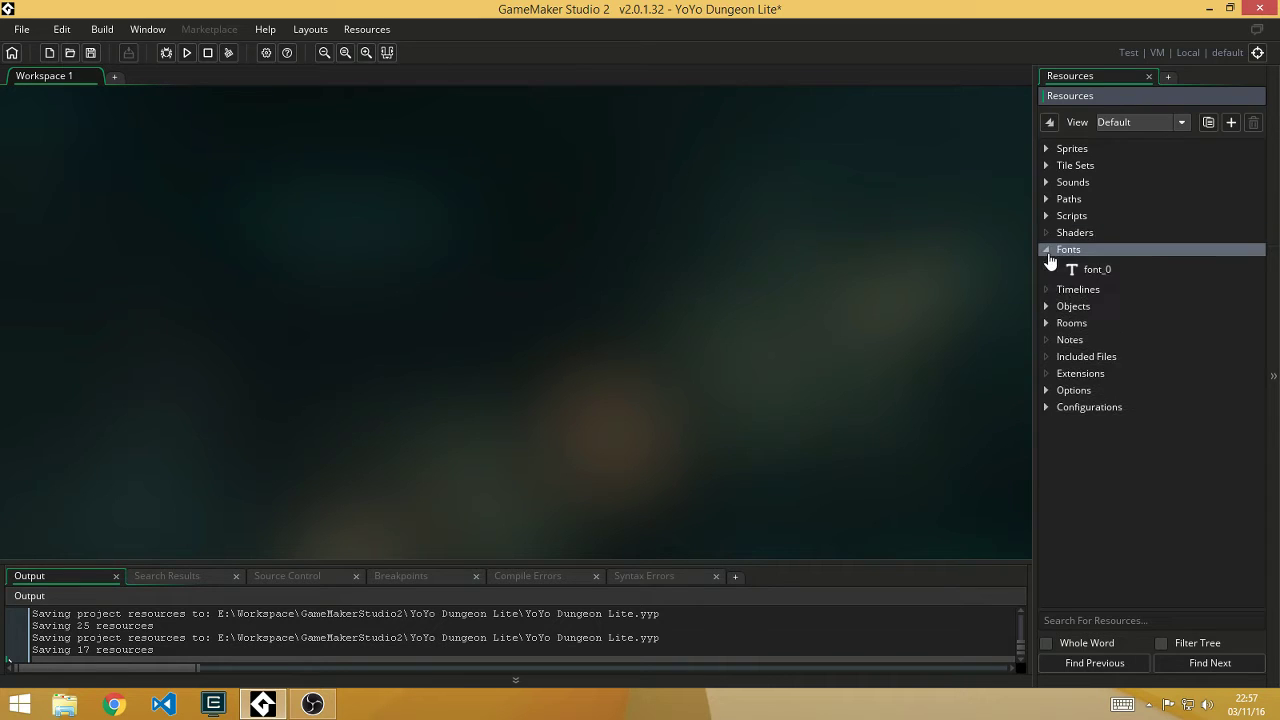
double_click(1066, 270)
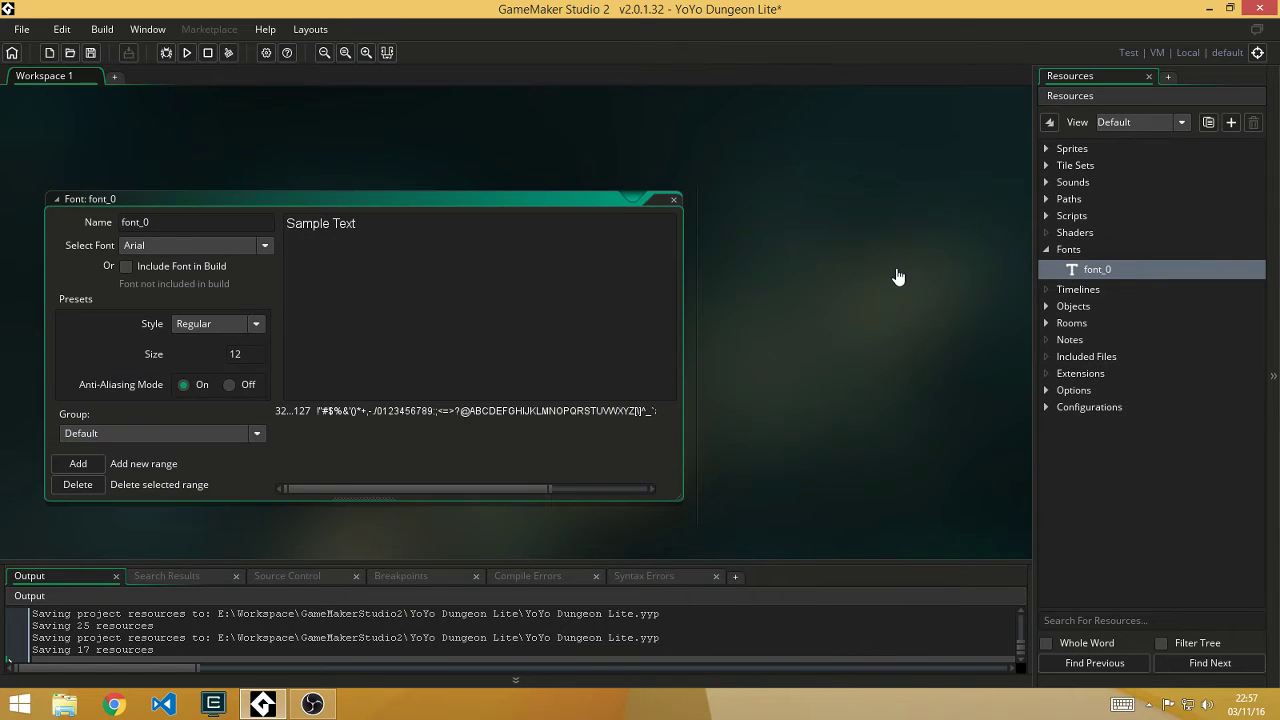
left_click(674, 200)
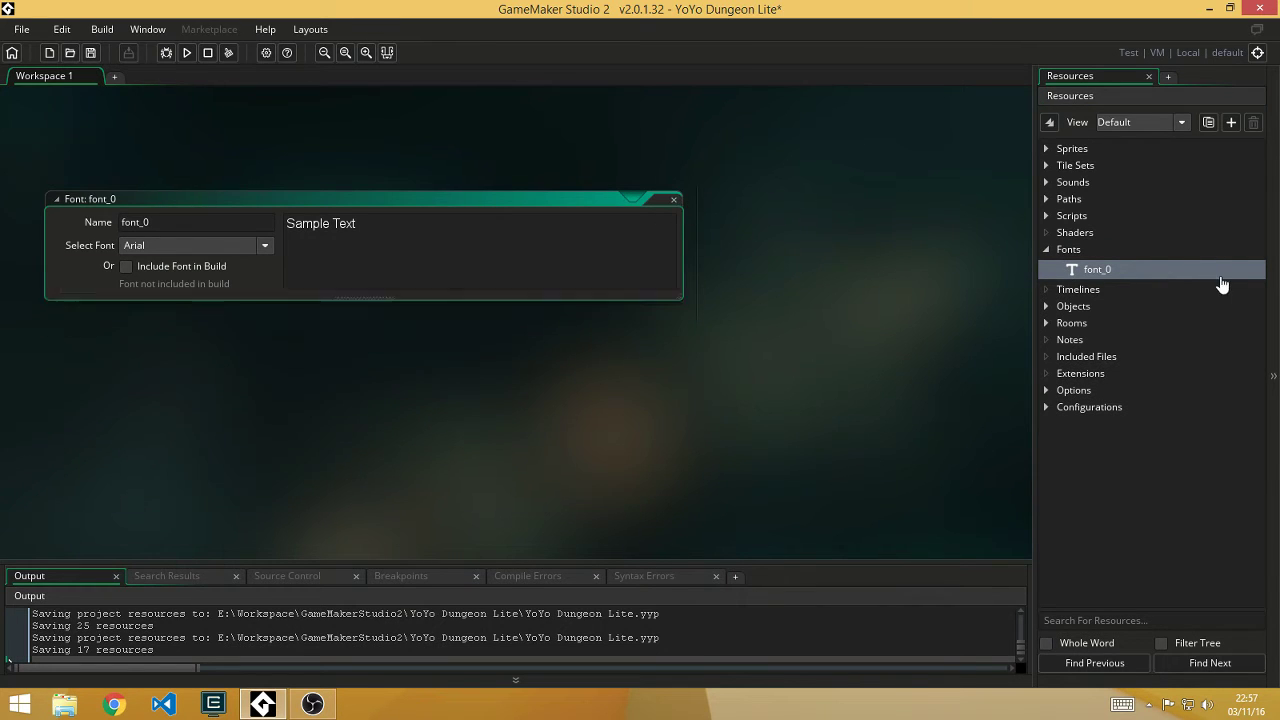
left_click(1057, 254)
double_click(1056, 254)
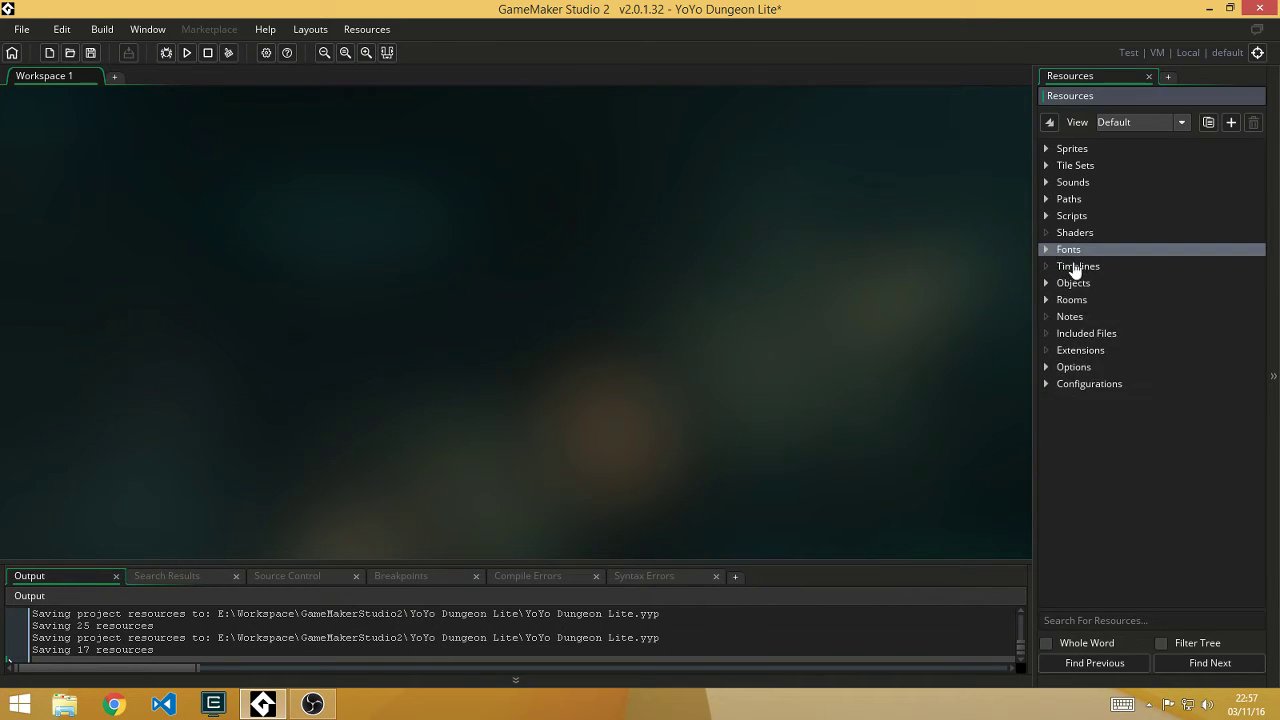
Step: Create timeline_0 with moment 0, close its editor, and expand the Objects group
left_click(1078, 268)
right_click(1090, 276)
left_click(1105, 277)
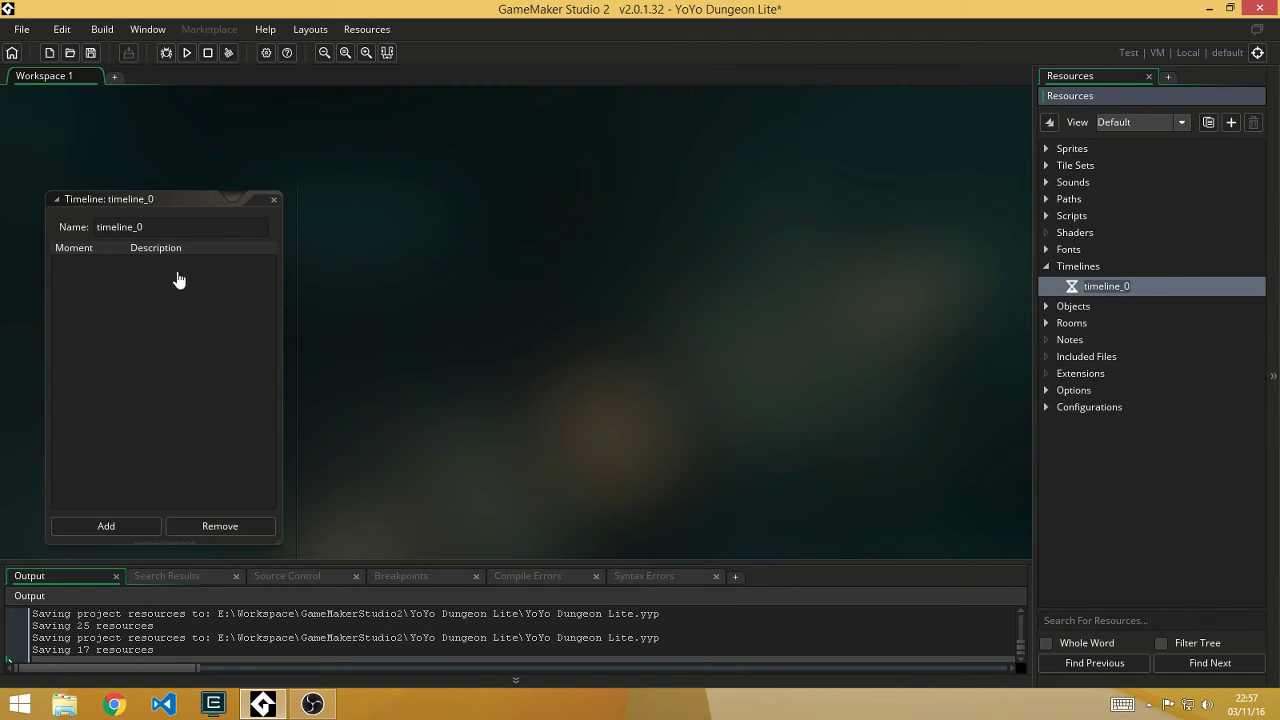
left_click(118, 524)
left_click(646, 280)
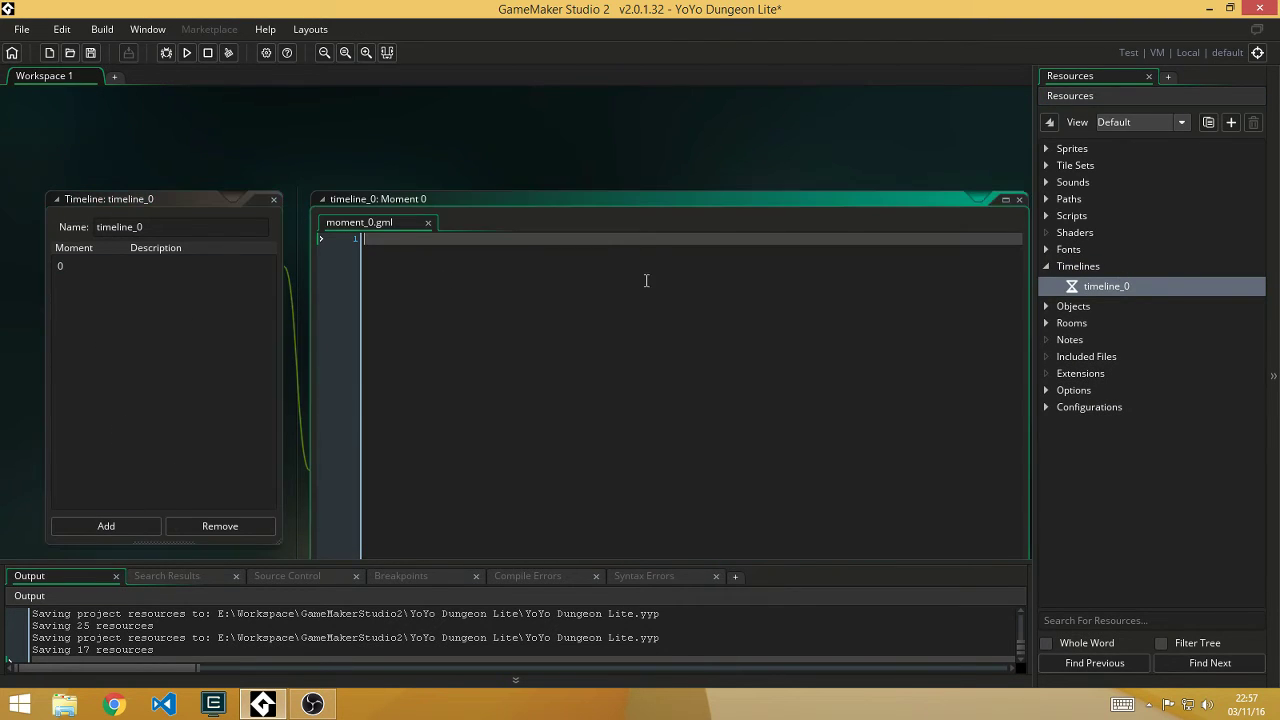
left_click(274, 200)
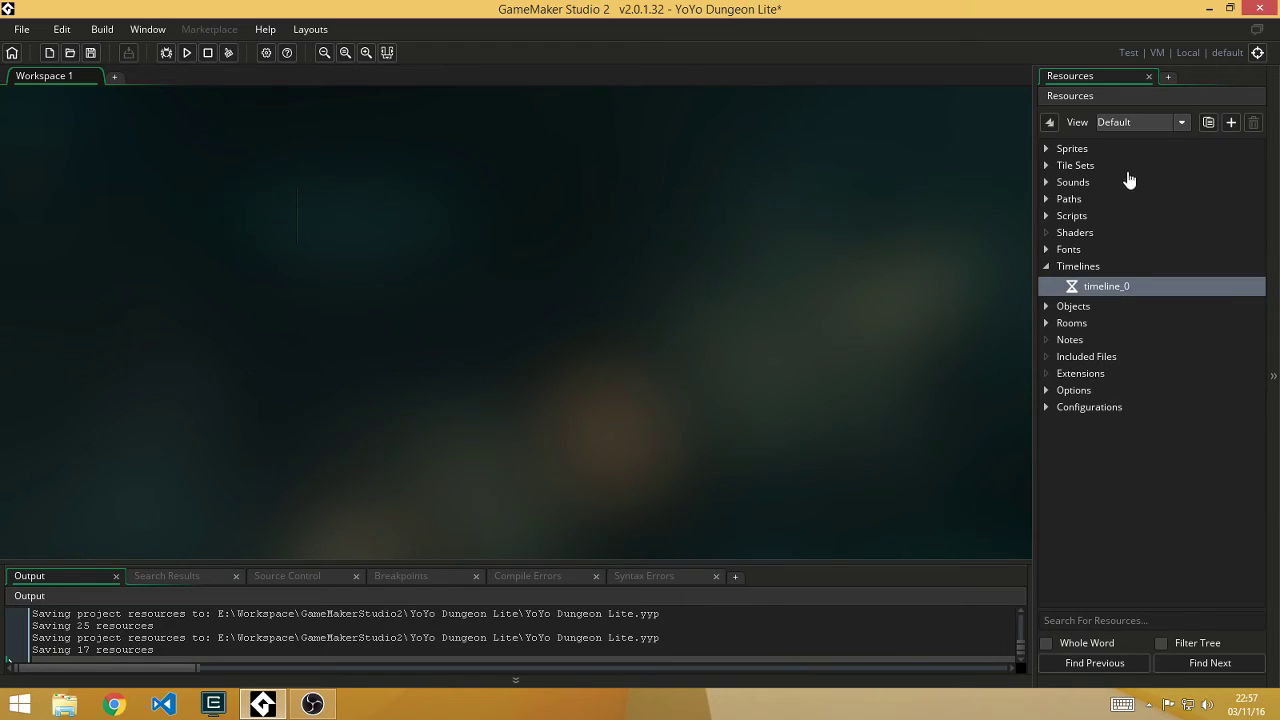
left_click(1047, 268)
left_click(1046, 283)
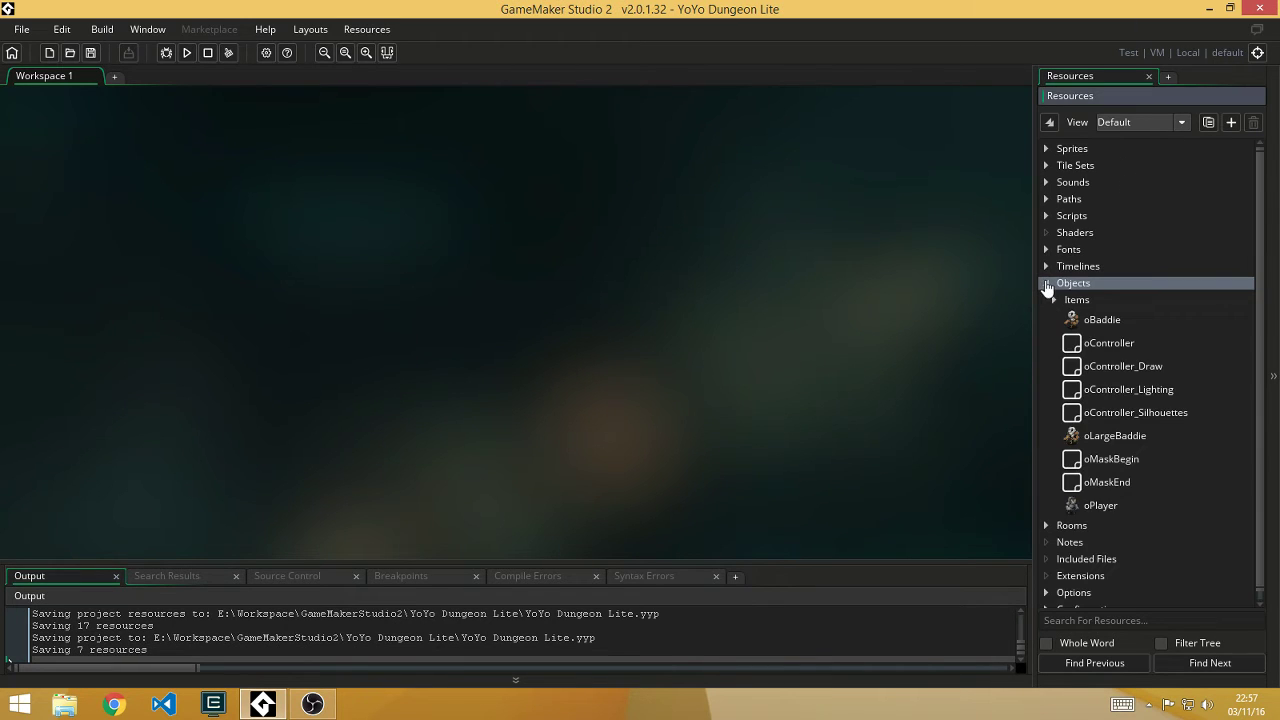
Step: Open the oBaddie object and its Create event code
left_click(1104, 322)
double_click(1104, 322)
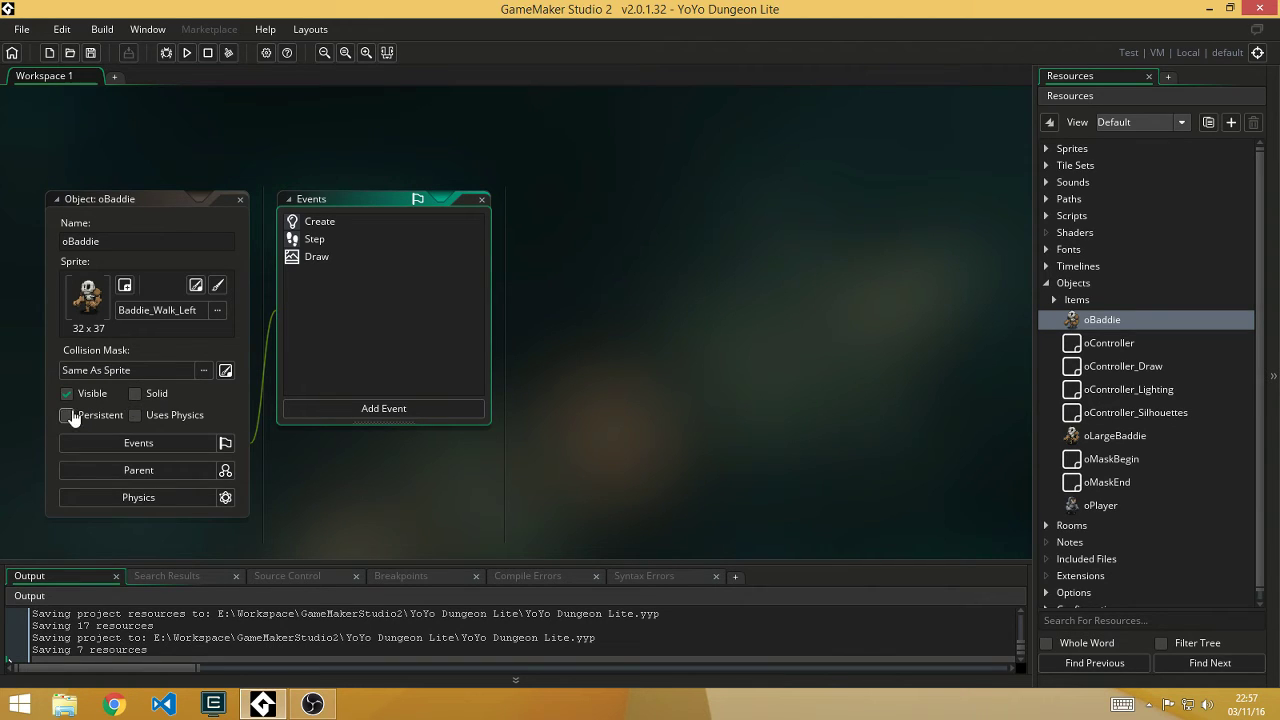
left_click(226, 446)
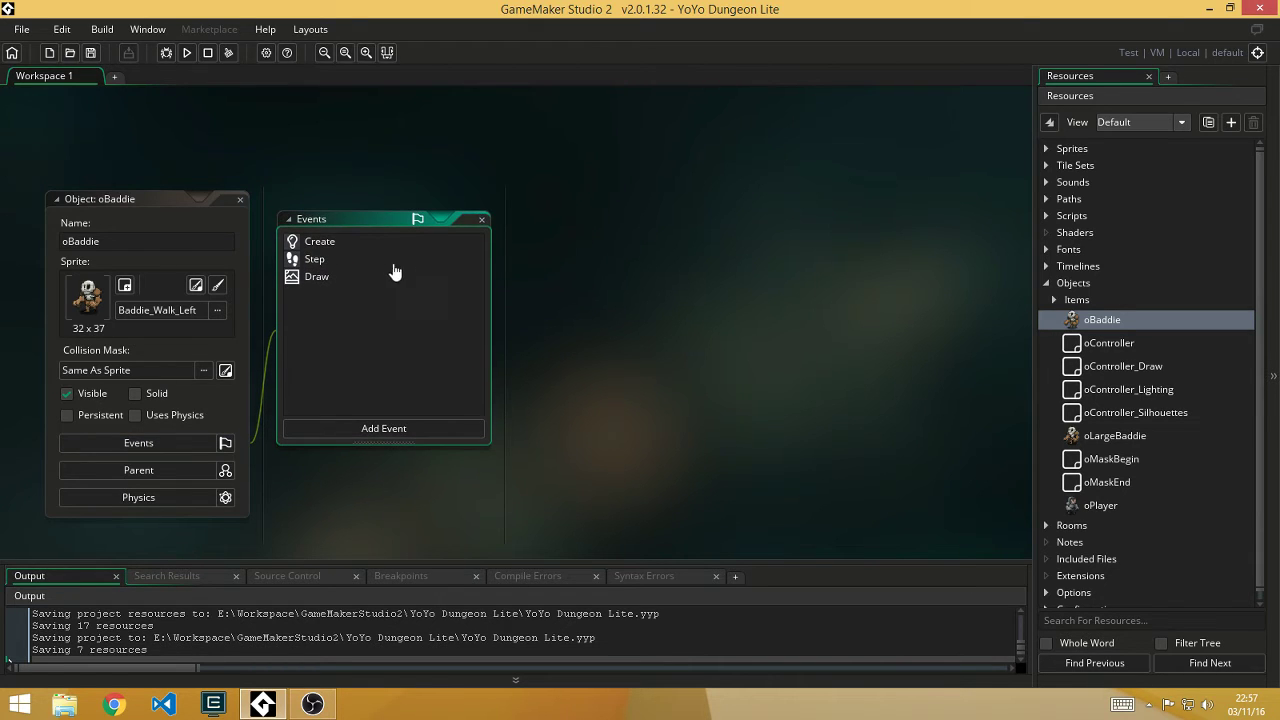
left_click(315, 244)
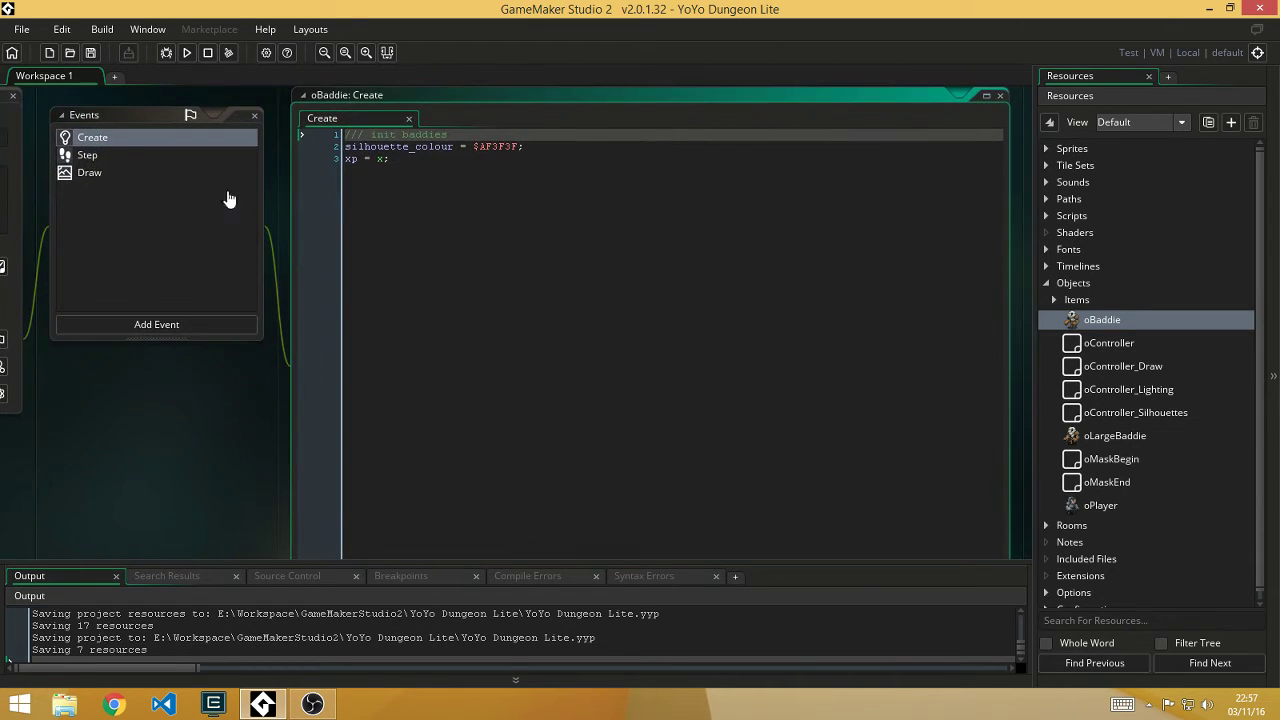
Step: Add the Step and Draw event editors and compare the Create, Step and Draw code tabs
left_click(118, 157)
left_click(118, 172)
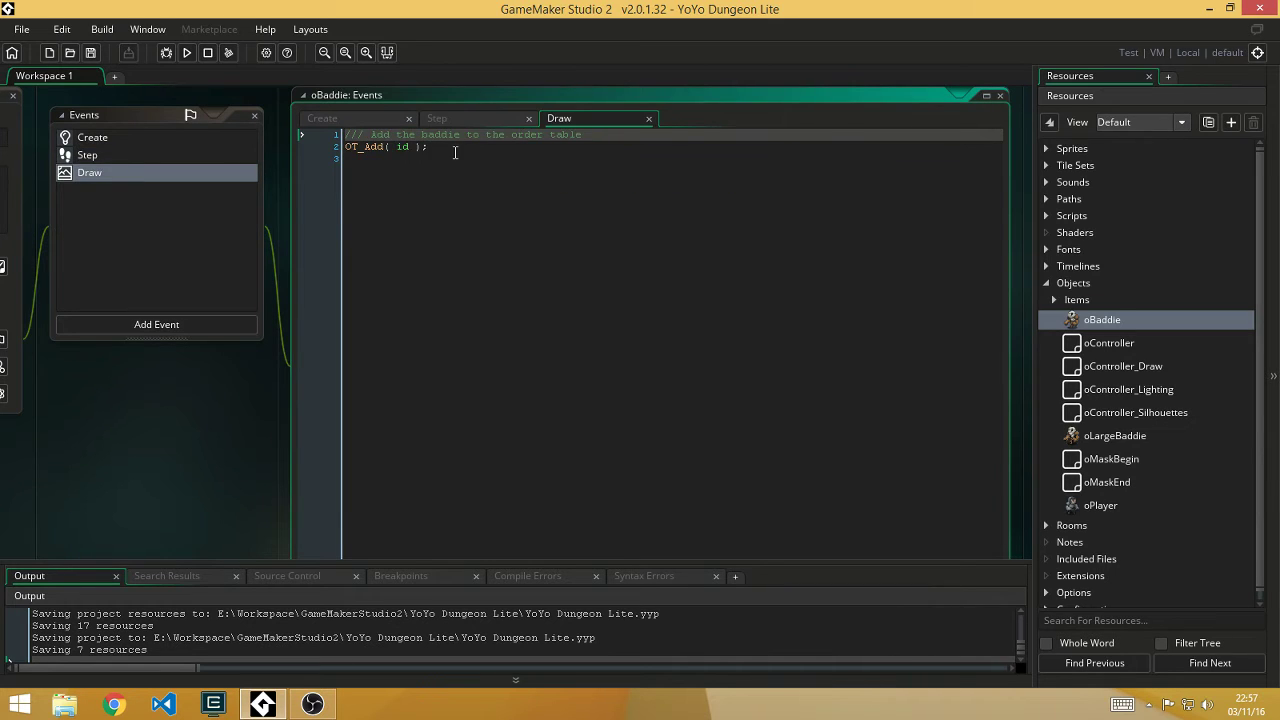
left_click(476, 122)
left_click(368, 122)
left_click(452, 124)
left_click(570, 124)
left_click(485, 124)
left_click(370, 124)
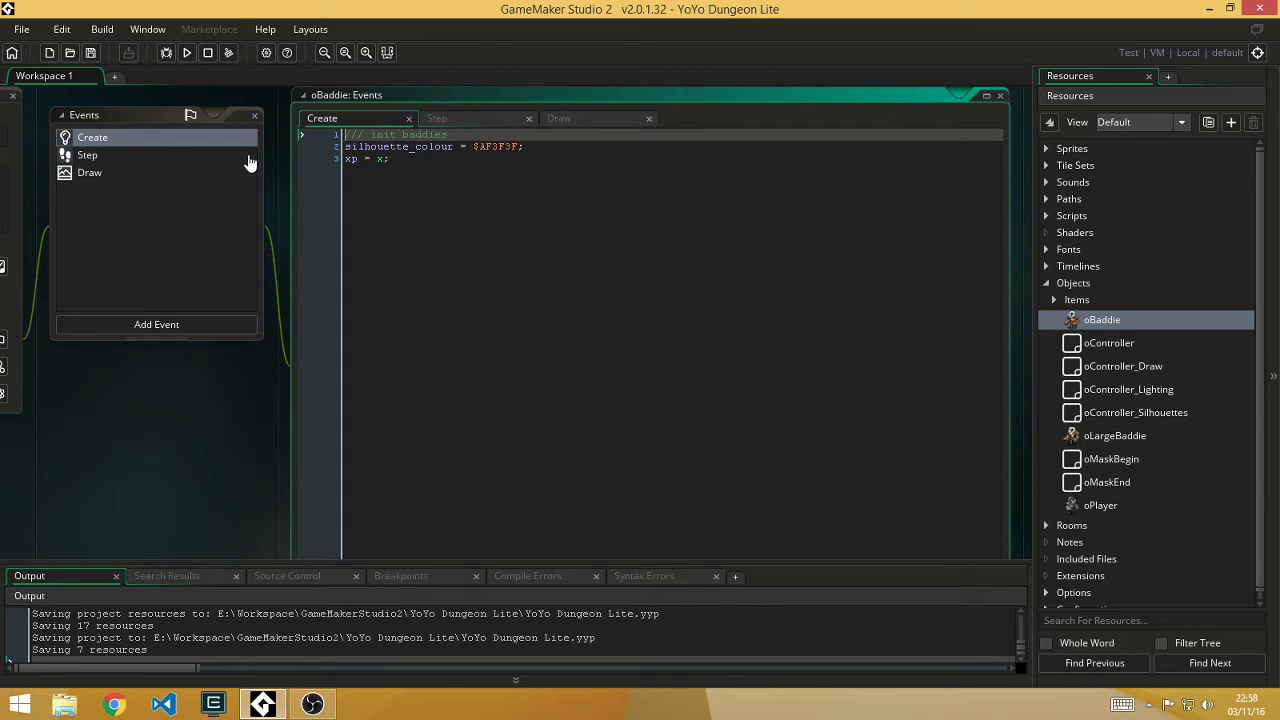
Step: In oBaddie's Step code, add new lines after xp=x; for a trial local variable
double_click(351, 160)
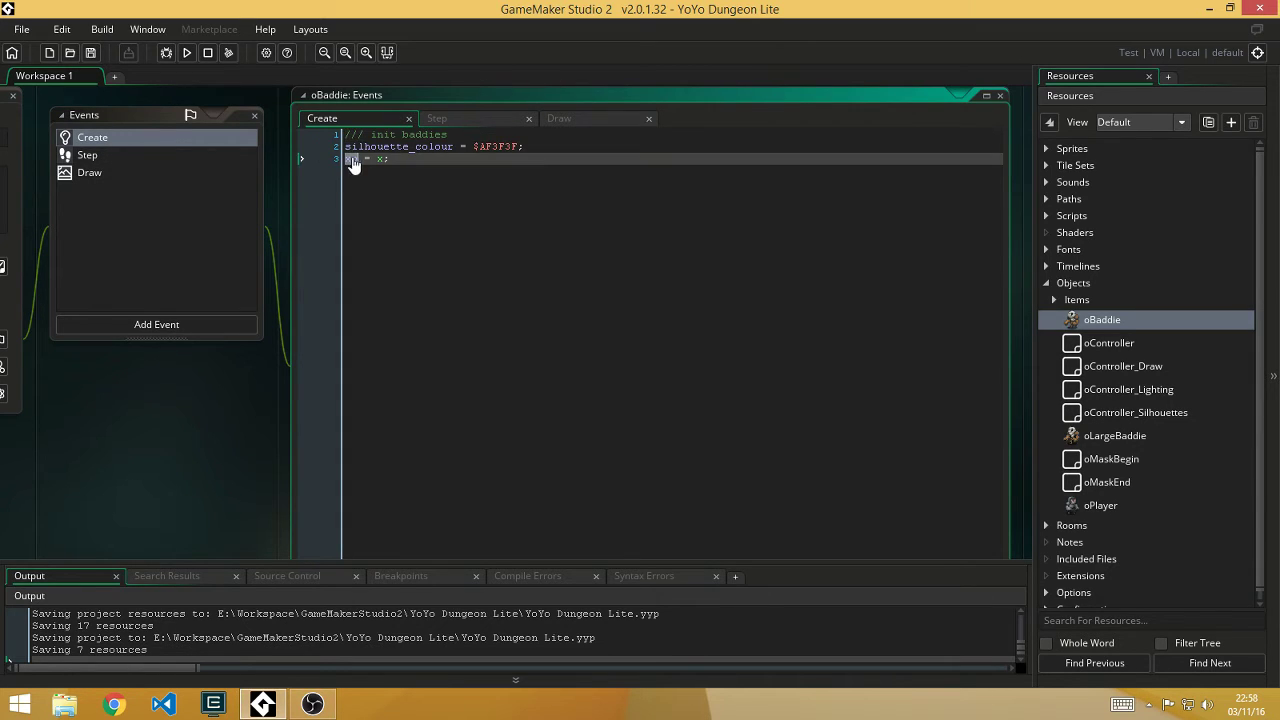
left_click(445, 122)
left_click(538, 236)
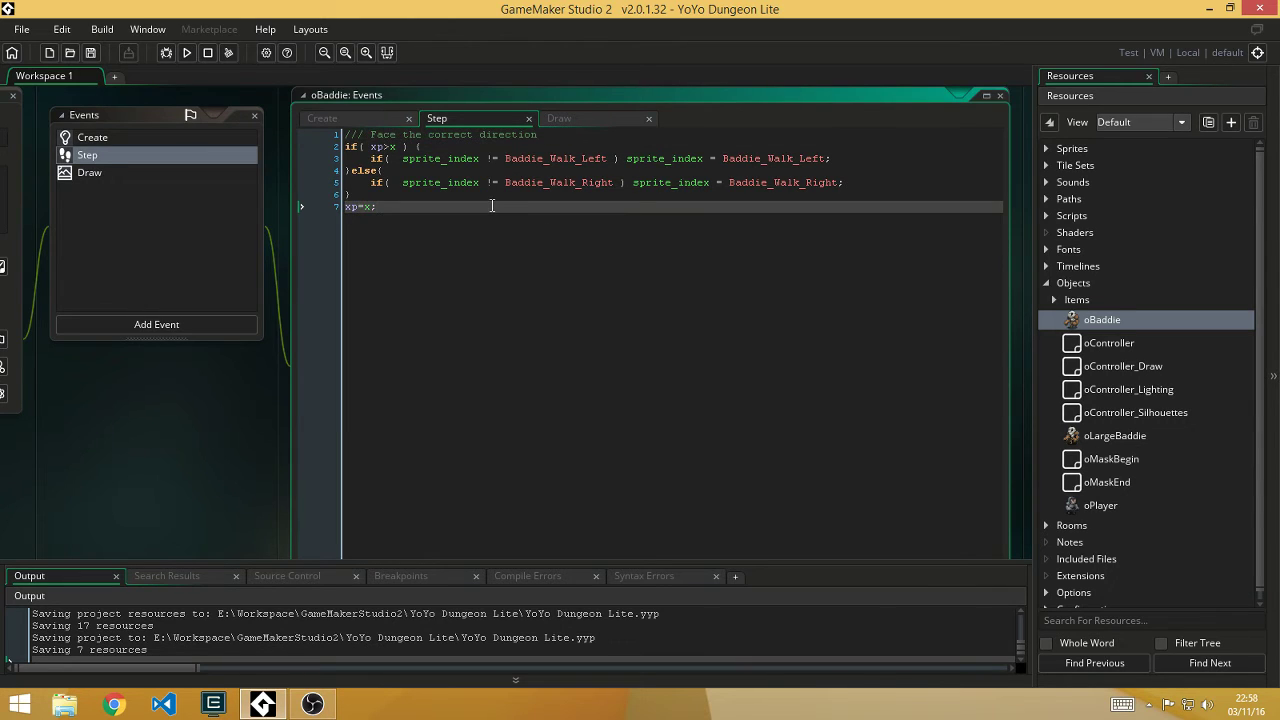
key("Return")
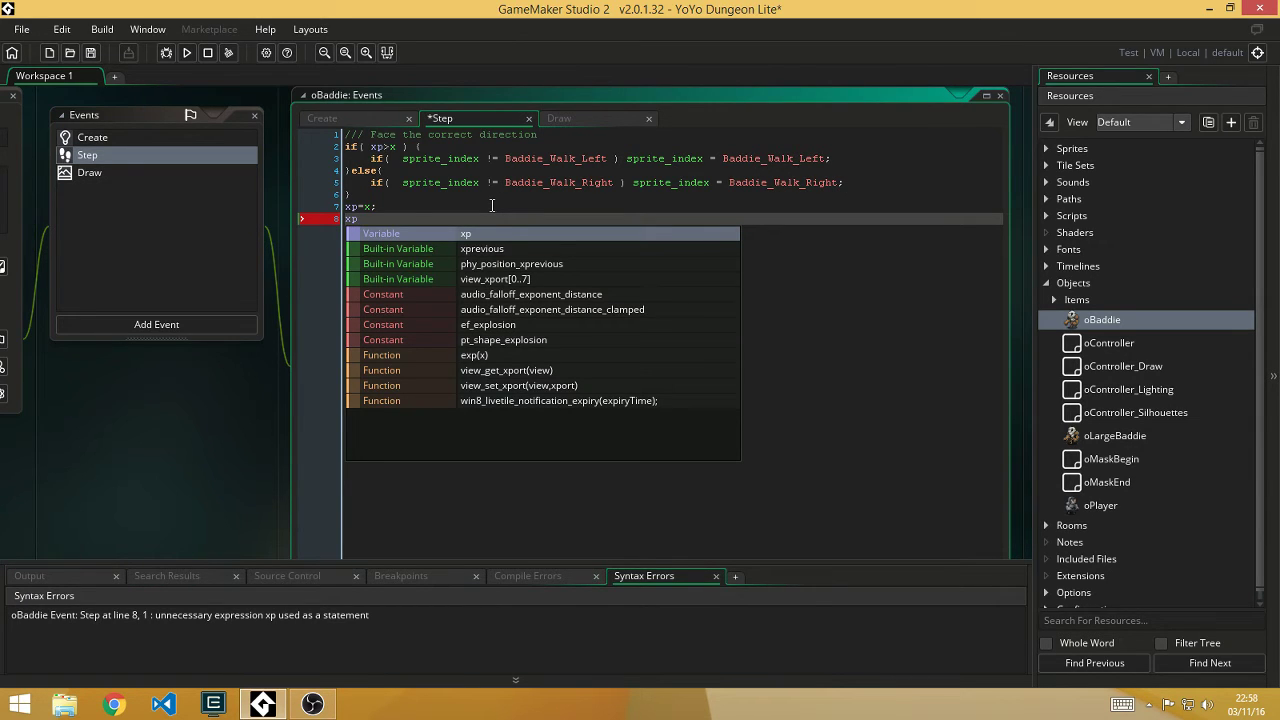
key("BackSpace")
key("BackSpace")
key("BackSpace")
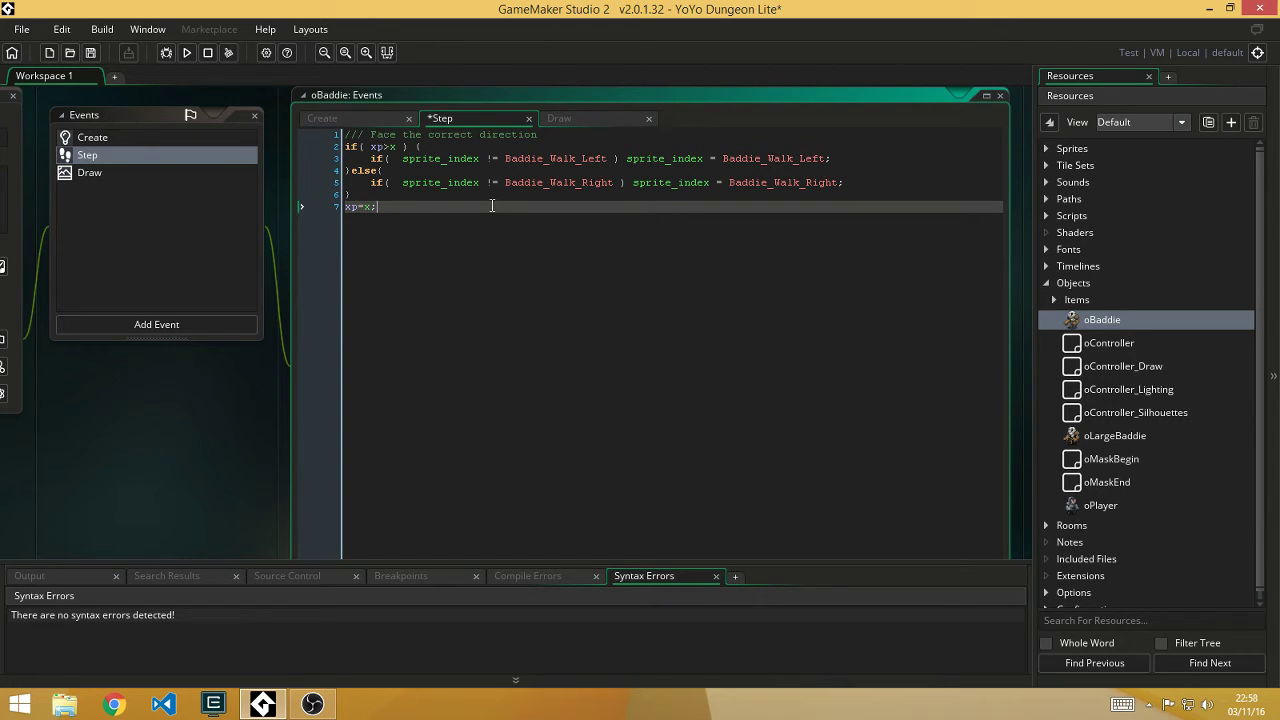
key("Return")
key("Return")
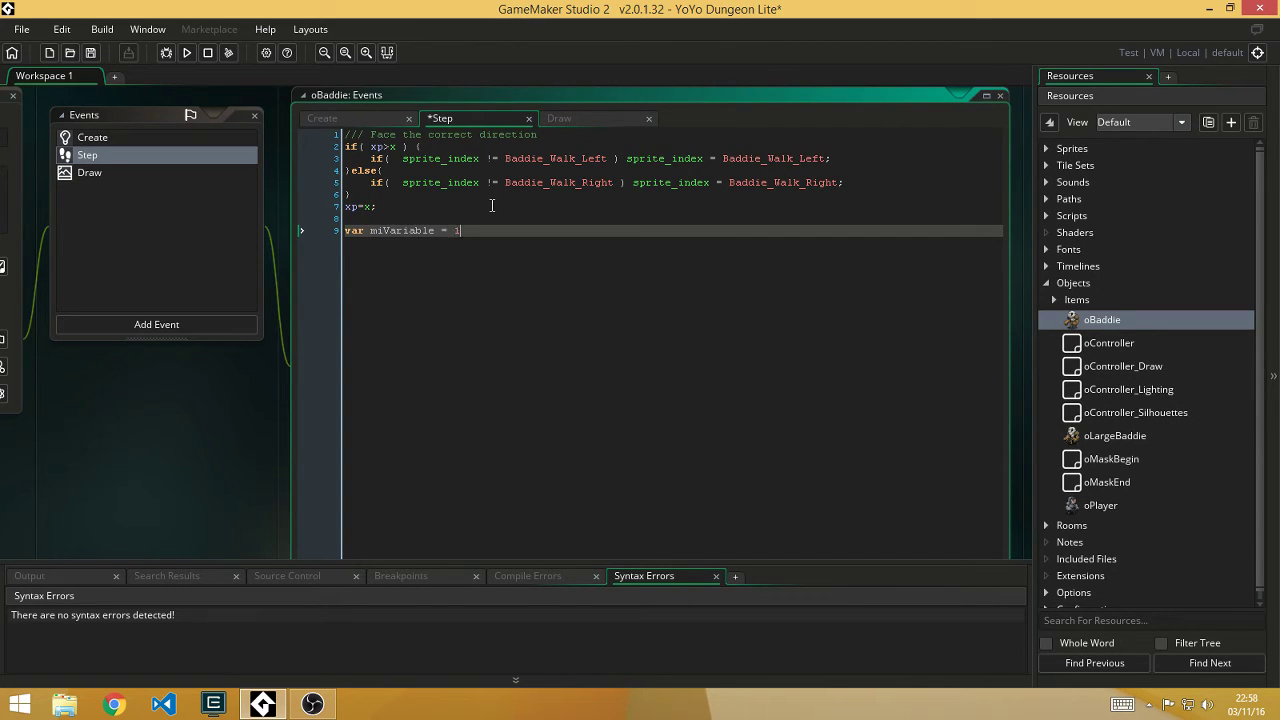
key("Return")
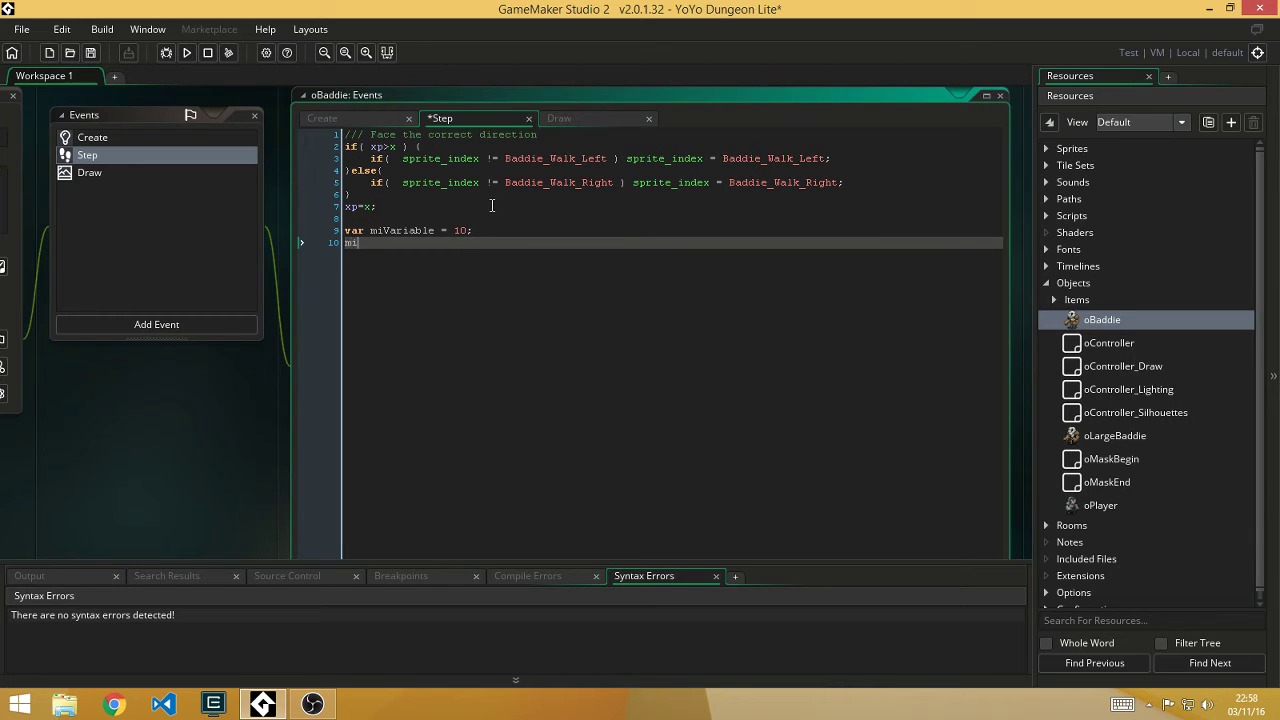
Step: Type miV, test Ctrl+Space autocompletion, then delete the trial variable lines
type("miV")
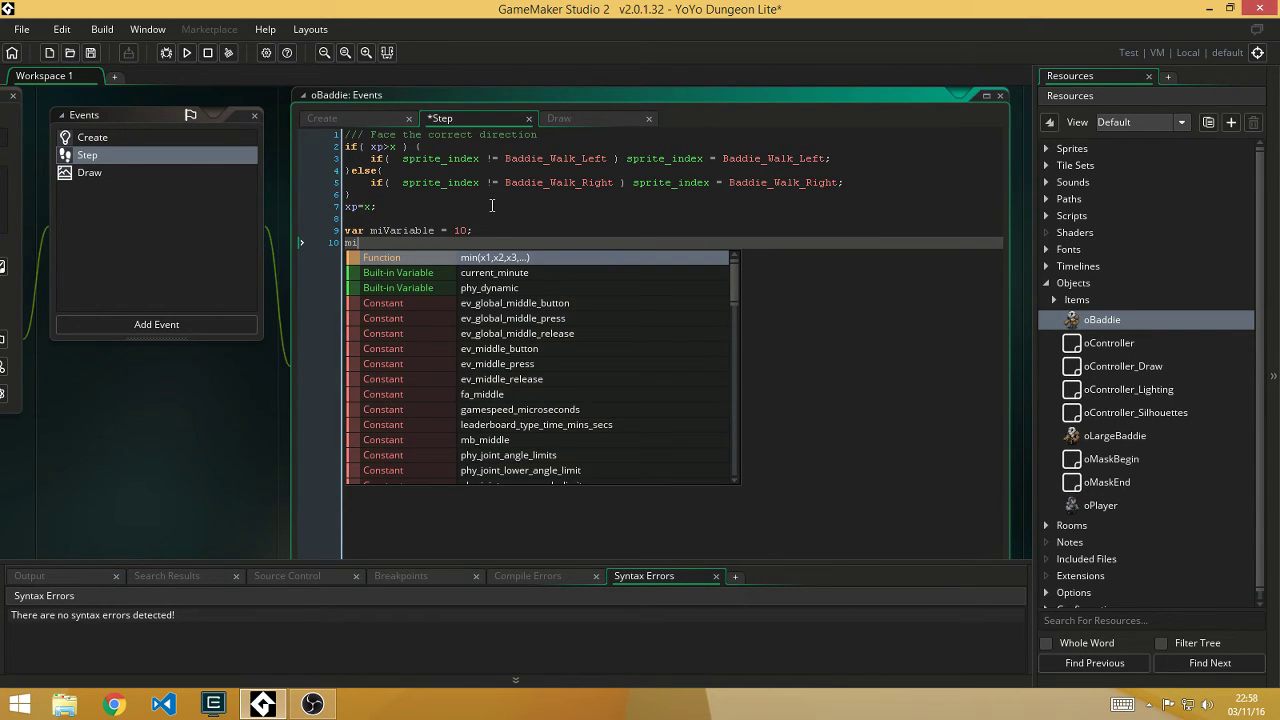
key("Escape")
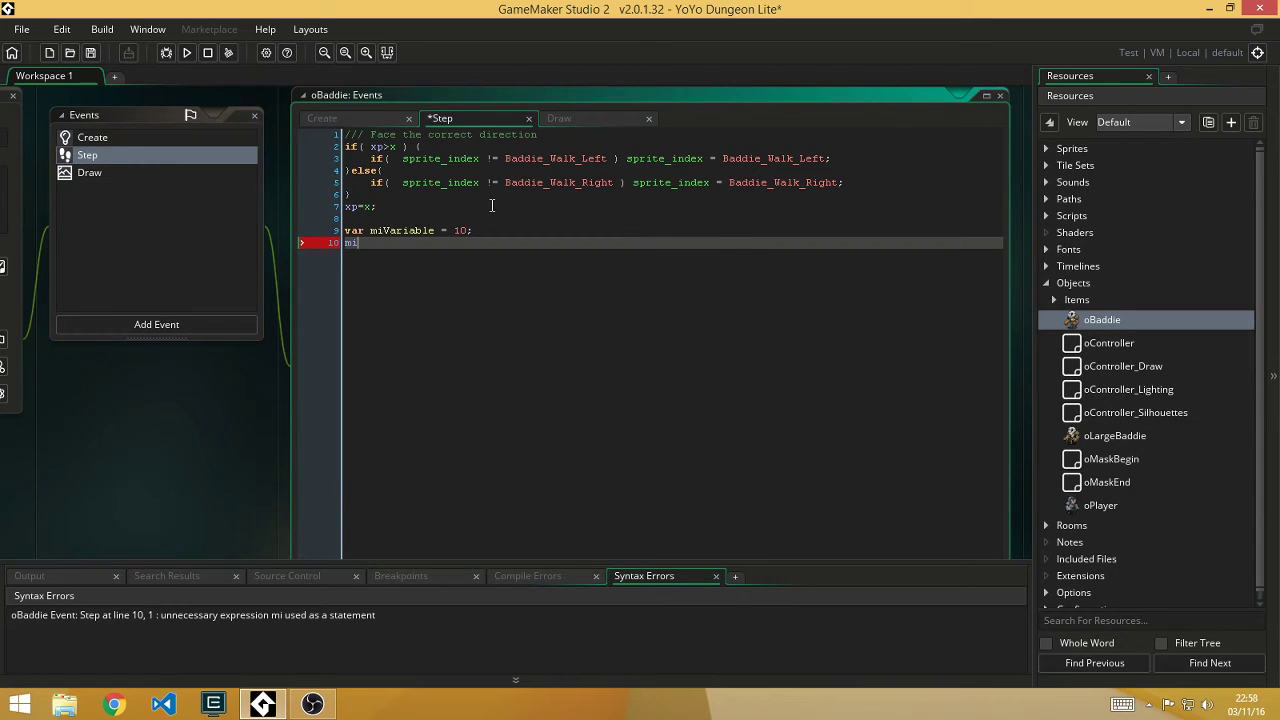
key("ctrl+space")
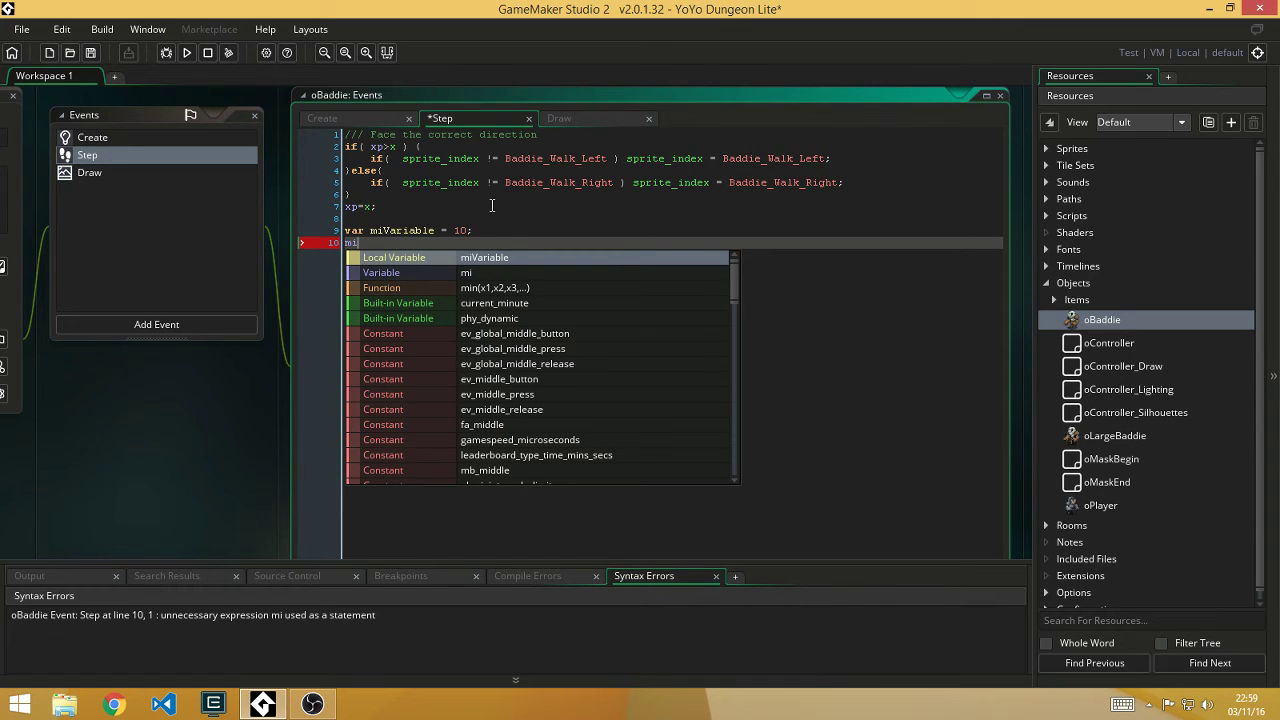
key("Escape")
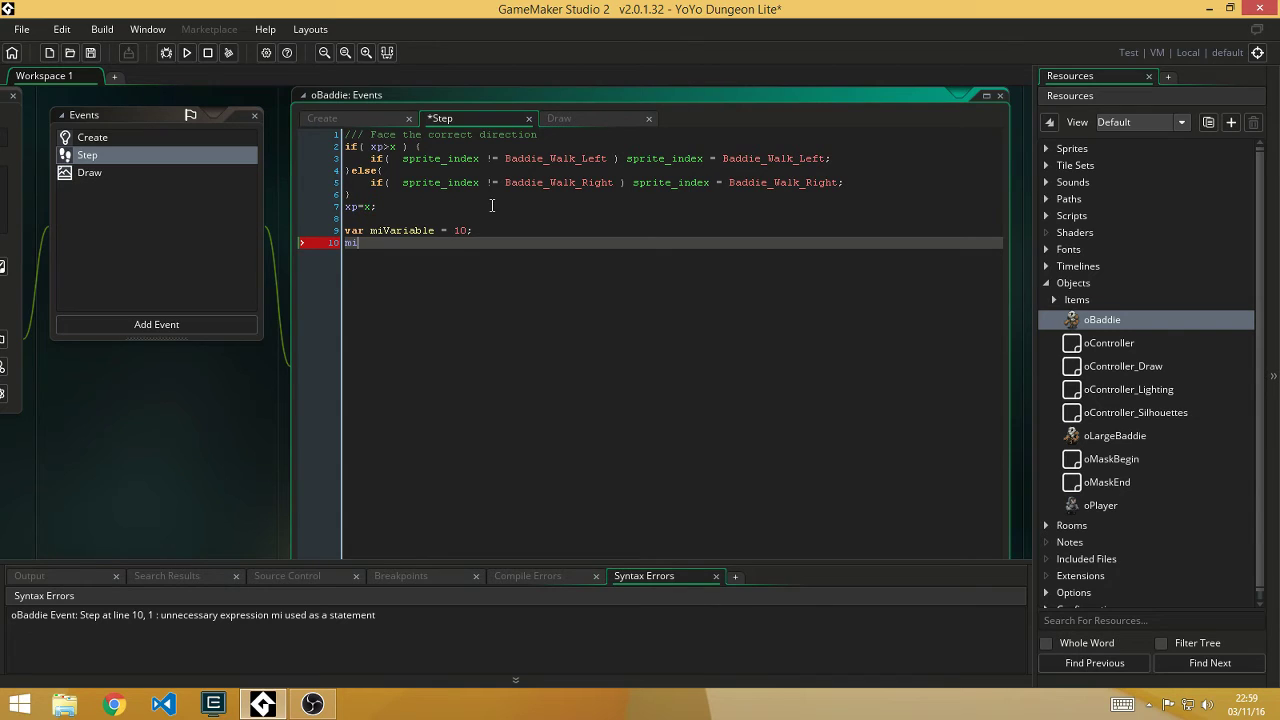
key("BackSpace")
key("BackSpace")
key("BackSpace")
key("shift+Up")
key("BackSpace")
key("BackSpace")
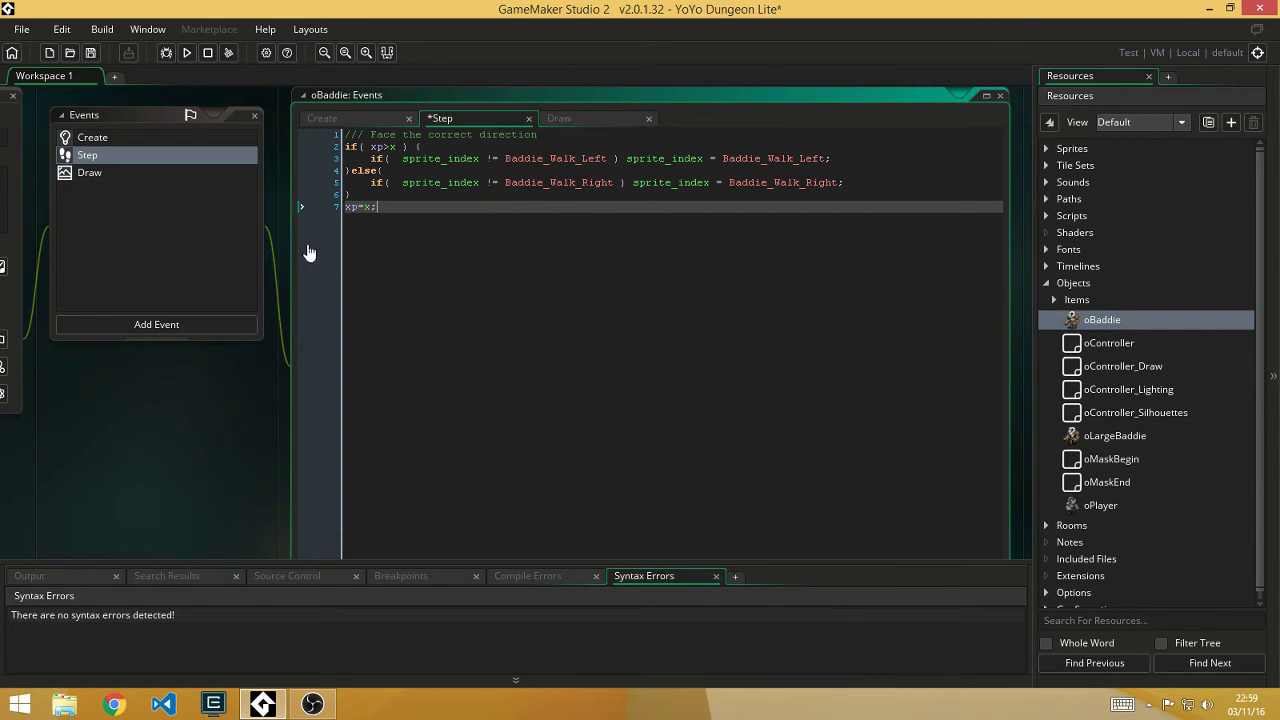
Step: Close the oBaddie object with its event editors, collapse Objects, and glance at the Rooms group
middle_click_drag(236, 396, 289, 429)
left_click(115, 123)
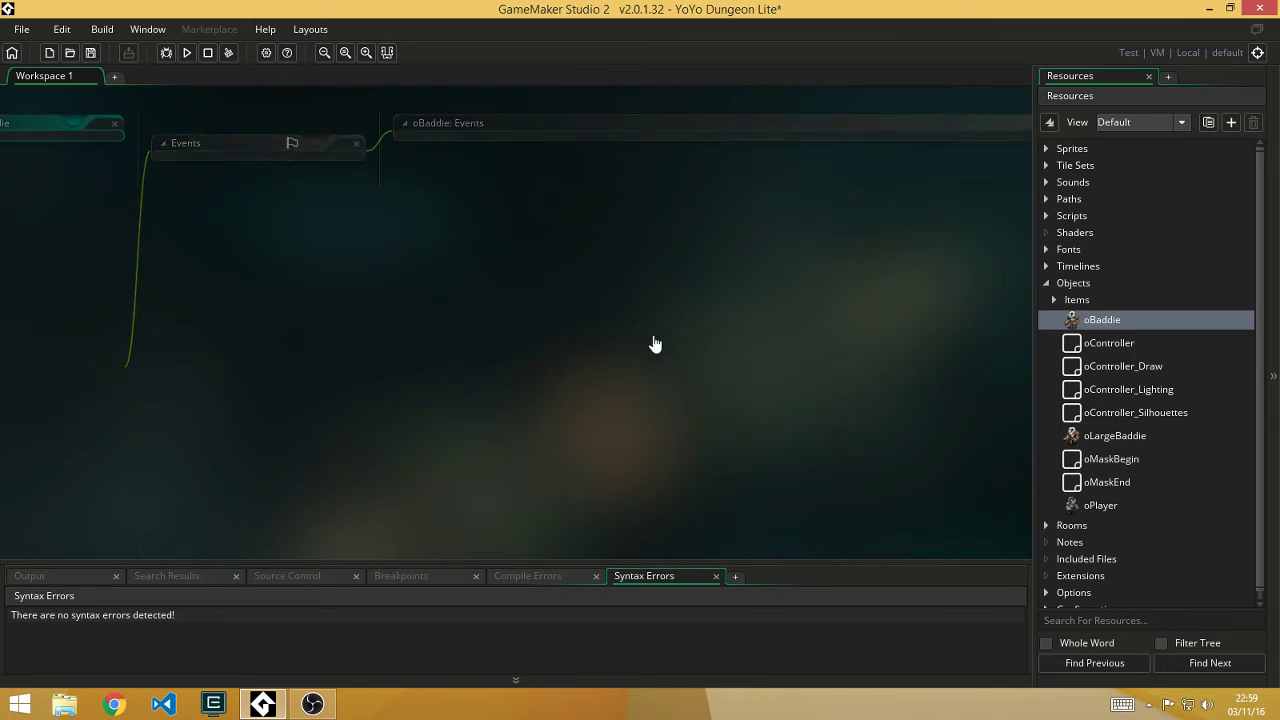
left_click(1046, 284)
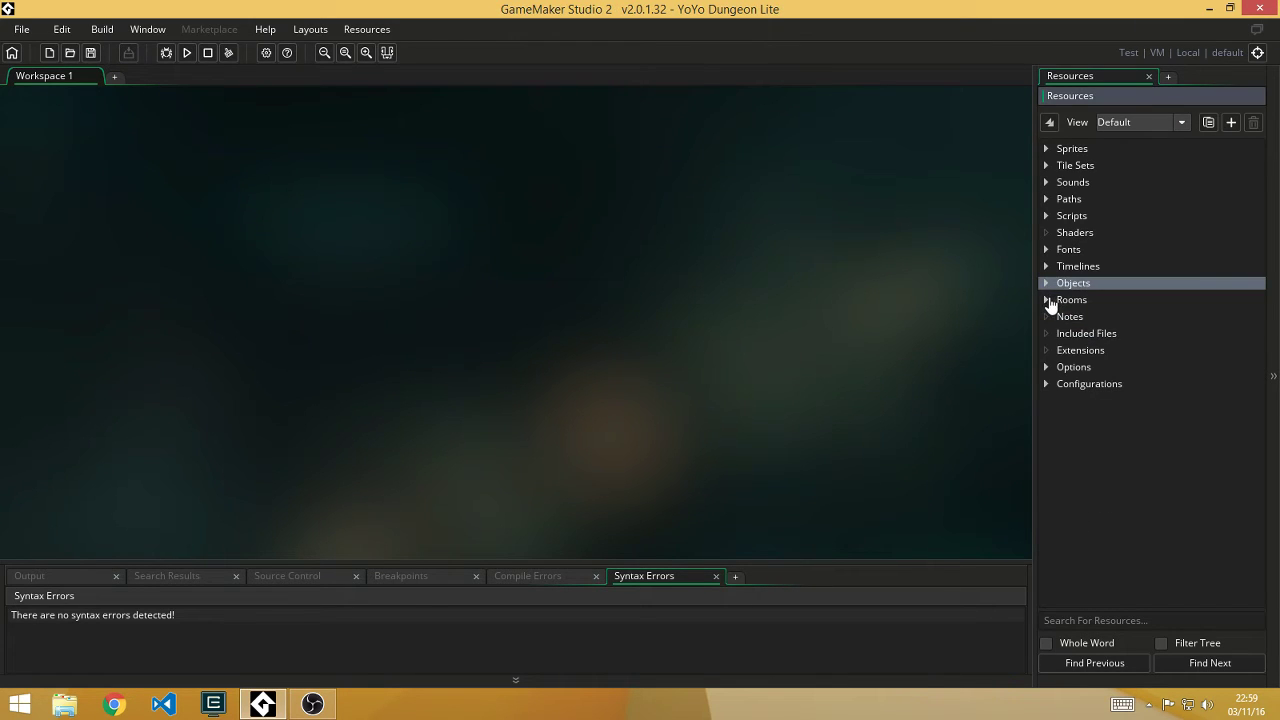
left_click(1047, 300)
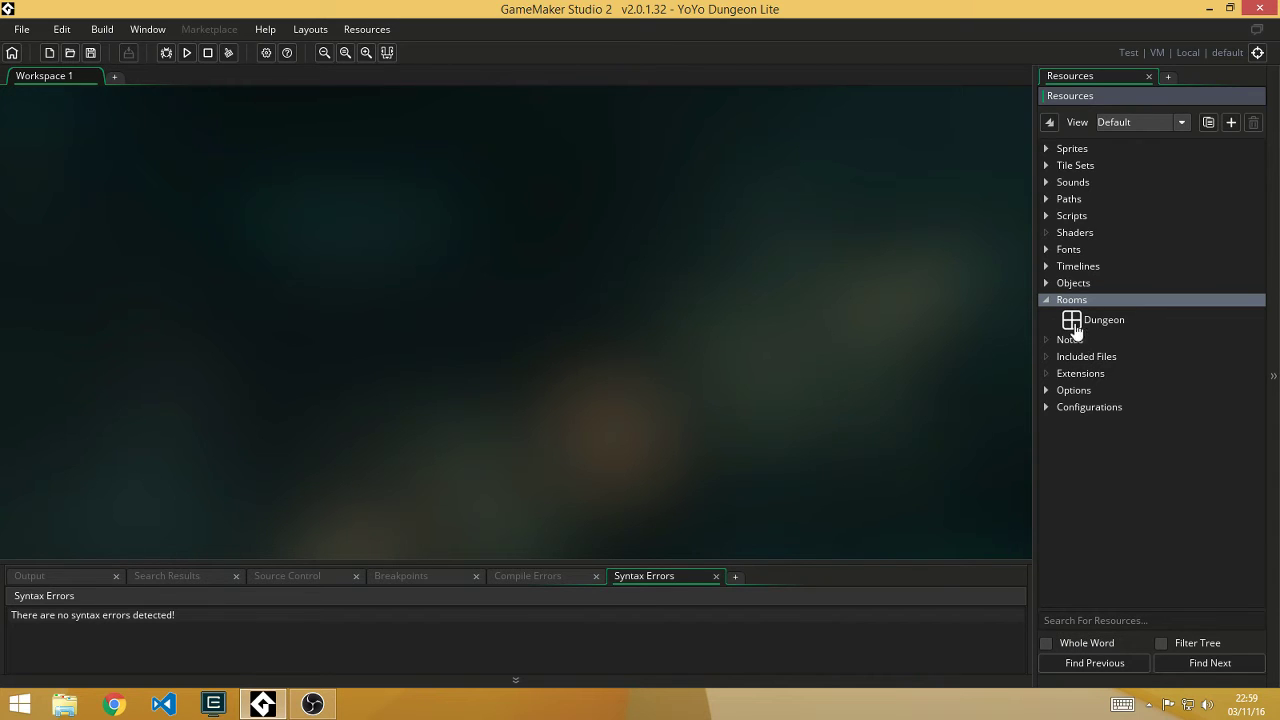
left_click(1046, 300)
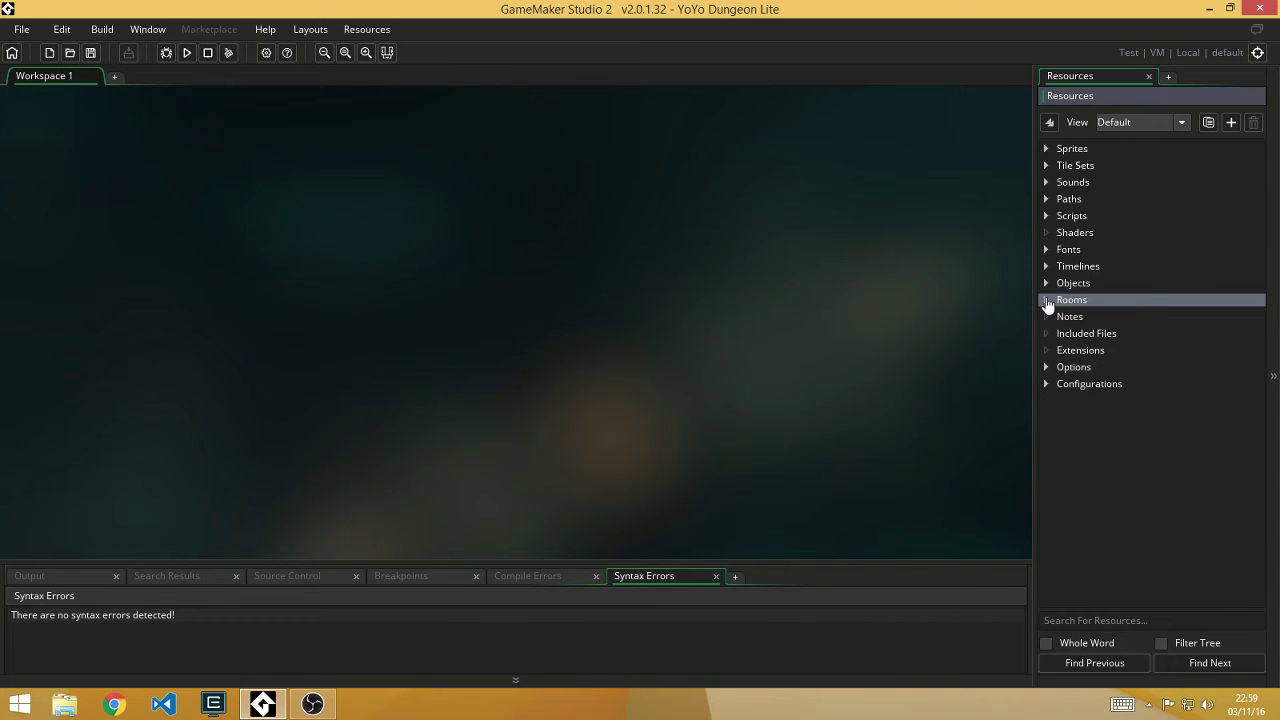
left_click(806, 293)
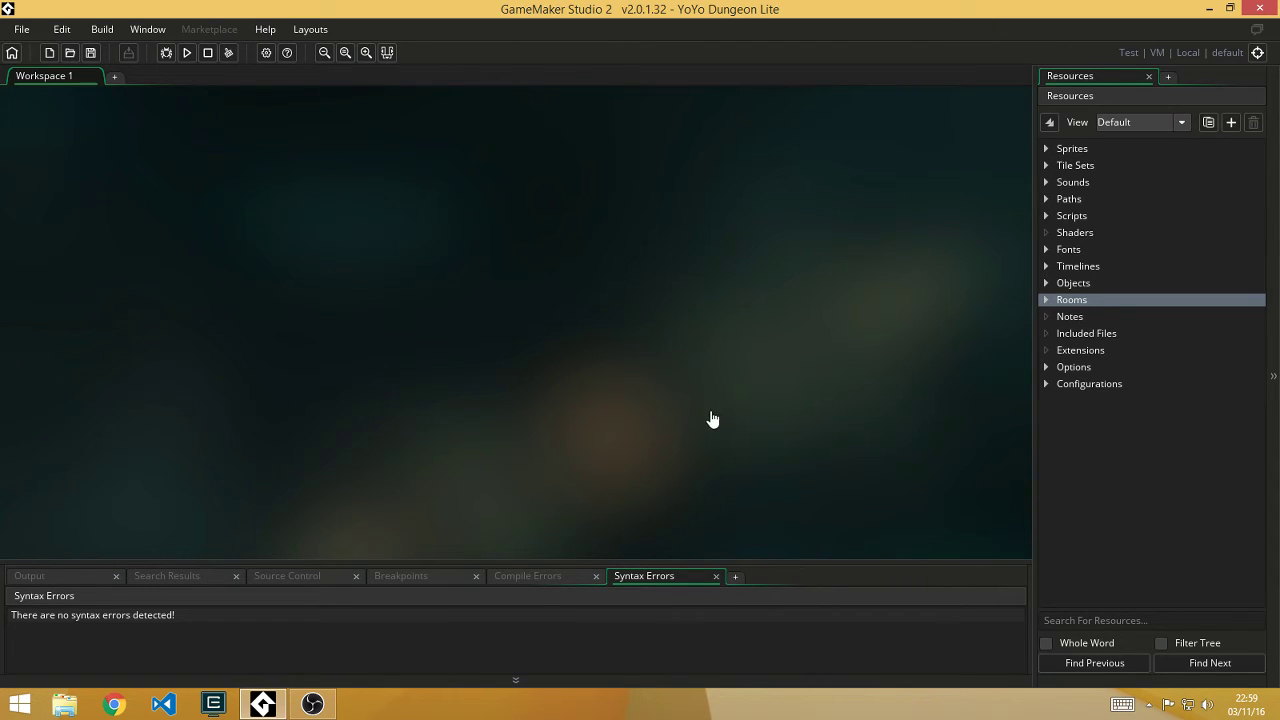
Step: Clear the resource search and expand Sprites to reveal the Player sprite folder
key("ctrl+t")
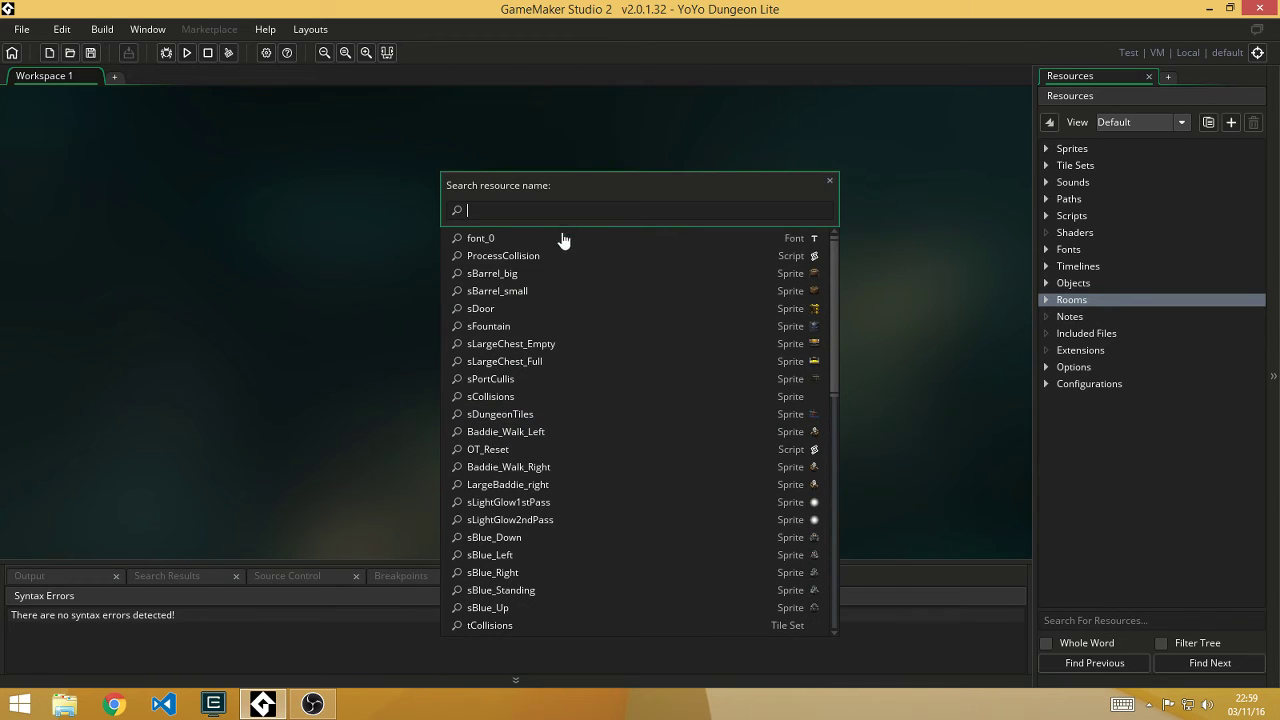
scroll(577, 370, "down", 2)
scroll(577, 372, "up", 2)
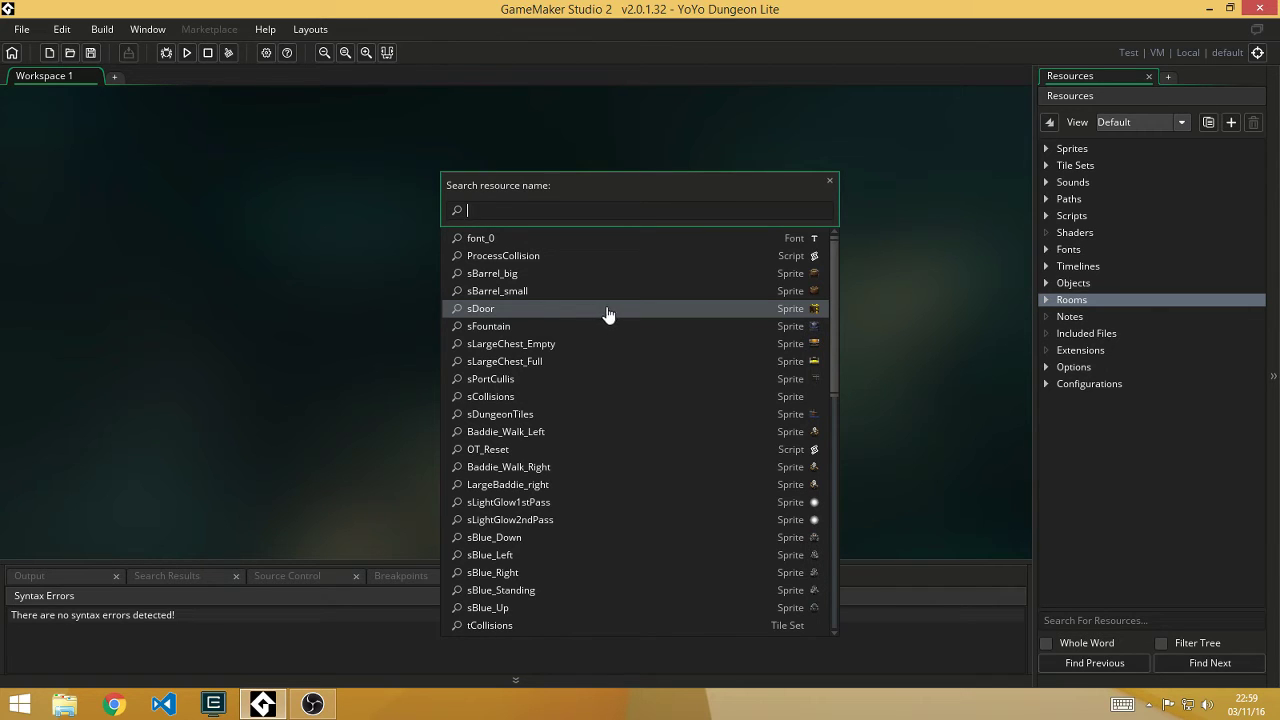
type("d")
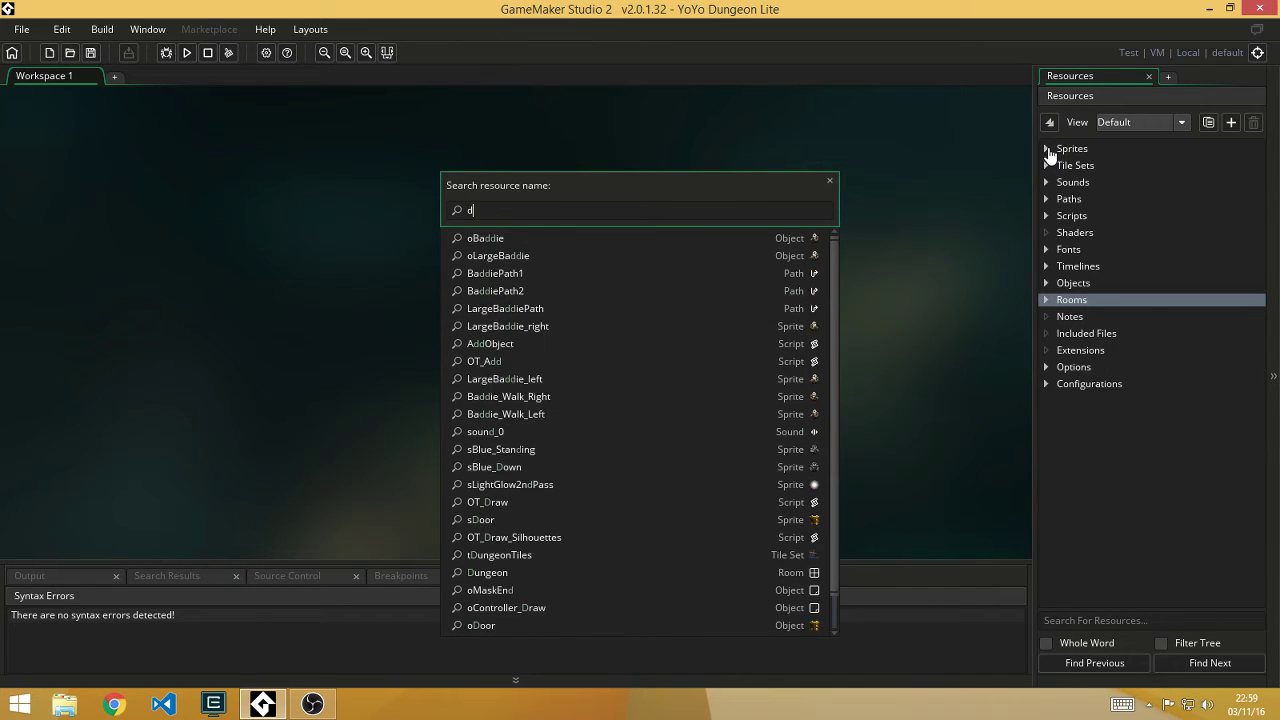
type("<<<<<<<<<<<<")
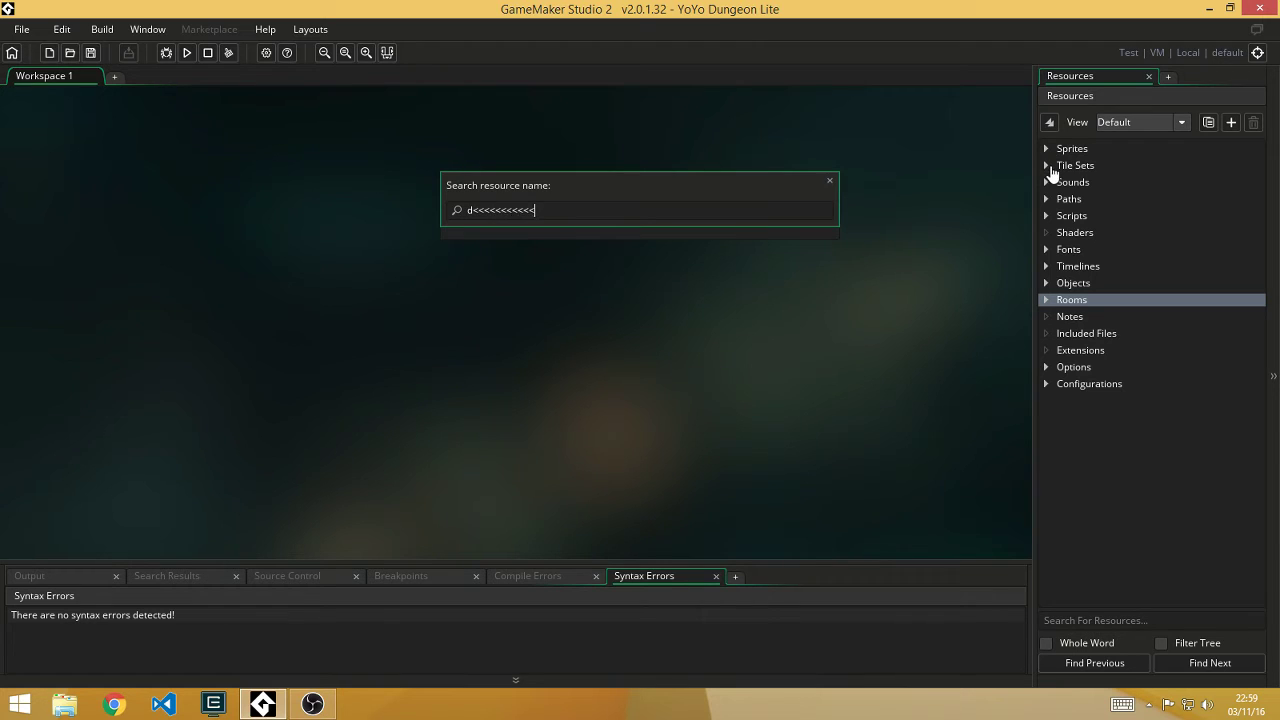
key("BackSpace")
key("BackSpace")
key("BackSpace")
key("BackSpace")
key("BackSpace")
key("BackSpace")
key("BackSpace")
key("BackSpace")
key("BackSpace")
key("BackSpace")
key("BackSpace")
key("BackSpace")
key("BackSpace")
type("sPla")
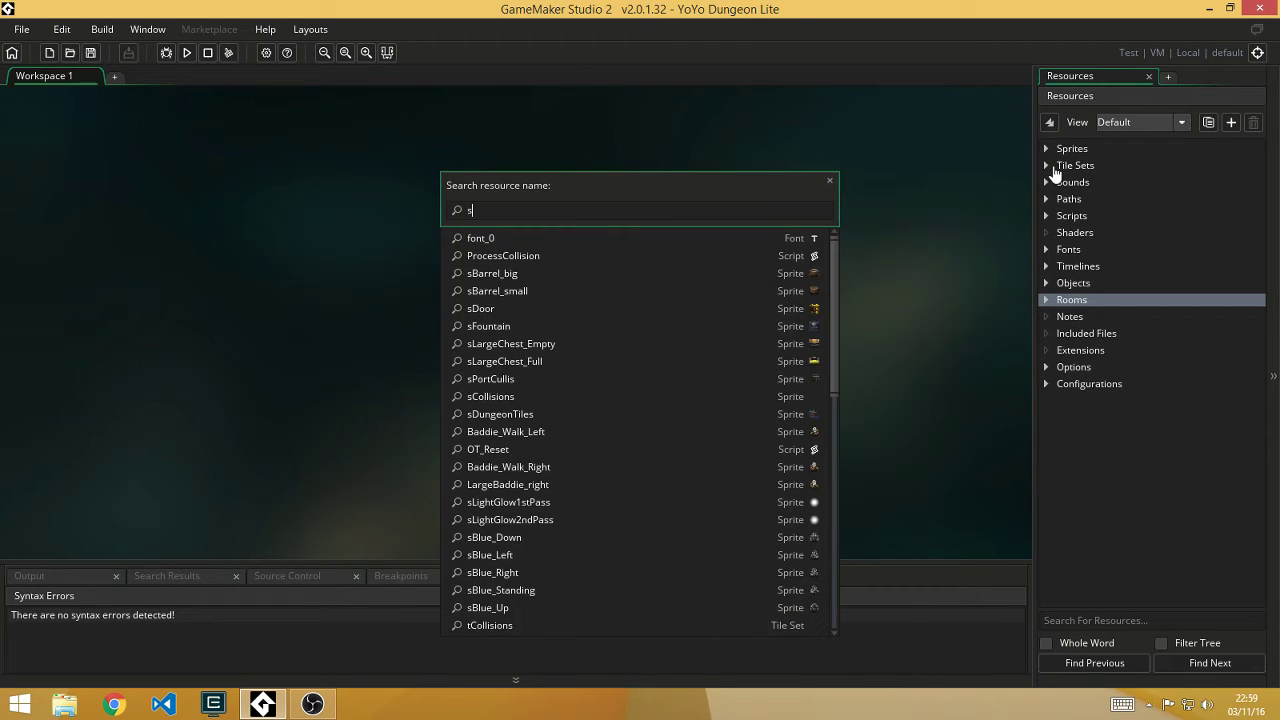
key("BackSpace")
key("BackSpace")
key("BackSpace")
key("BackSpace")
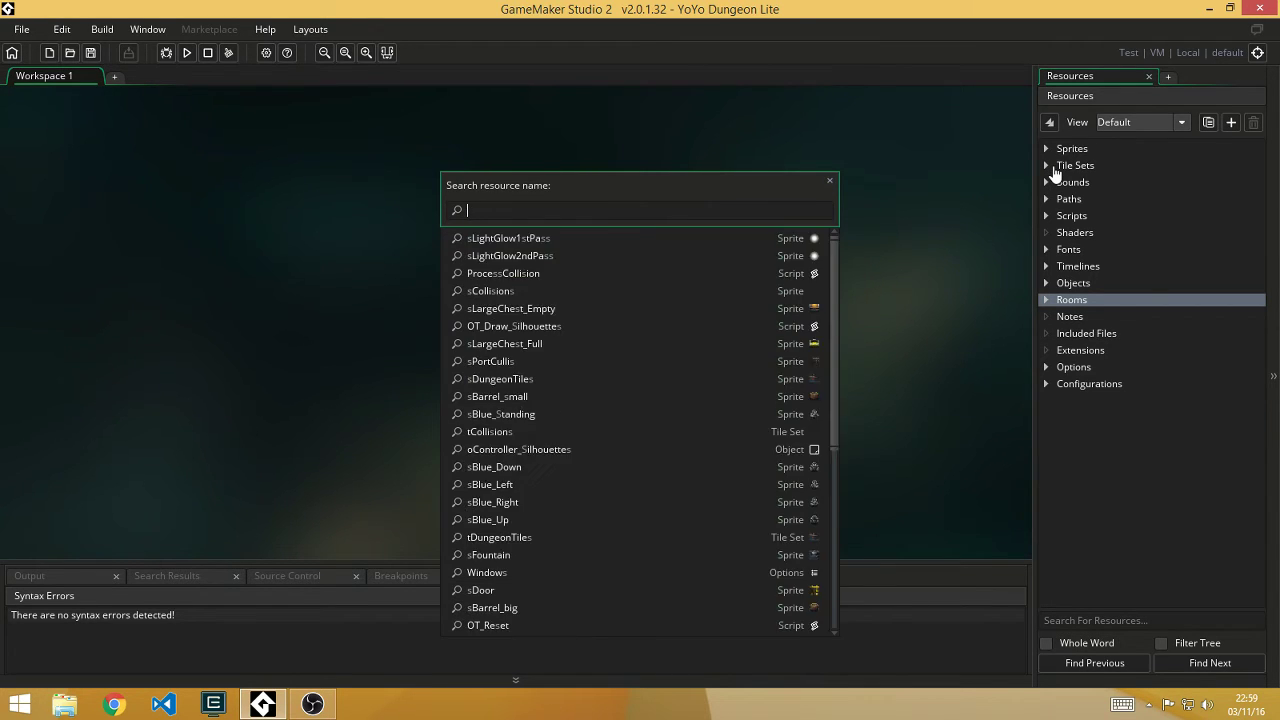
left_click(1047, 151)
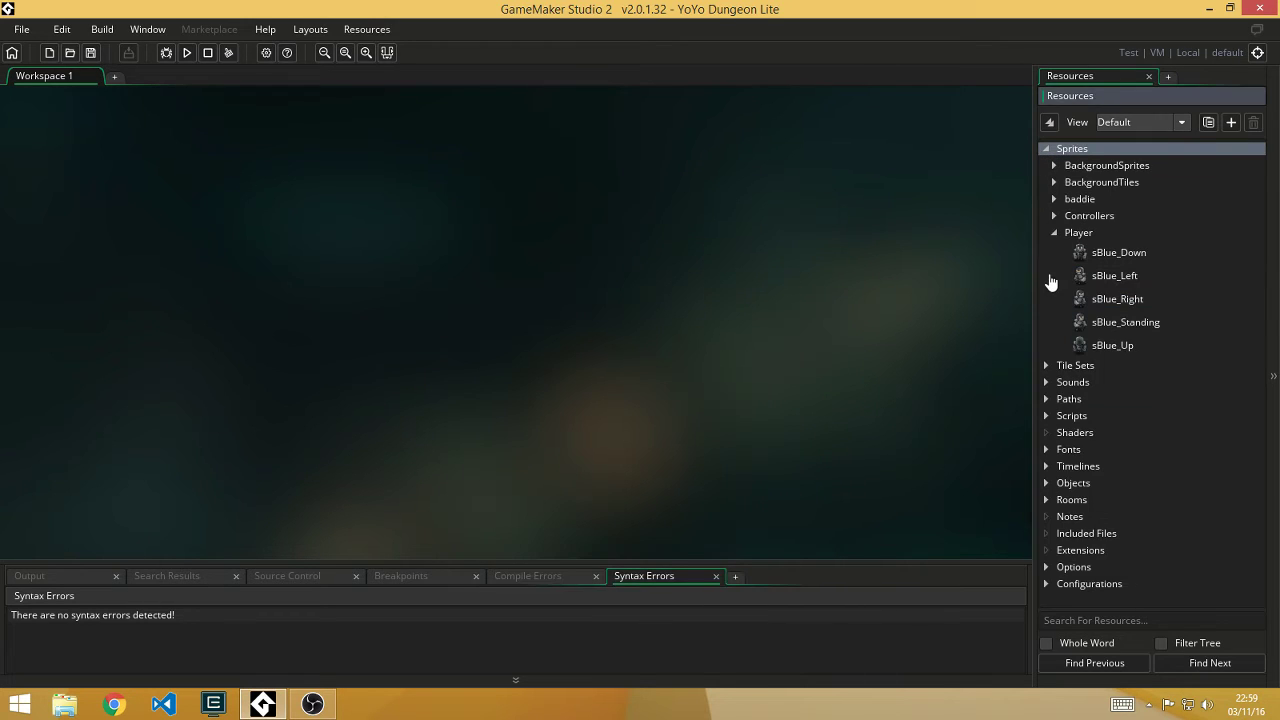
left_click(626, 289)
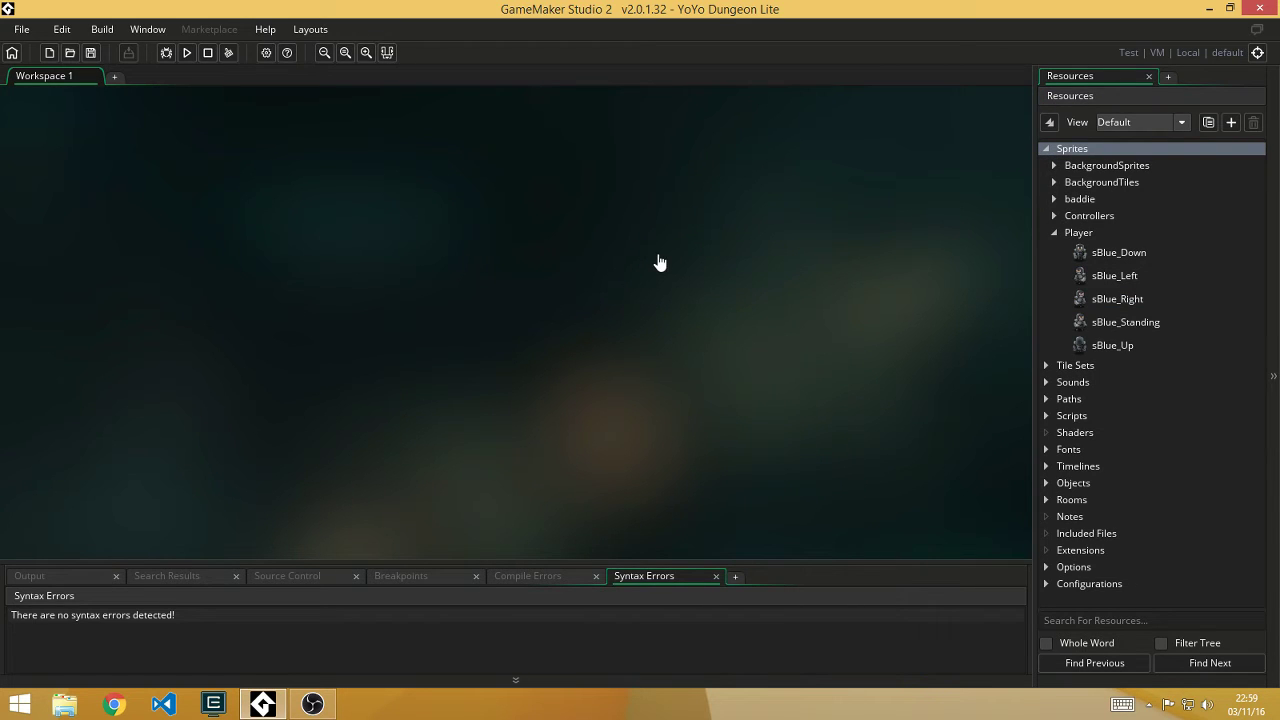
Step: Search resources for 'sBlue' and open the sBlue_Down sprite editor
key("ctrl+t")
type("sBlue")
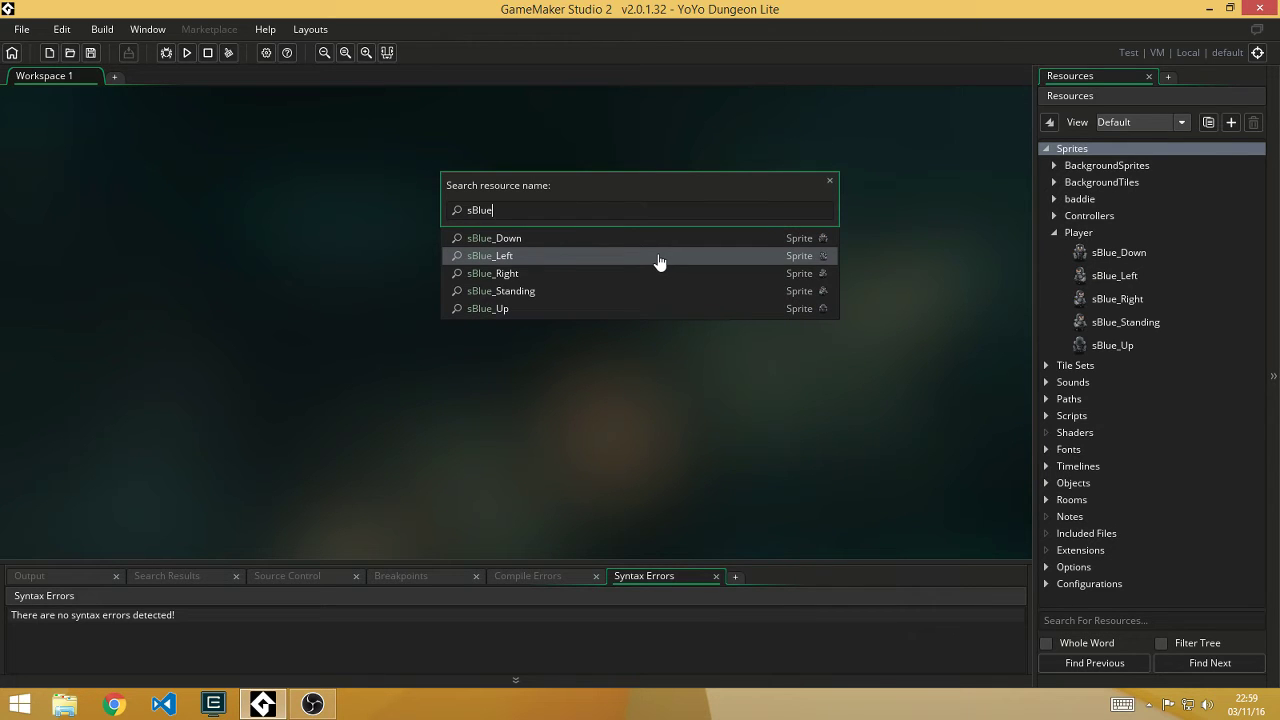
left_click(656, 240)
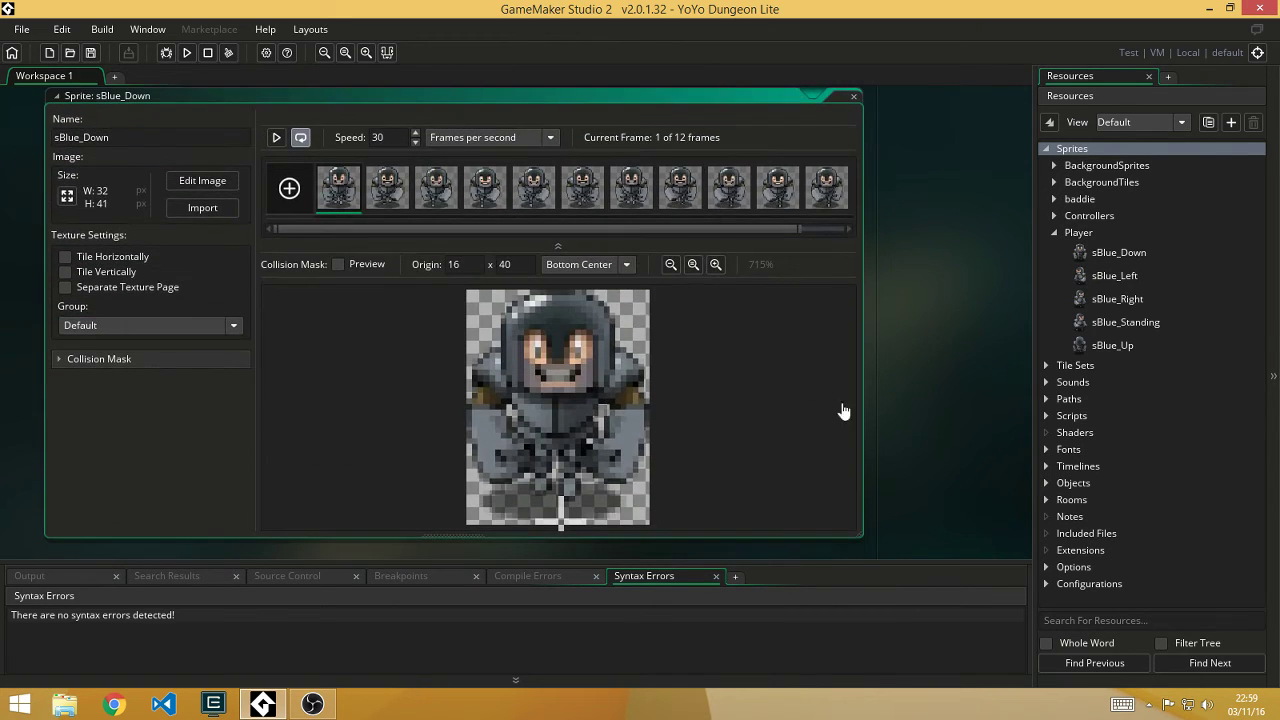
middle_click_drag(931, 446, 157, 77)
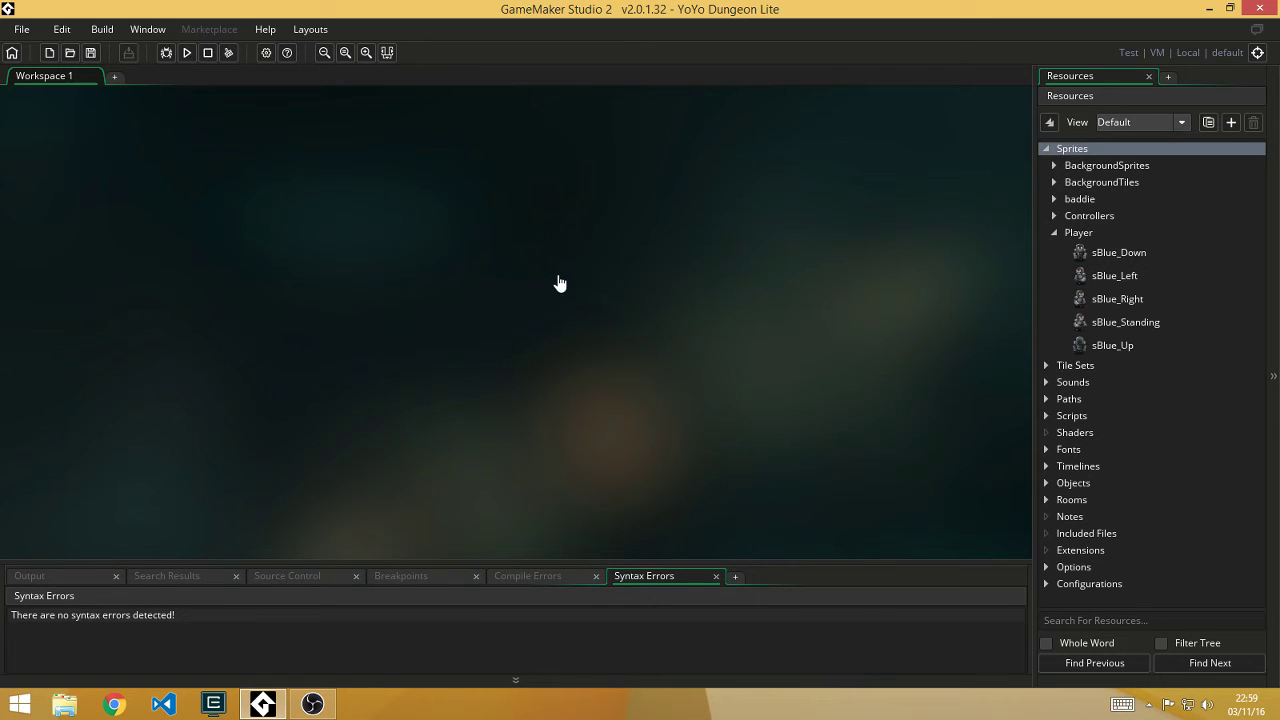
key("ctrl+t")
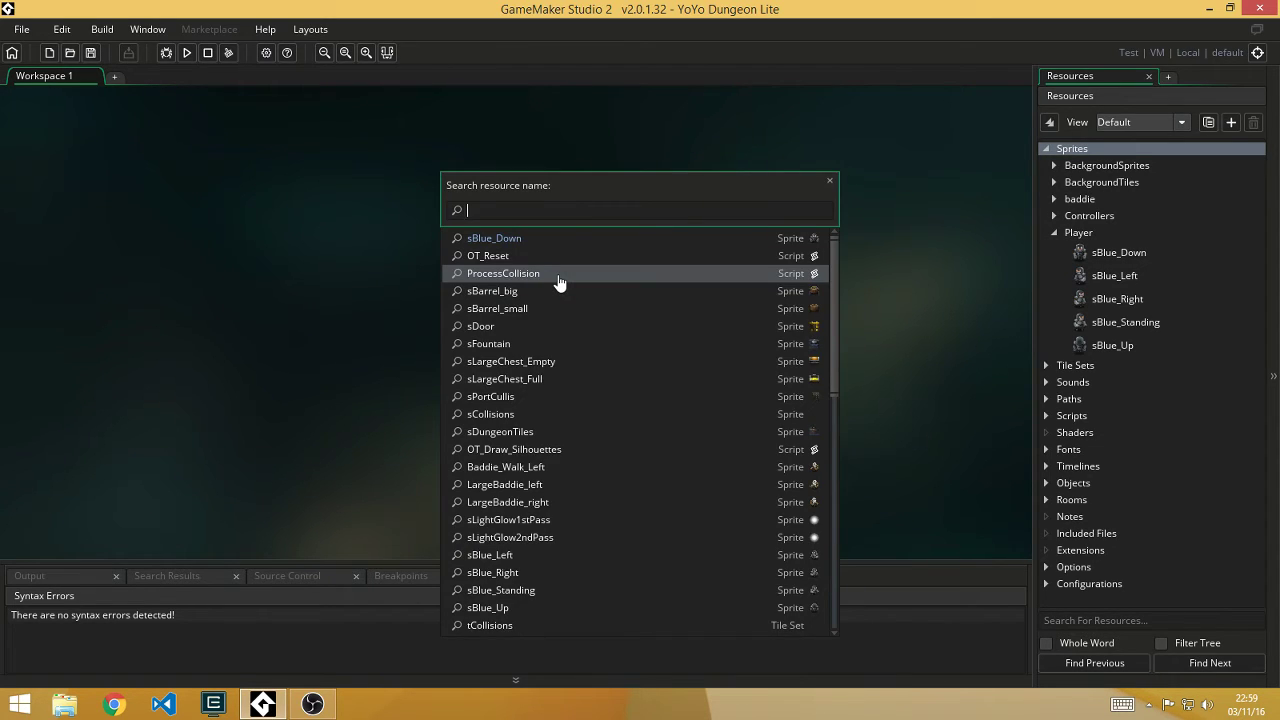
type("sBlue")
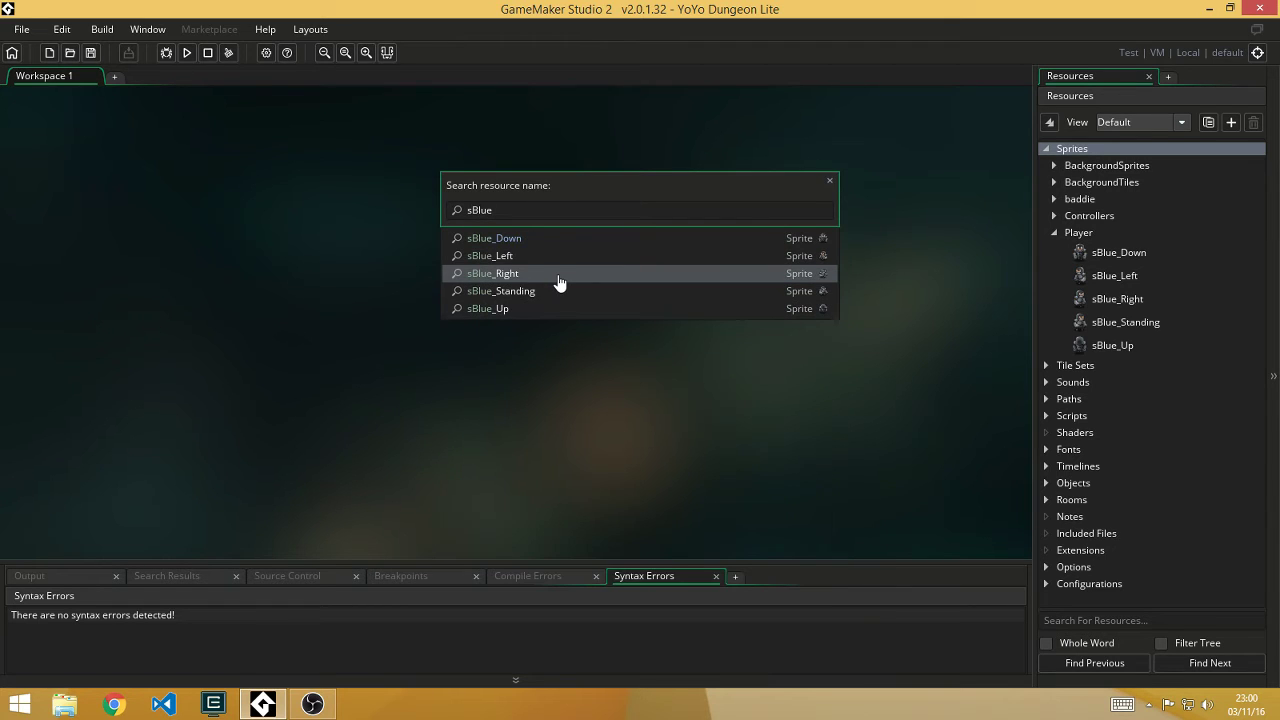
left_click(597, 242)
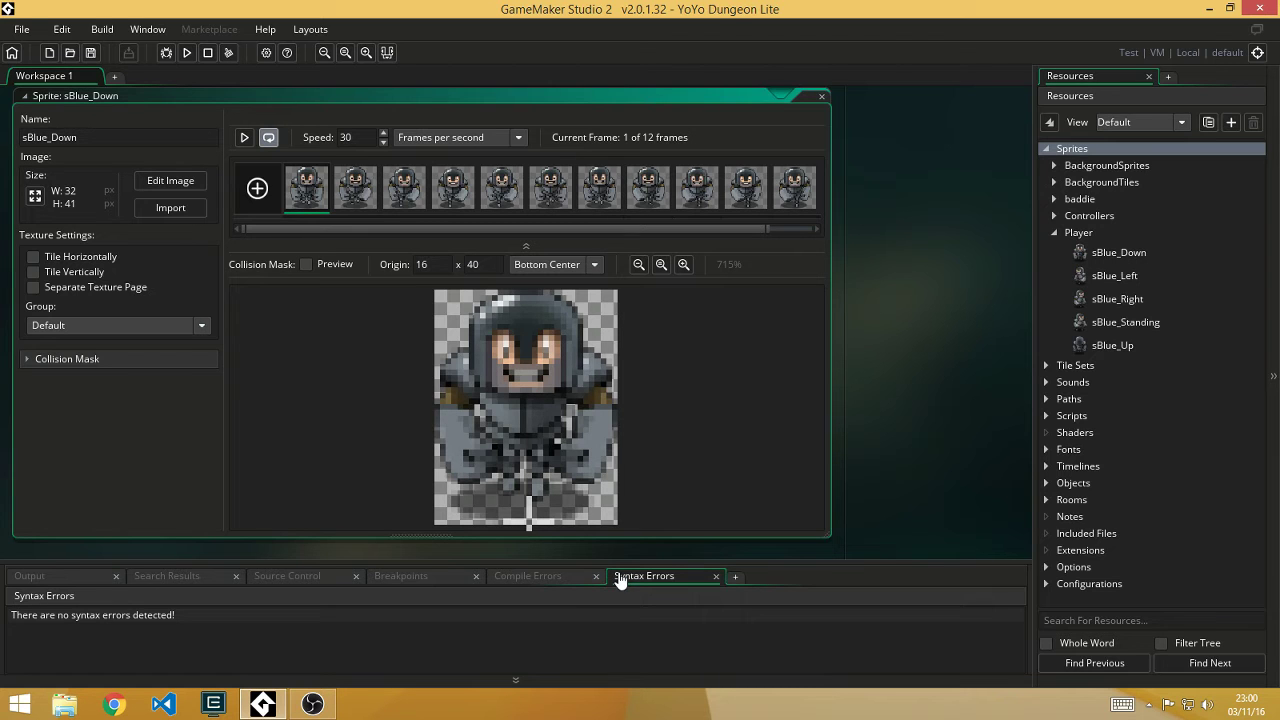
Step: Move the sBlue_Down editor up and left, then collapse it to a strip
middle_click_drag(811, 466, 760, 370)
scroll(760, 375, "down", 3, "ctrl")
scroll(760, 380, "up", 1, "ctrl")
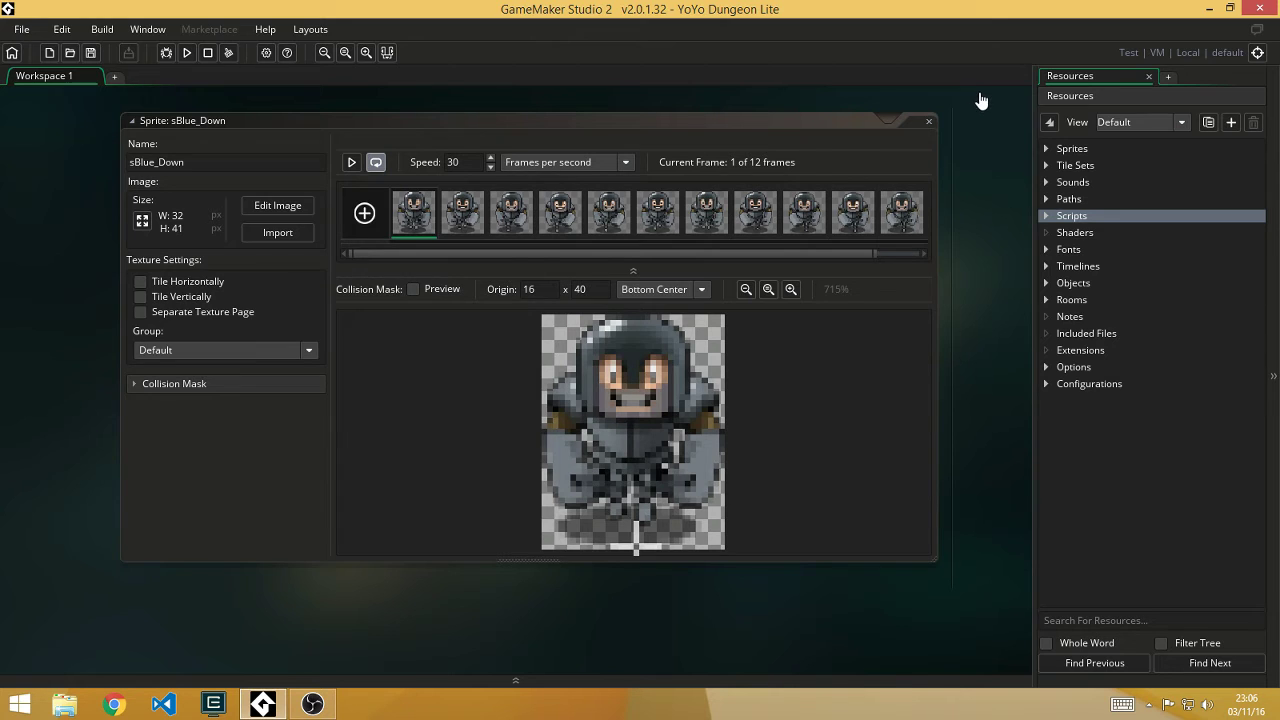
left_click_drag(926, 126, 1040, 205)
Step: Expand the Scripts and Map folders and open the MovePlayer script
left_click(1046, 216)
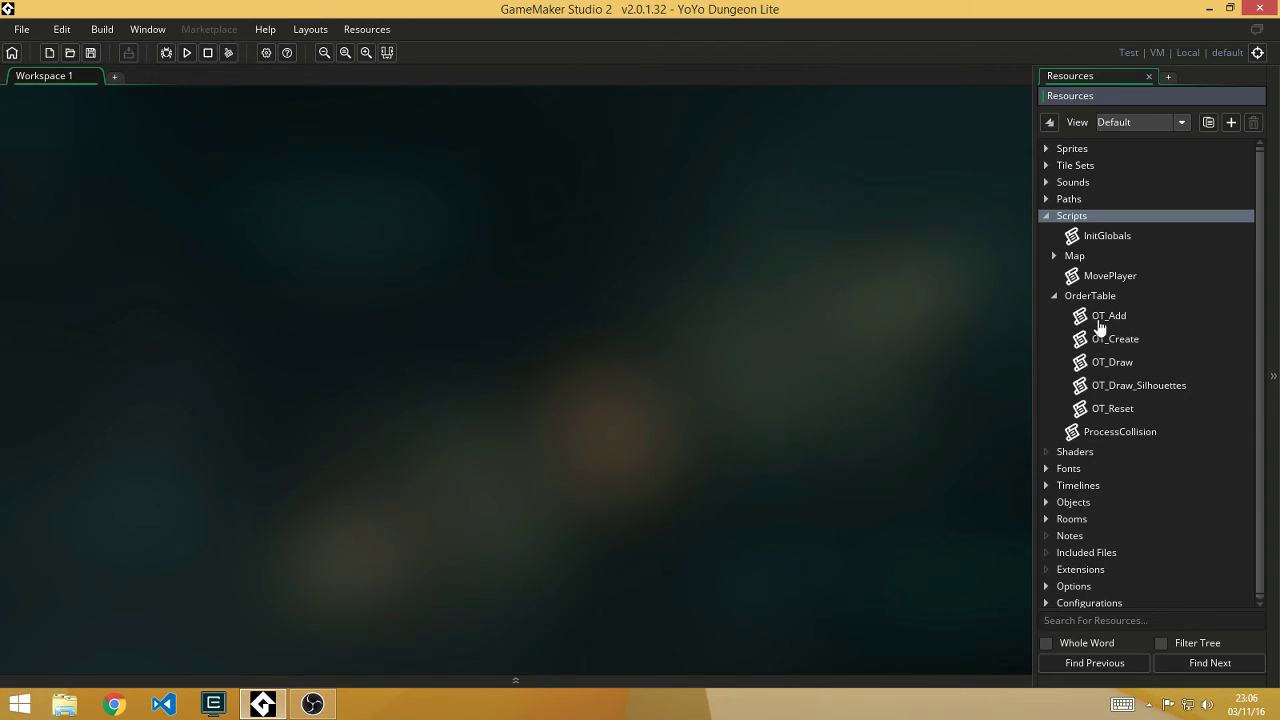
left_click(1053, 296)
left_click(1053, 256)
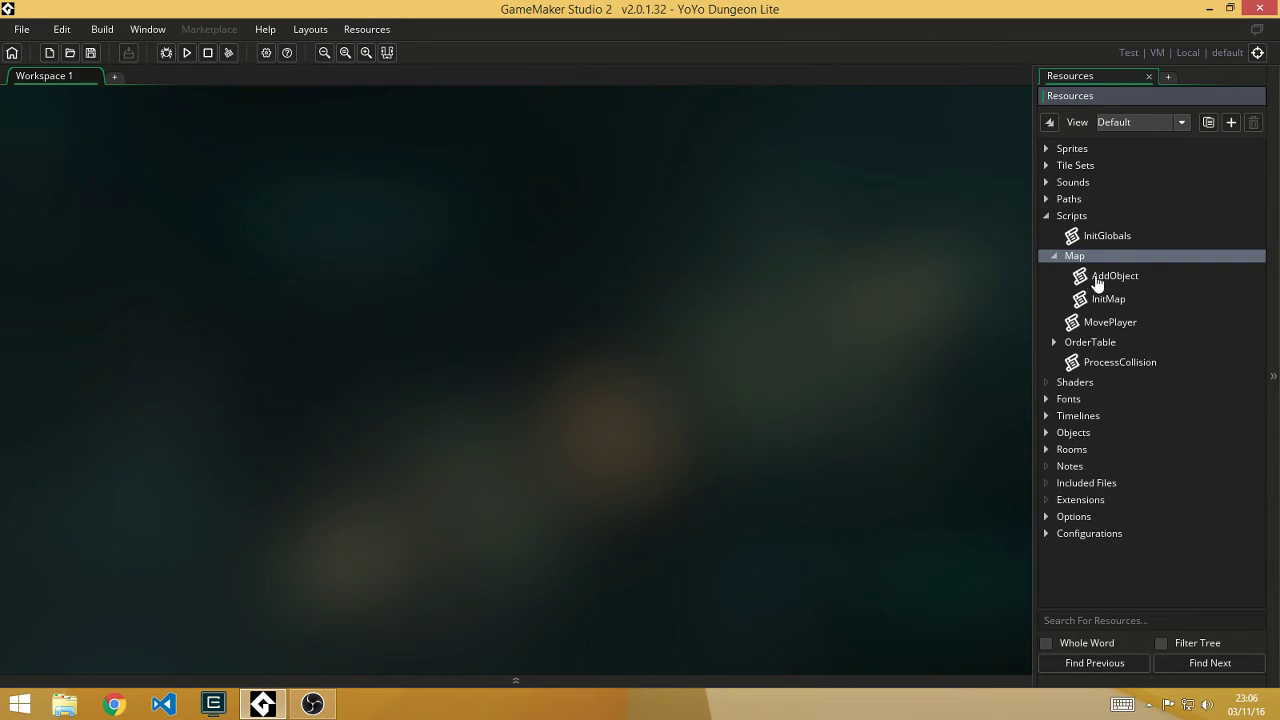
left_click(1055, 343)
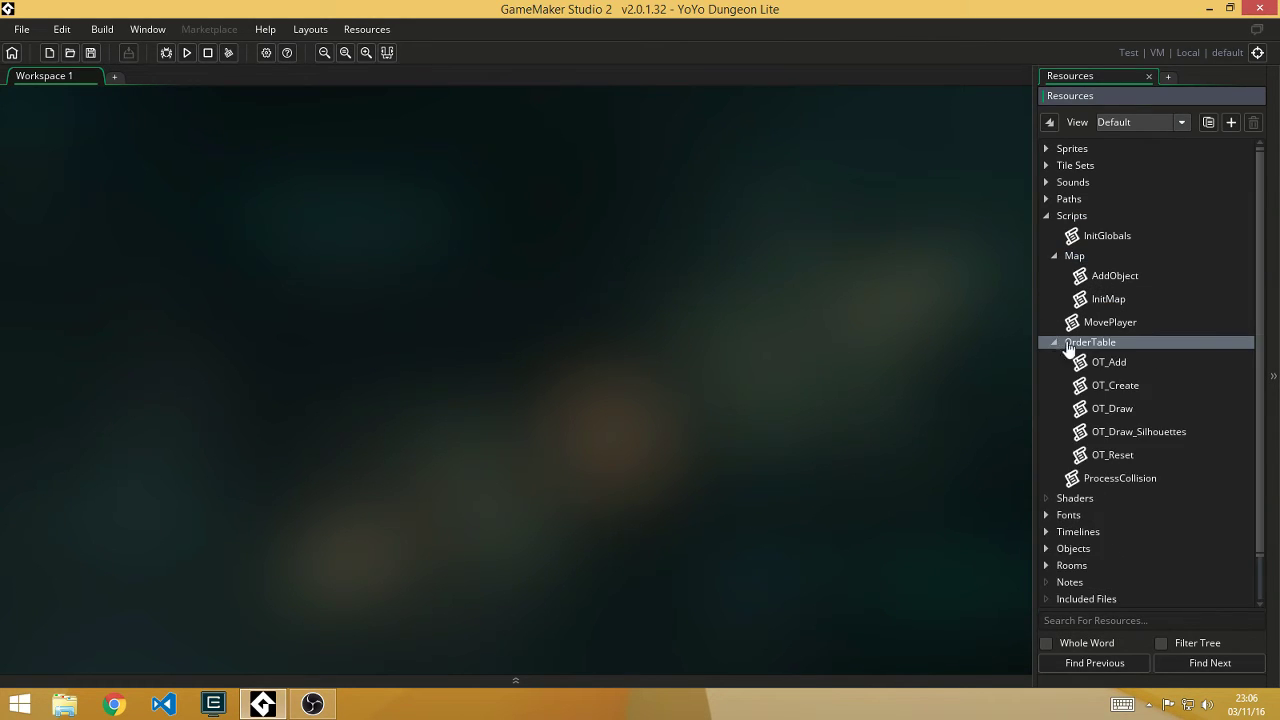
double_click(1105, 324)
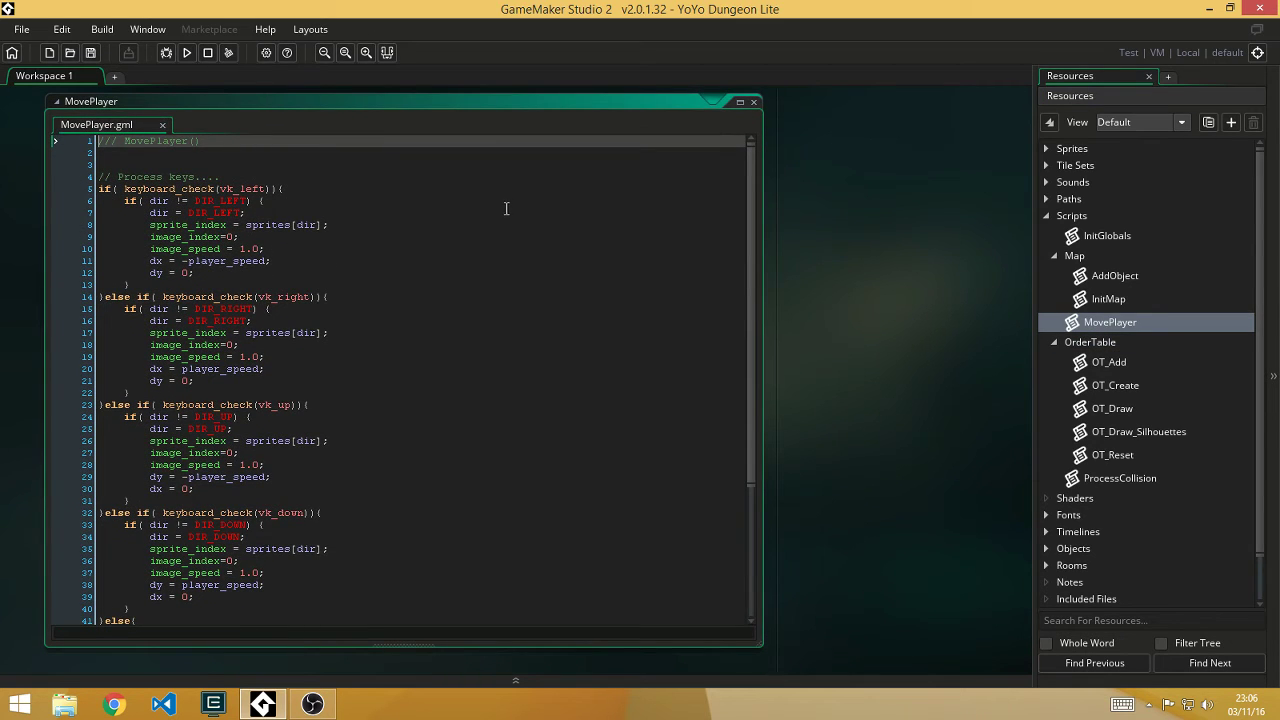
left_click(205, 148)
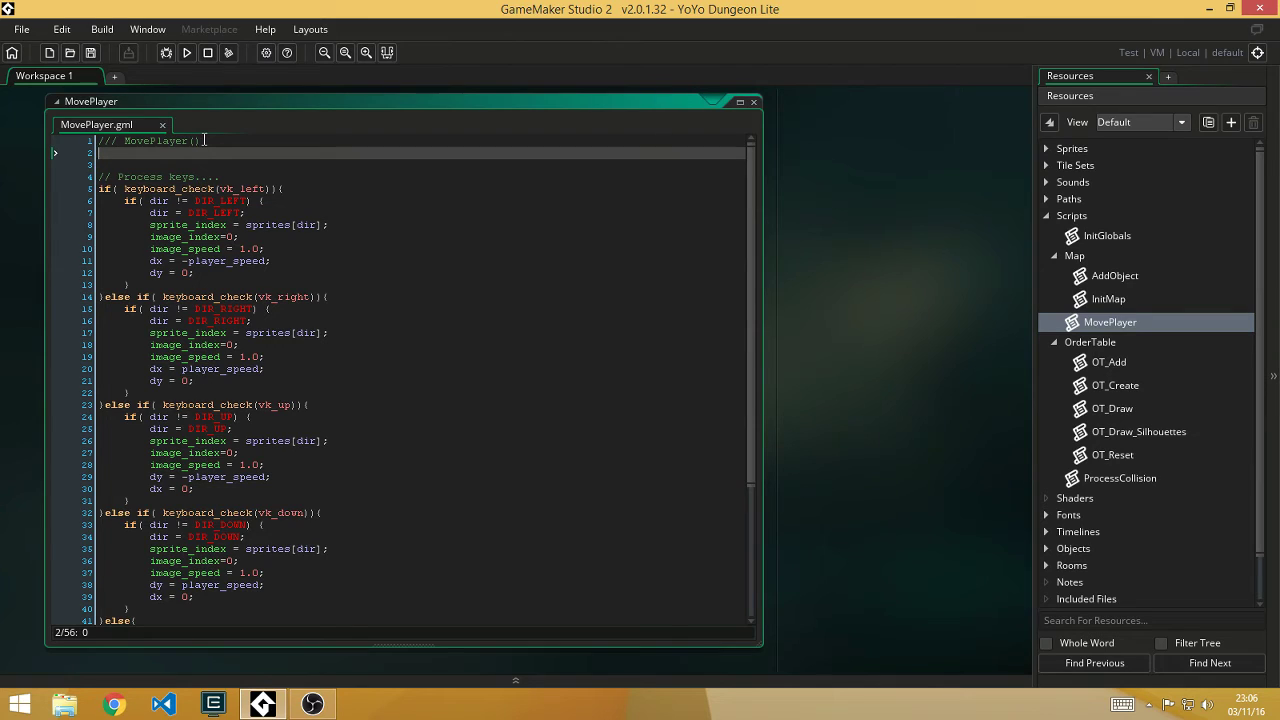
mouse_move(202, 140)
left_mouse_down()
mouse_move(143, 147)
mouse_move(206, 143)
left_mouse_up()
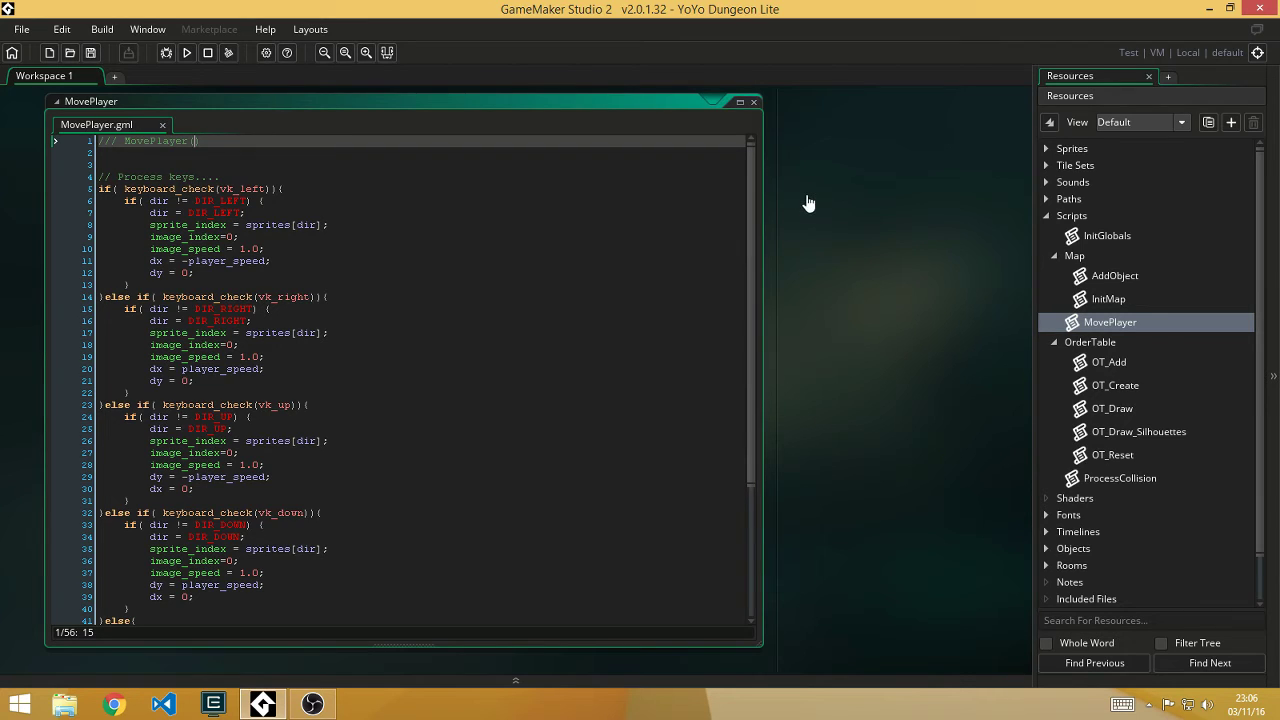
key("shift+Home")
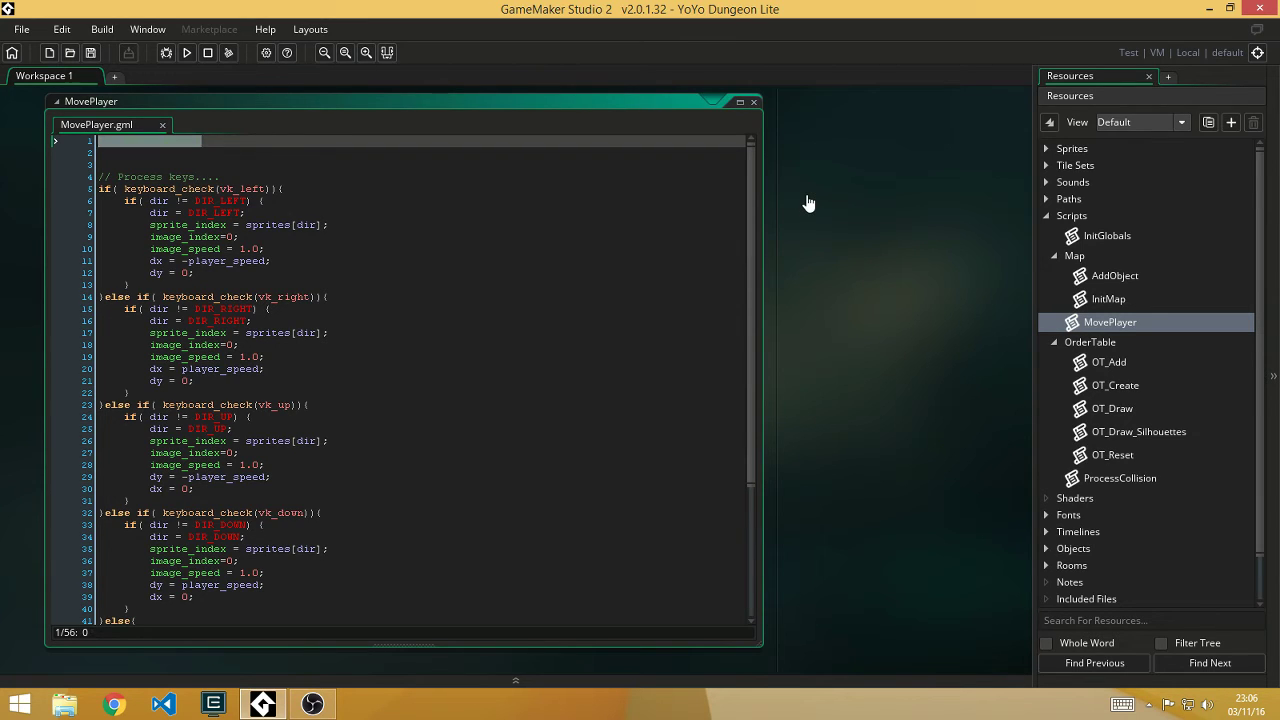
key("ctrl+shift+Right")
type("@")
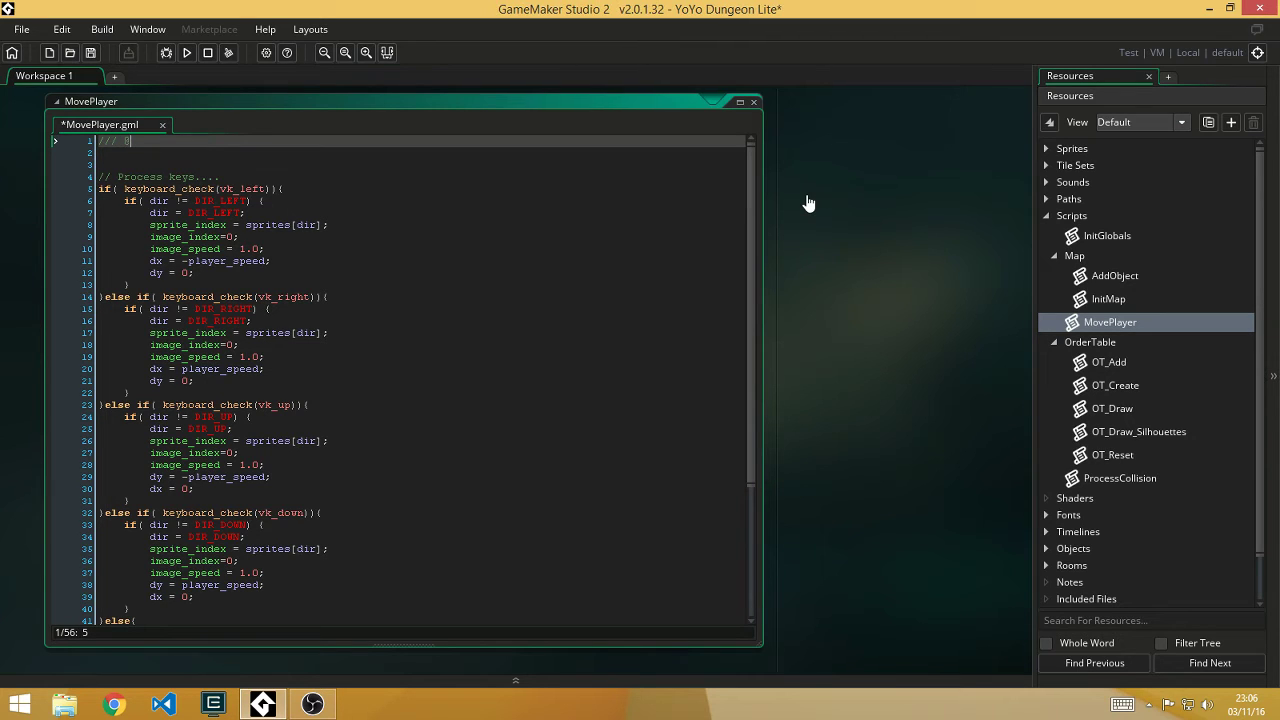
type("description")
type("Mover el jugador")
key("Return")
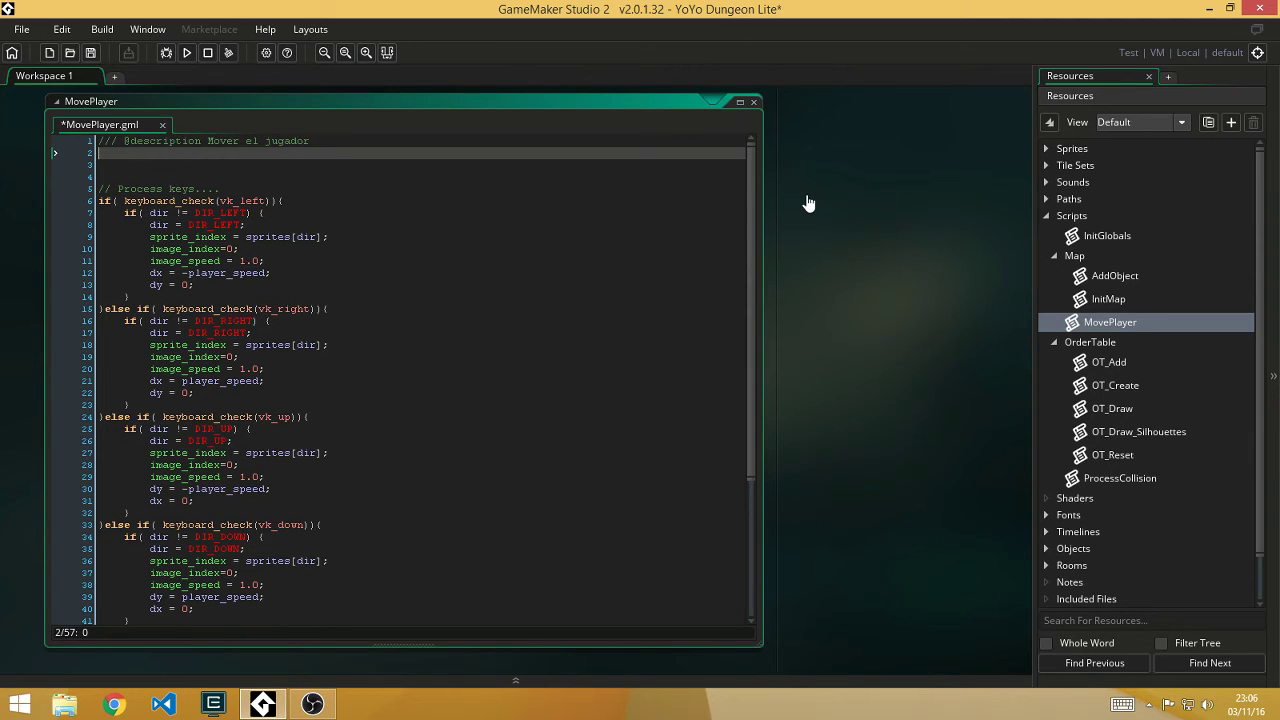
type("///")
type("@param")
type(" ()")
type("real")
type("movimientoX")
key("ctrl+d")
key("BackSpace")
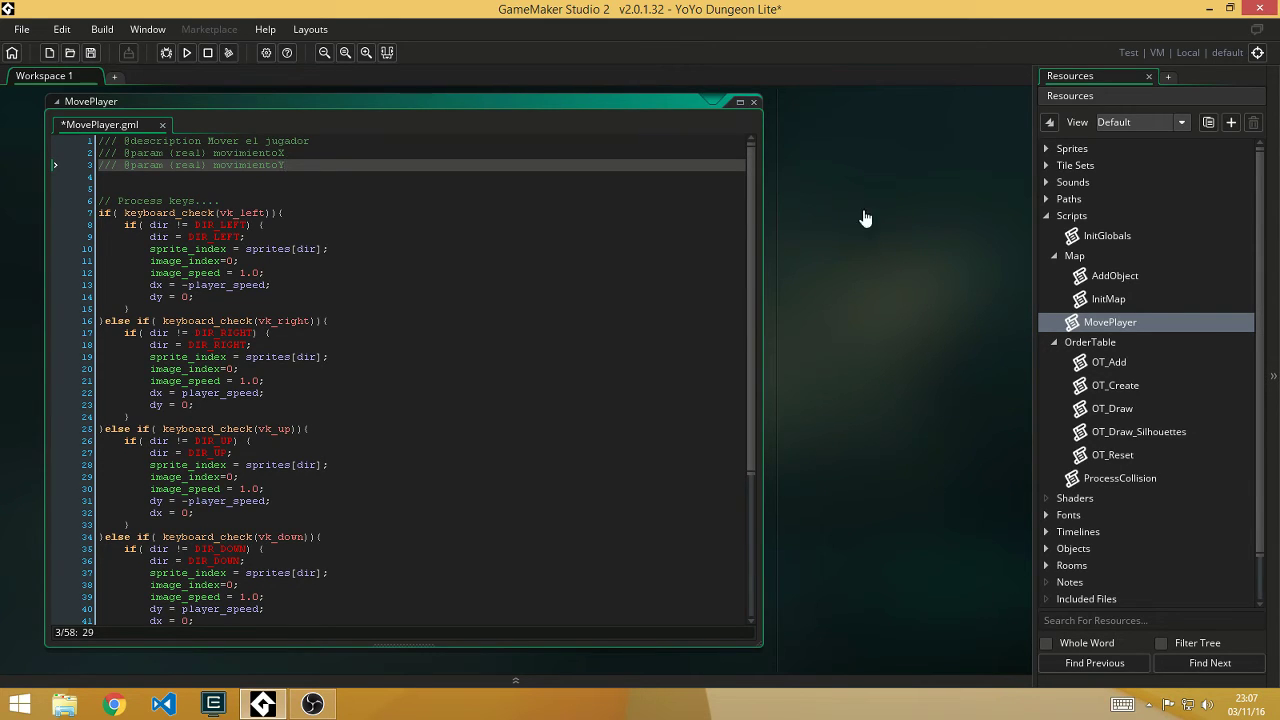
Step: Collapse and reopen the MovePlayer script, then close its editor
left_click(741, 102)
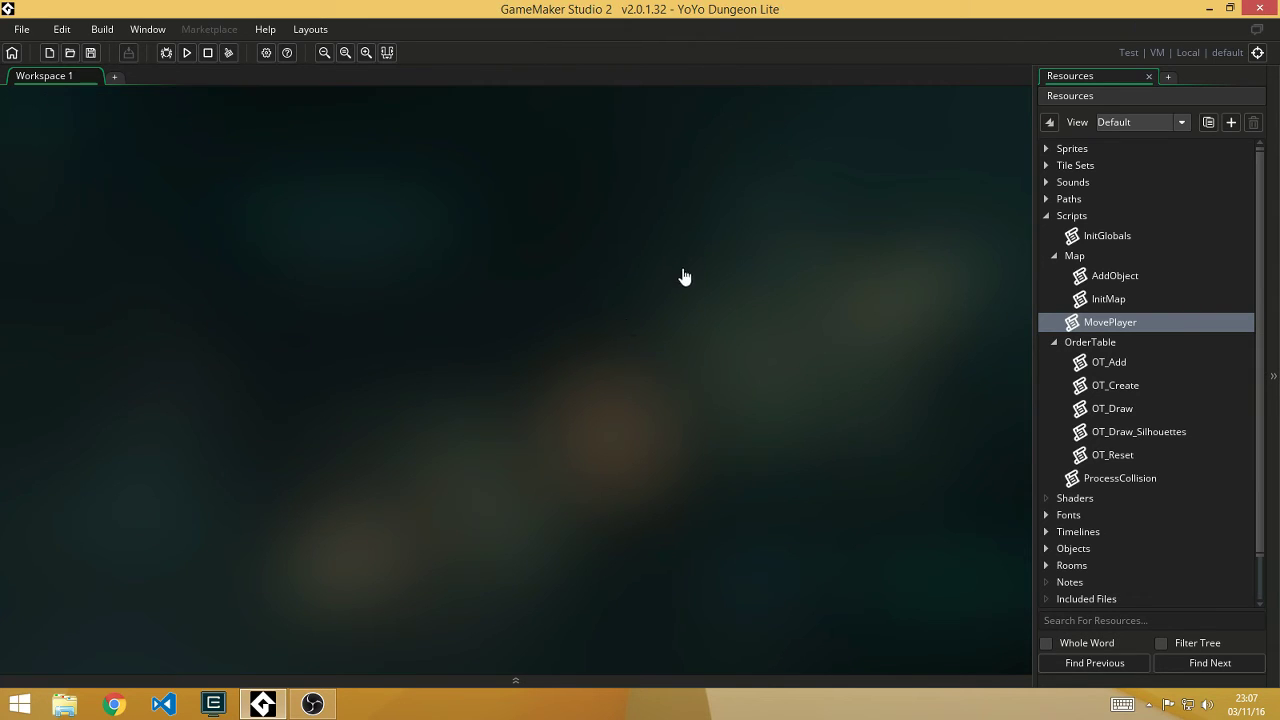
double_click(1131, 331)
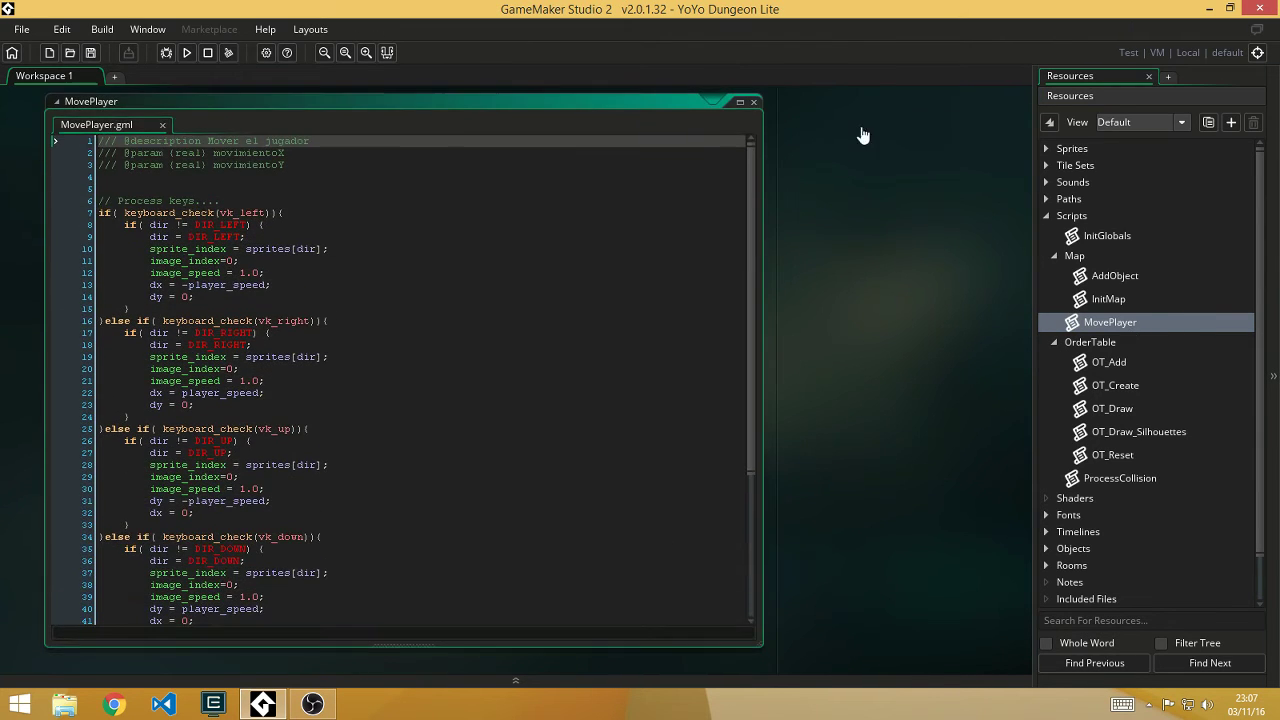
left_click(752, 102)
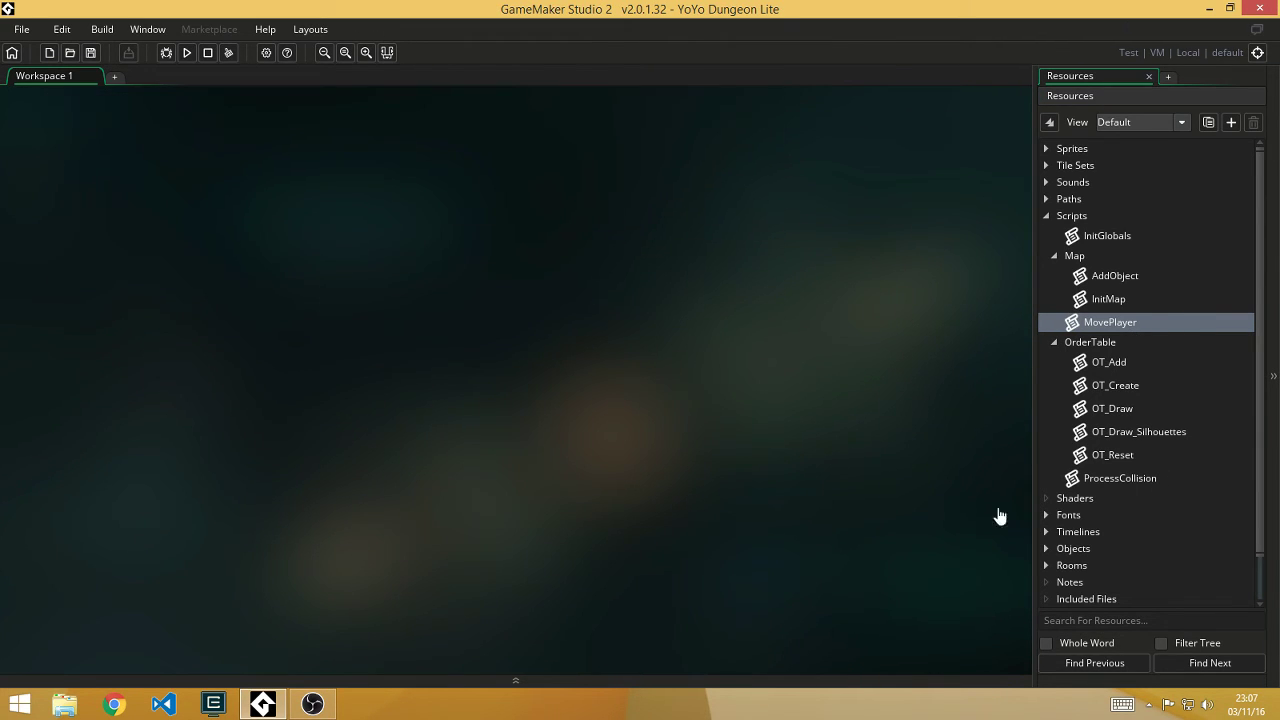
double_click(1128, 324)
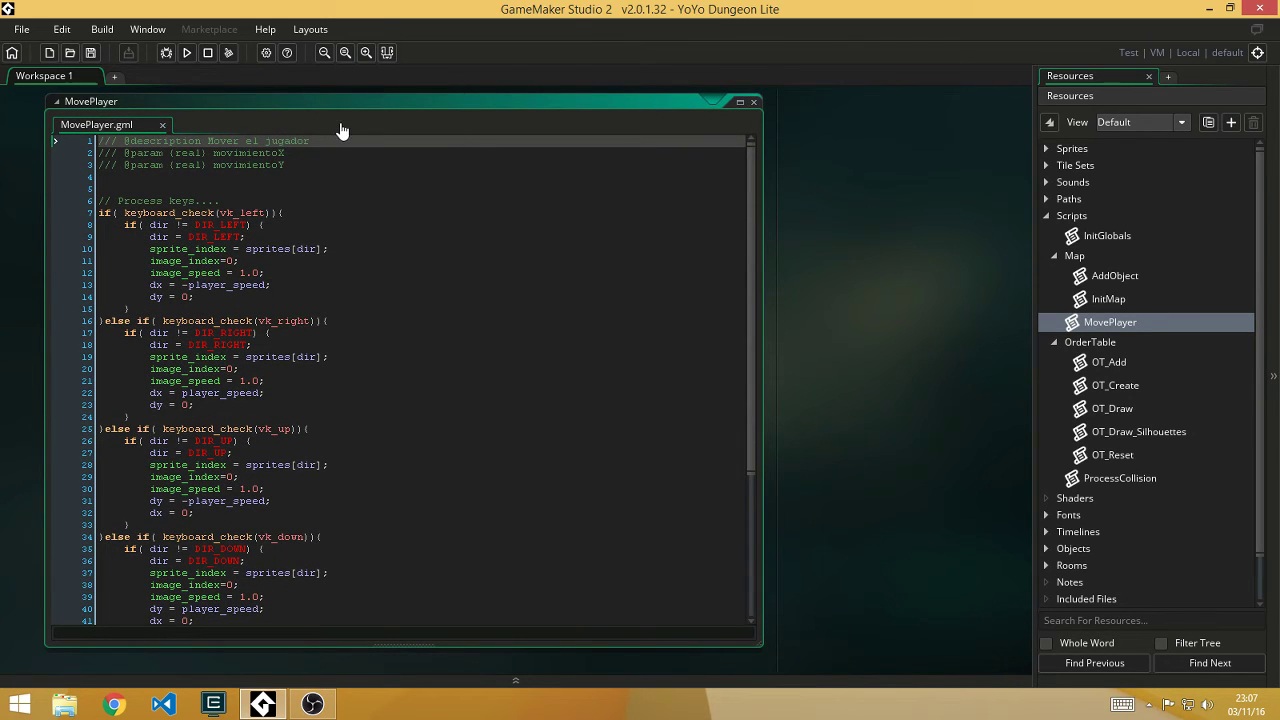
left_click(753, 102)
Step: Expand the Objects folder and open oBaddie's Draw event code
scroll(1077, 530, "down", 1)
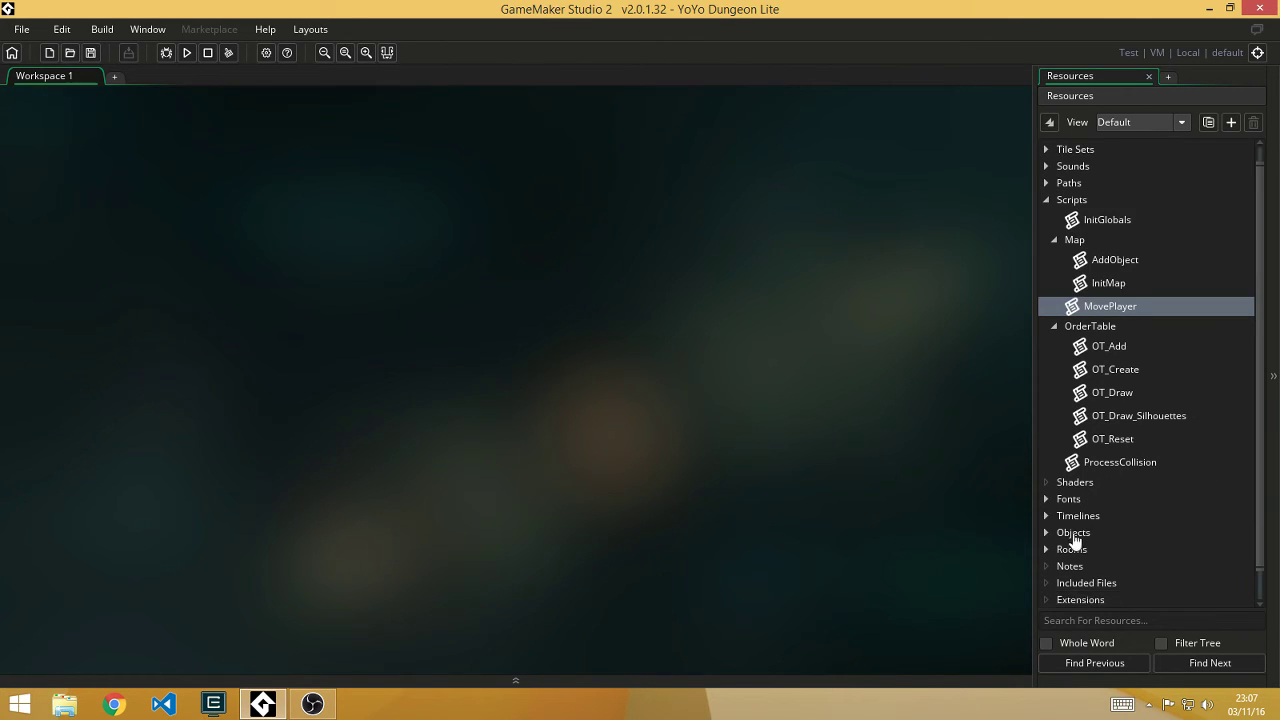
left_click(1068, 534)
left_click(1047, 534)
scroll(1047, 537, "down", 3)
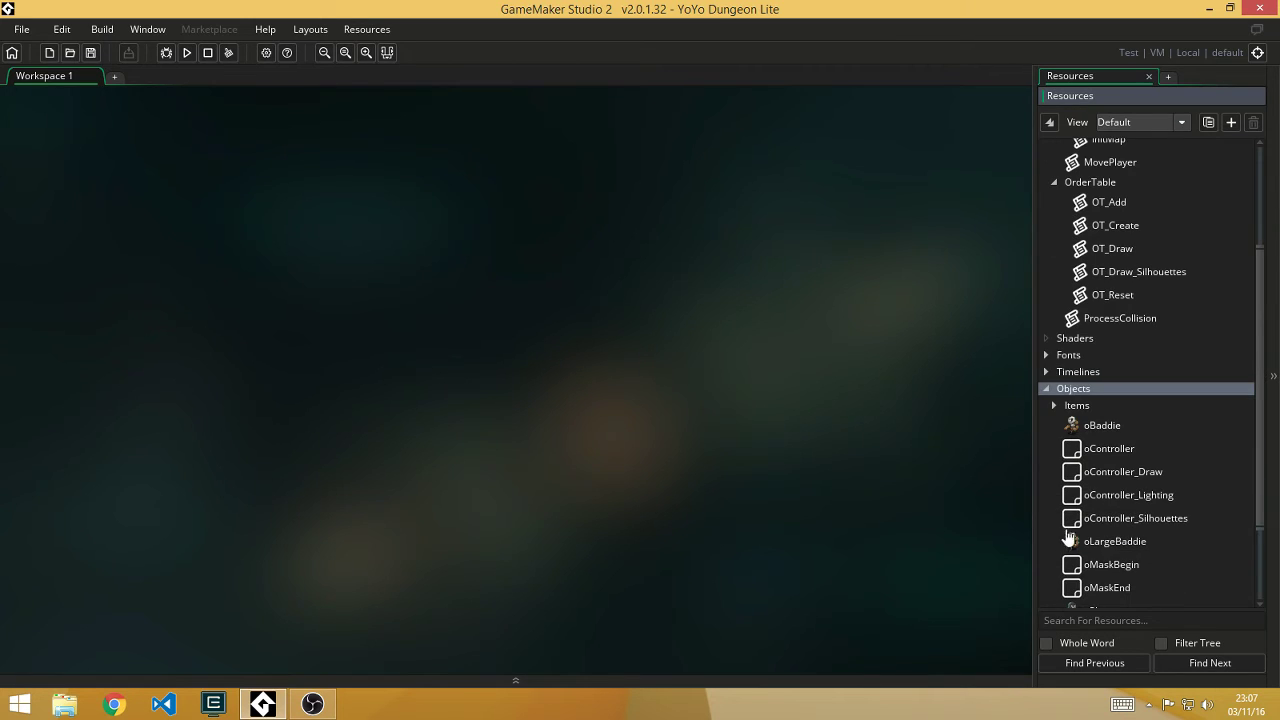
left_click(1106, 430)
double_click(1107, 430)
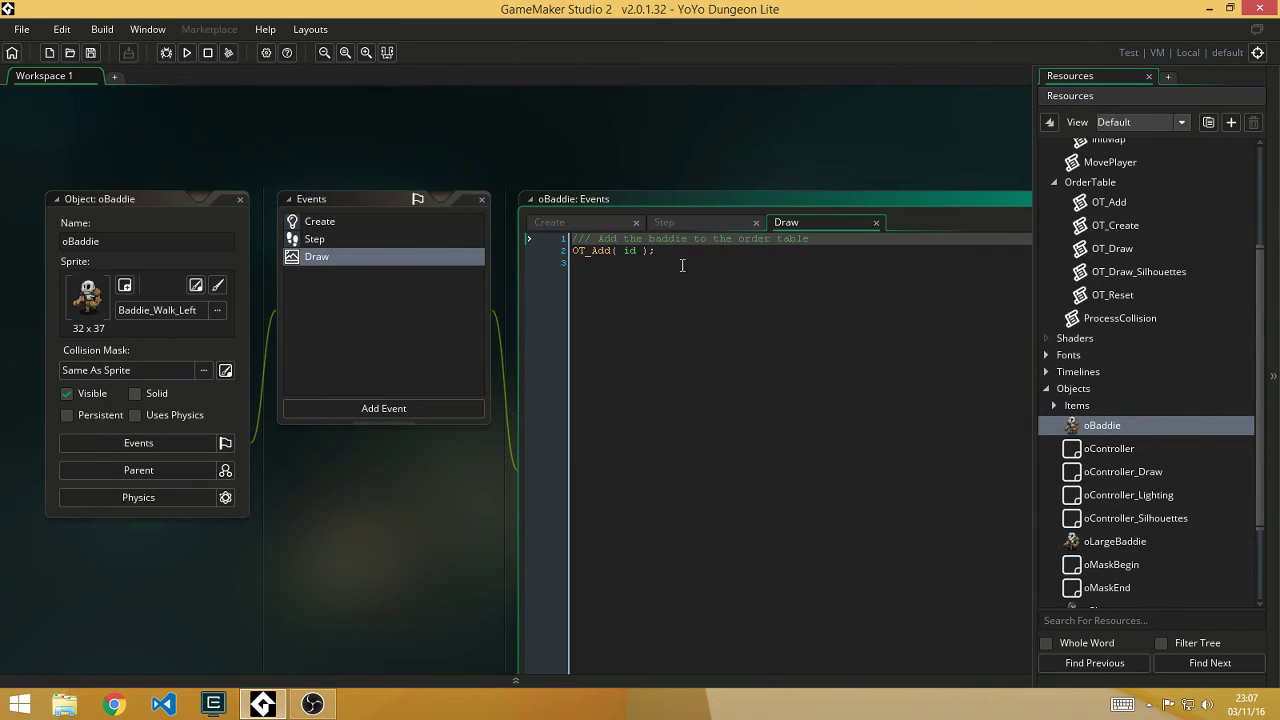
Step: Type 'Move' to view autocomplete suggestions, delete it, and close the oBaddie editors
left_click(840, 265)
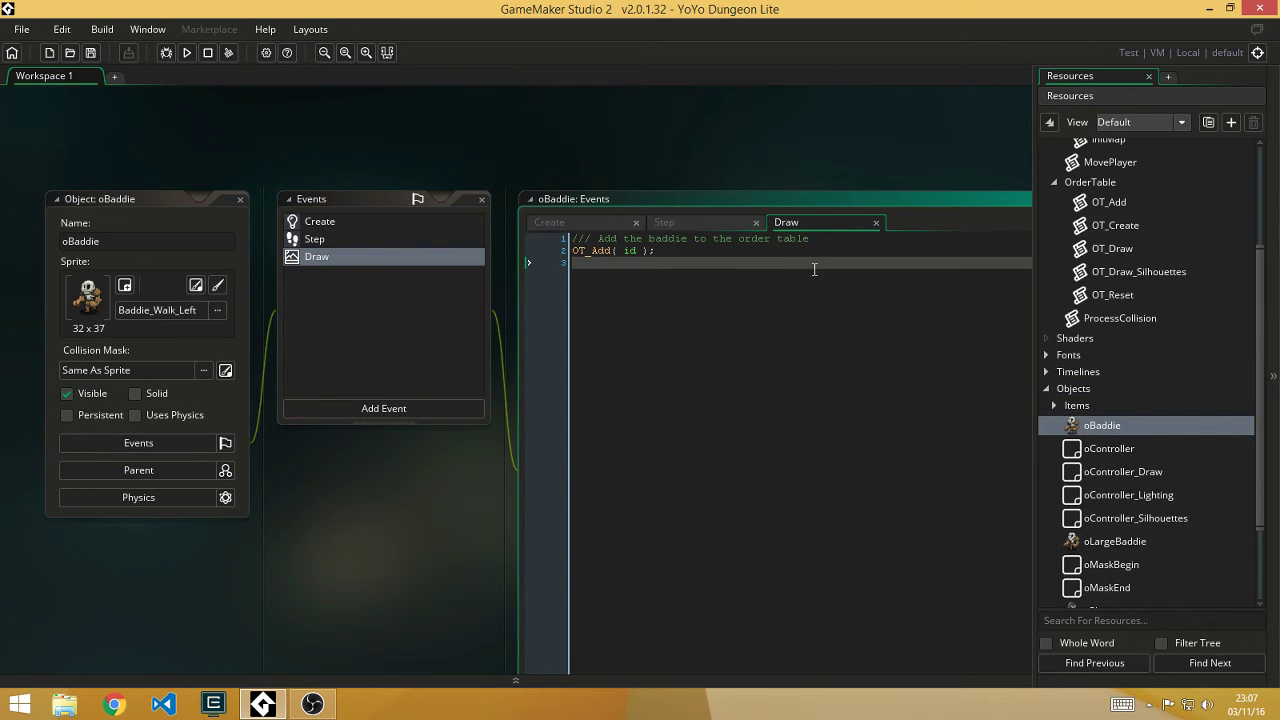
key("Return")
type("Move")
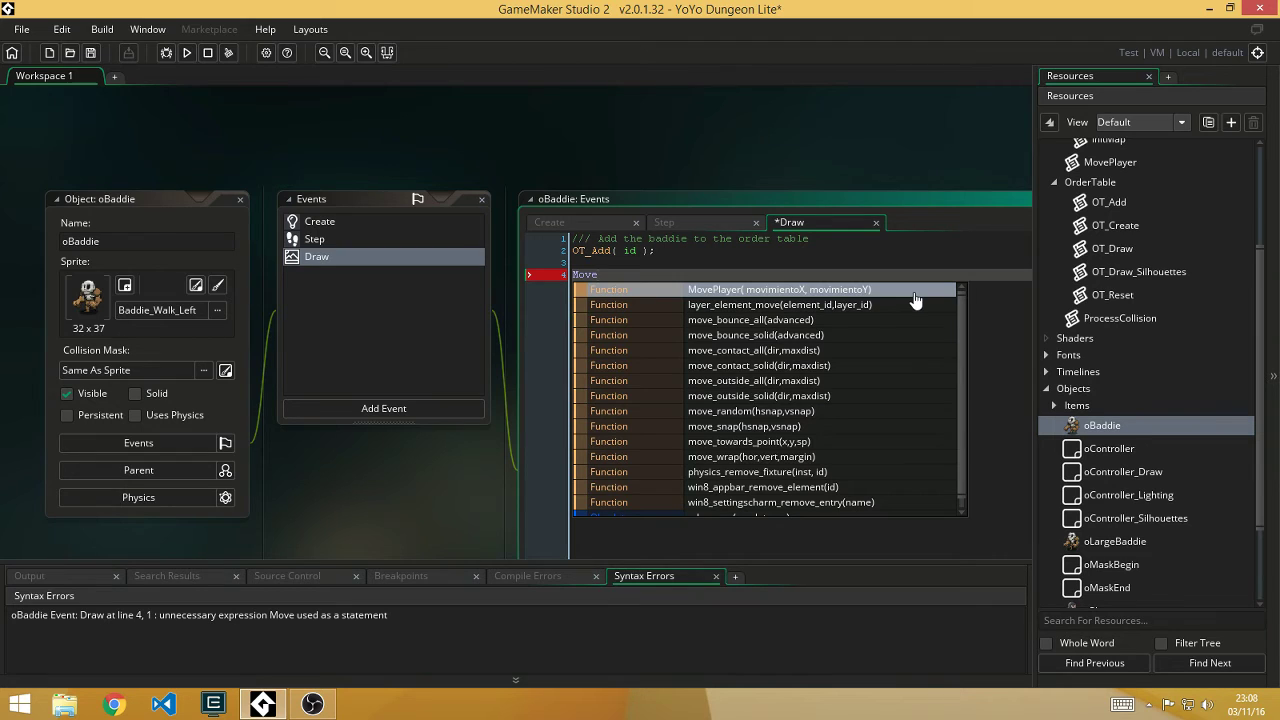
left_click(808, 265)
double_click(826, 272)
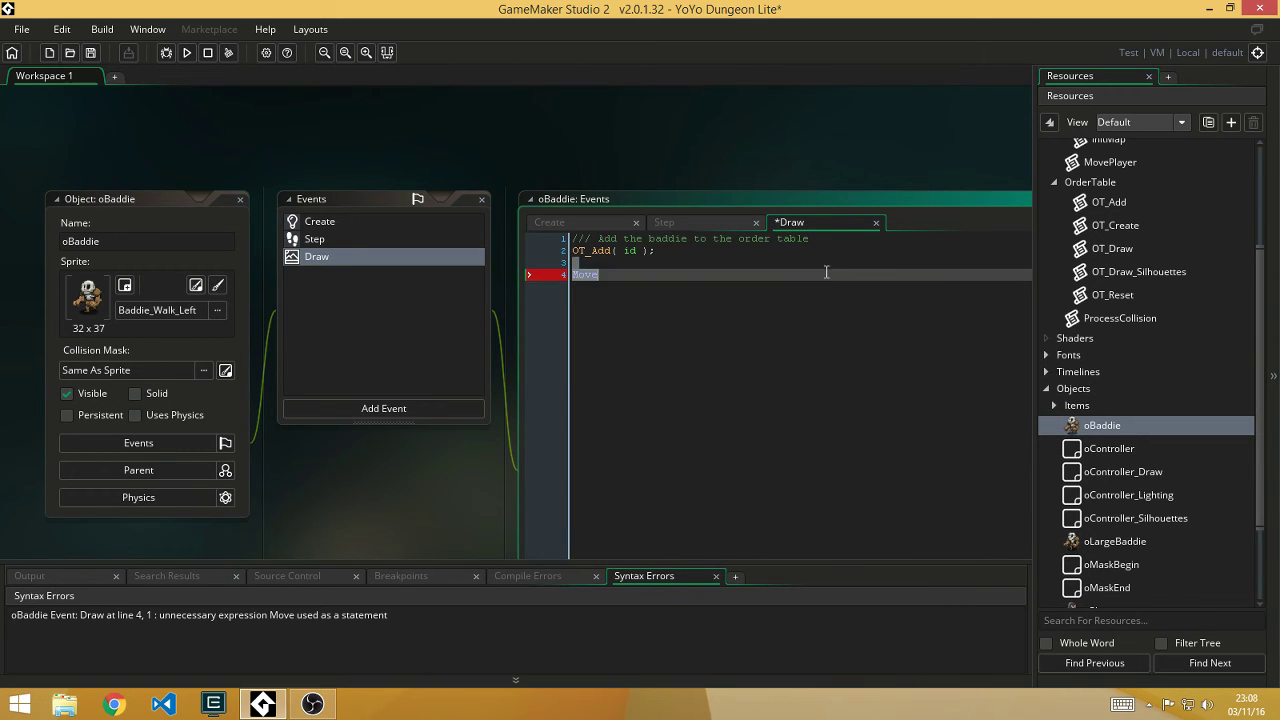
key("BackSpace")
key("BackSpace")
key("BackSpace")
left_click(238, 204)
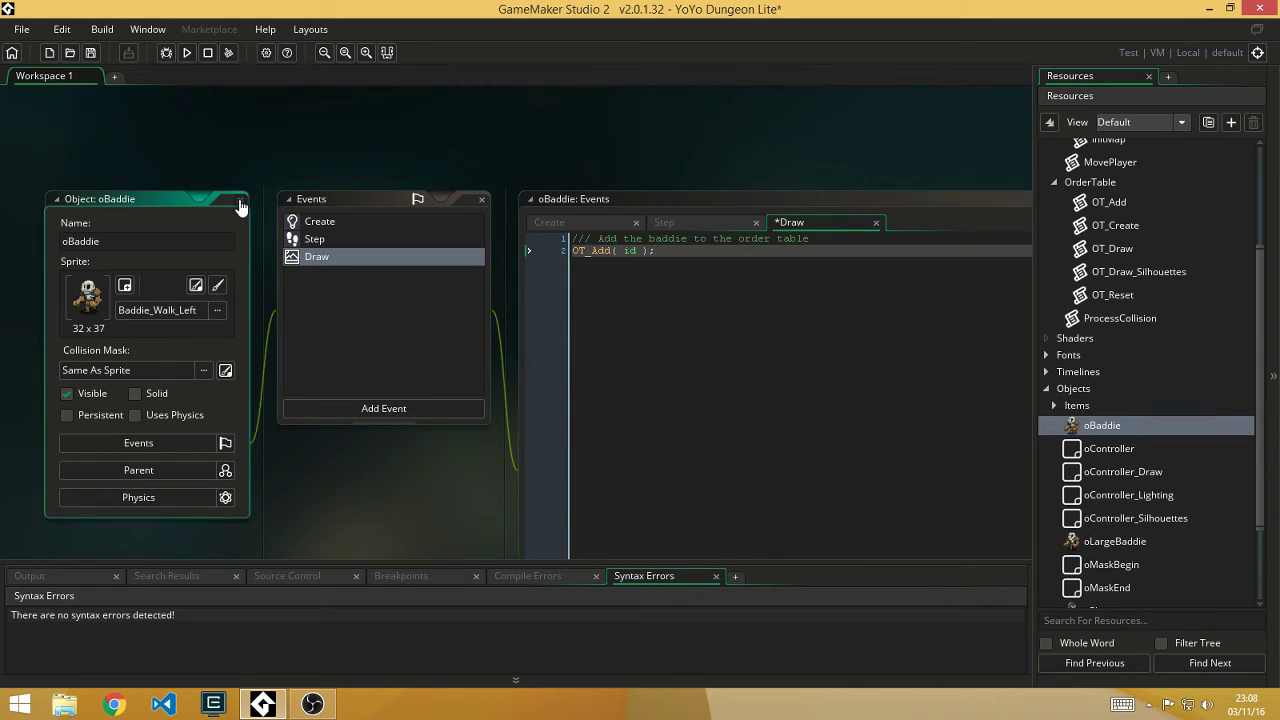
left_click(240, 204)
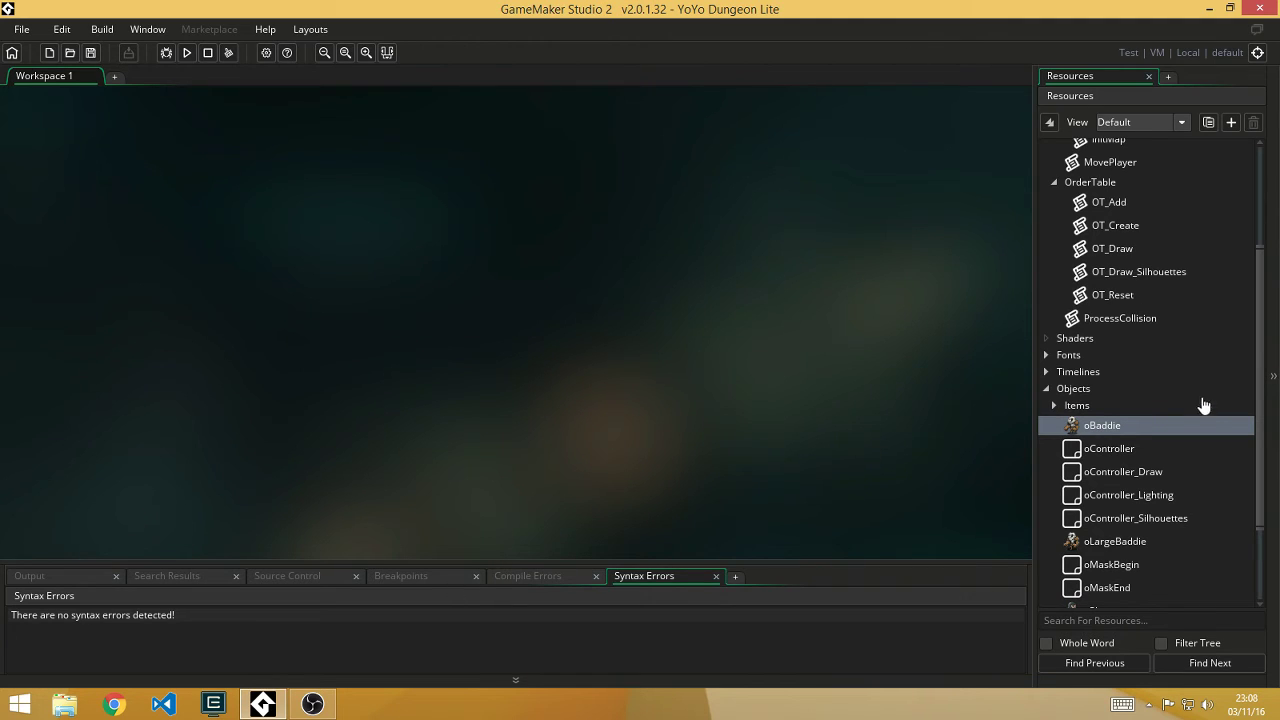
Step: Collapse Scripts and Objects, expand Rooms, and open the Dungeon room
left_click_drag(1263, 282, 1263, 150)
left_click(1046, 215)
left_click(1046, 283)
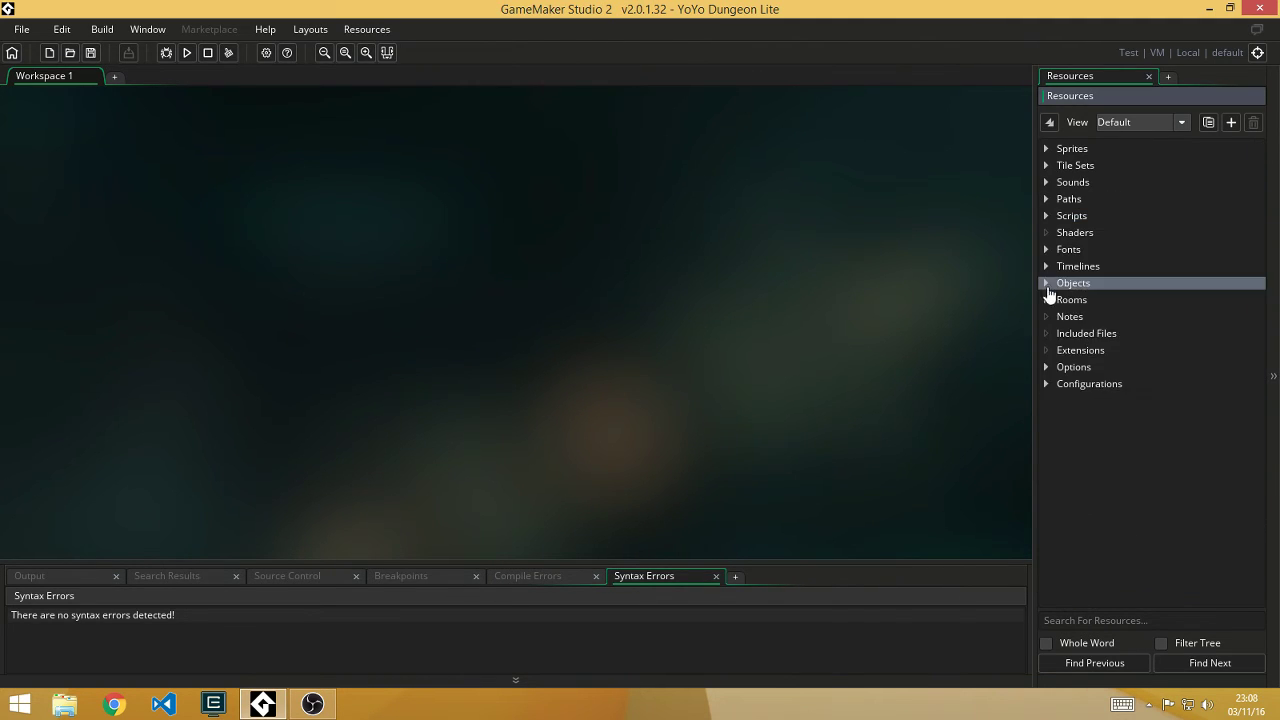
left_click(1046, 300)
left_click(1106, 322)
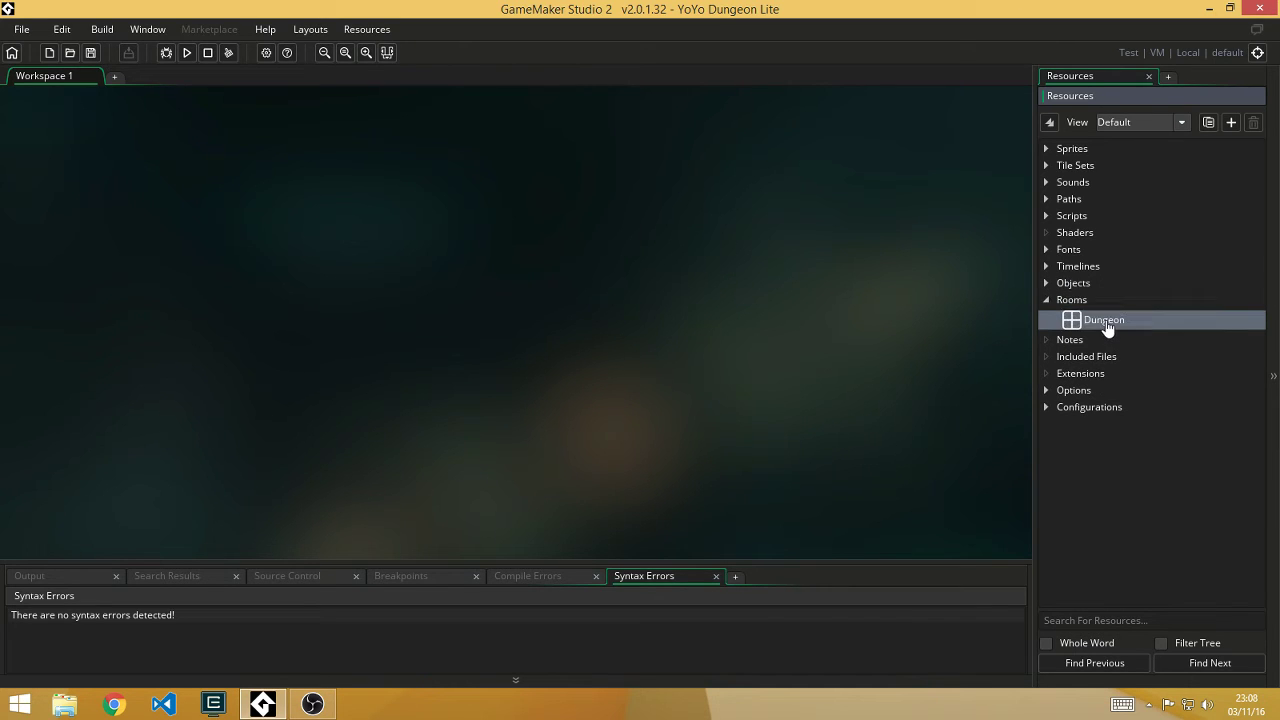
double_click(1077, 320)
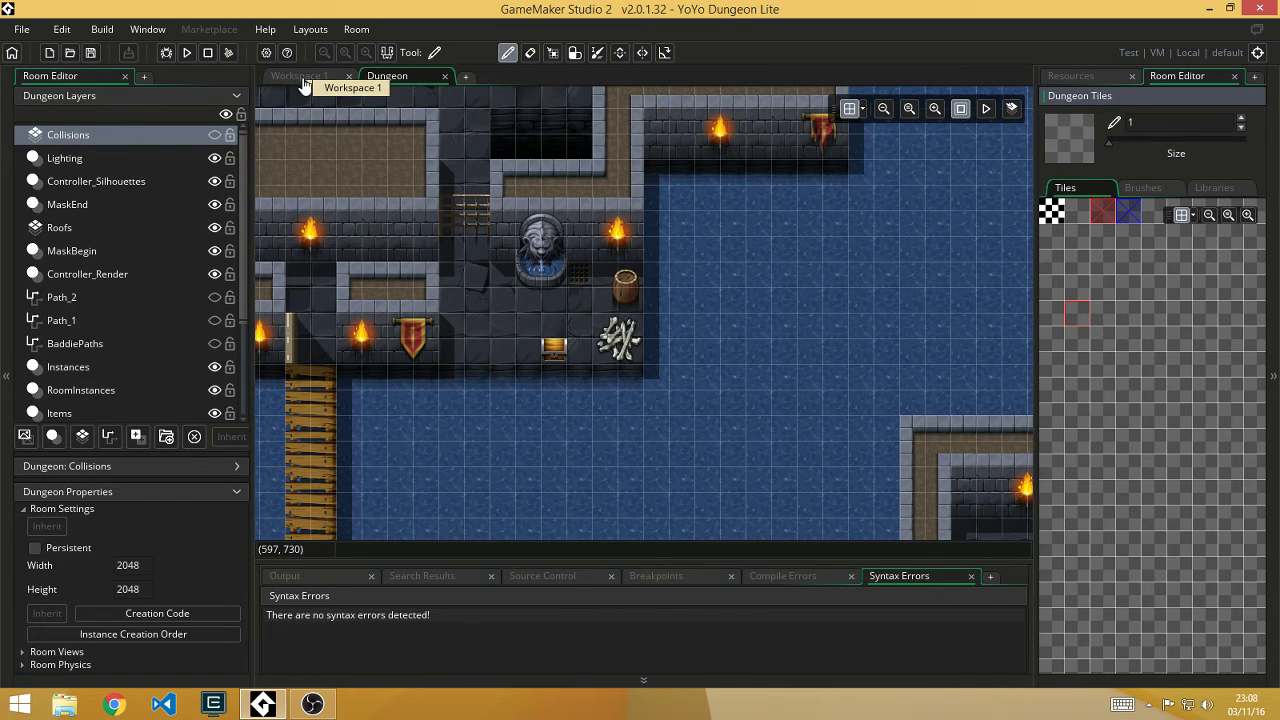
Step: Re-dock the Dungeon room editor as a tab beside Workspace 1
left_click_drag(392, 77, 500, 352)
left_click_drag(508, 352, 357, 34)
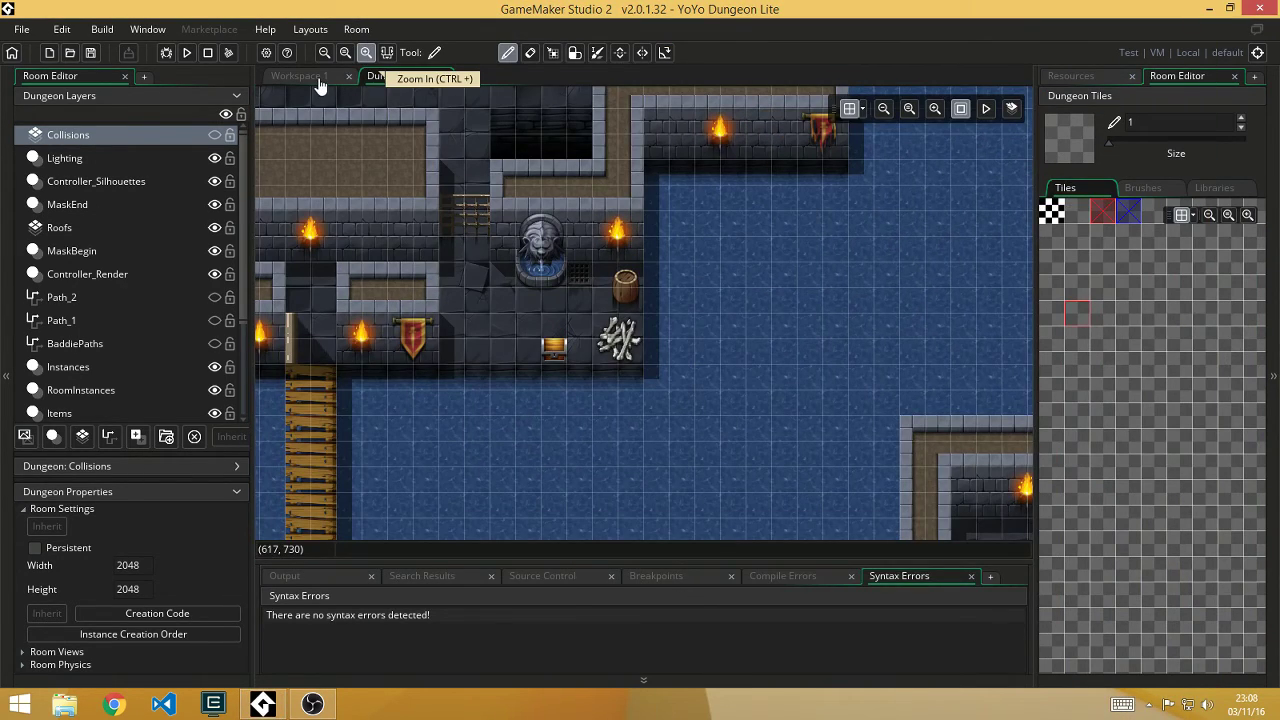
left_click(316, 79)
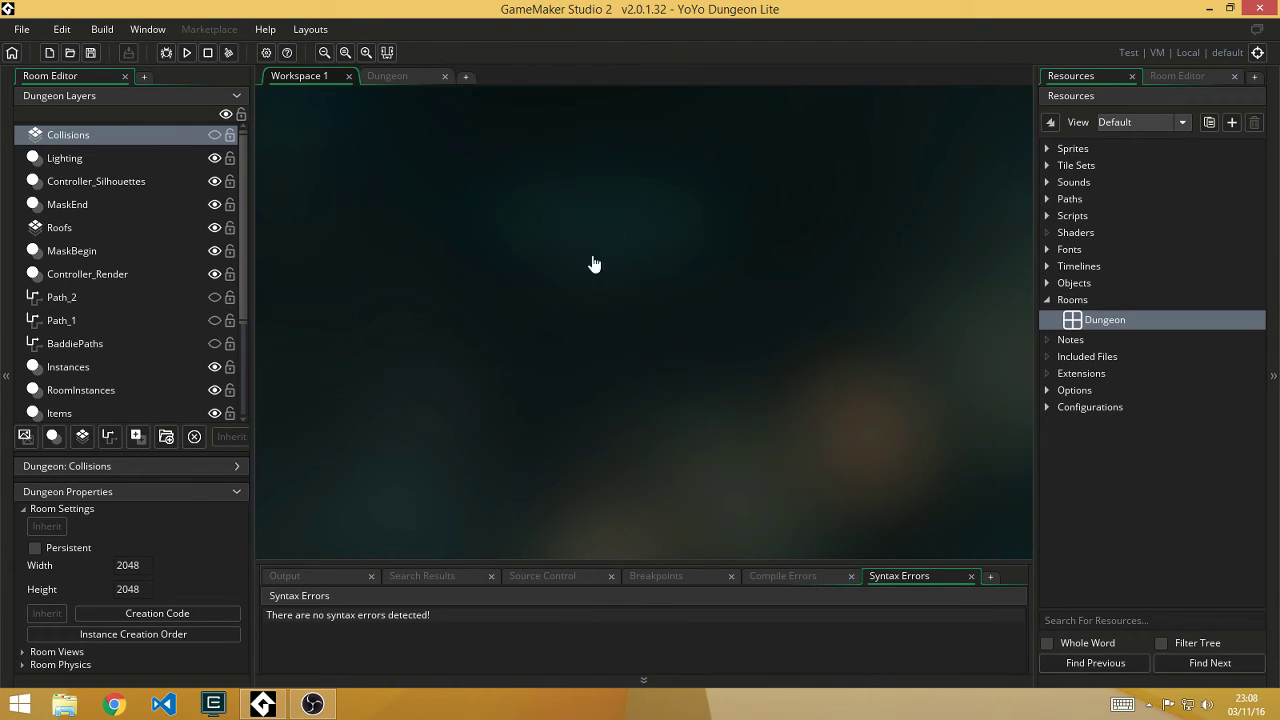
left_click(380, 80)
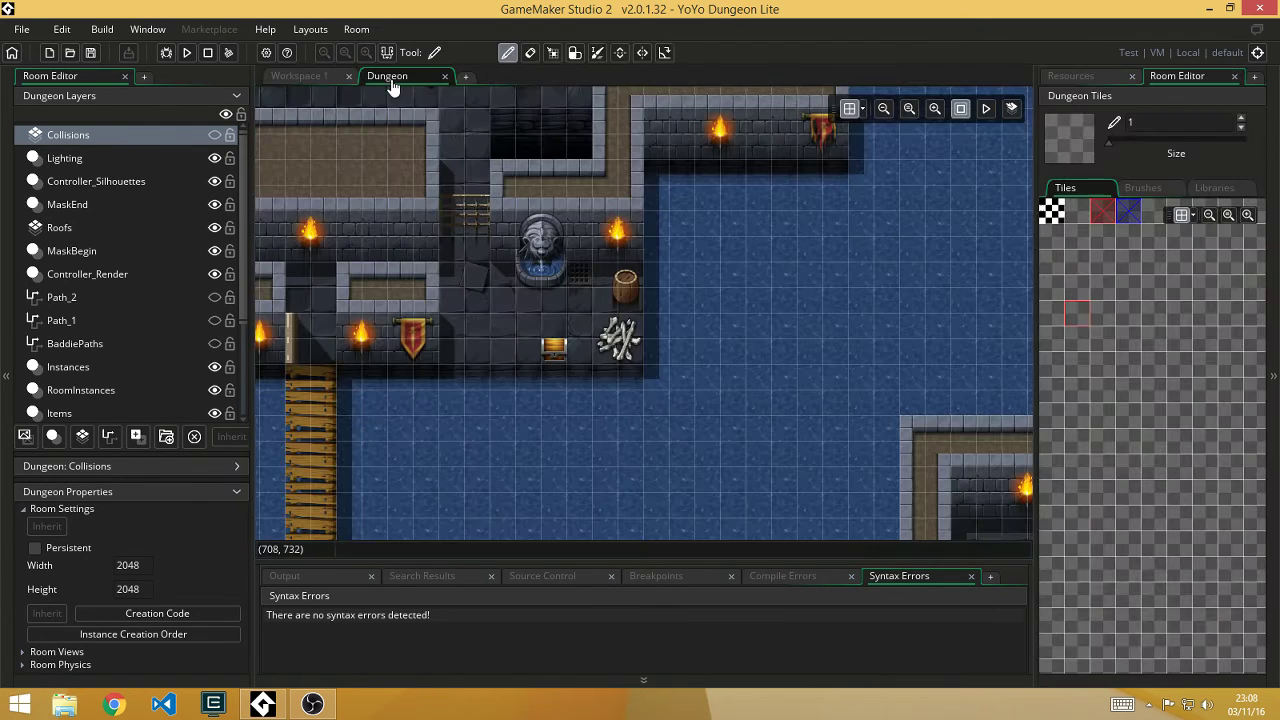
Step: Hide the side panels and play, then pause, the Dungeon room's animations
left_click(389, 55)
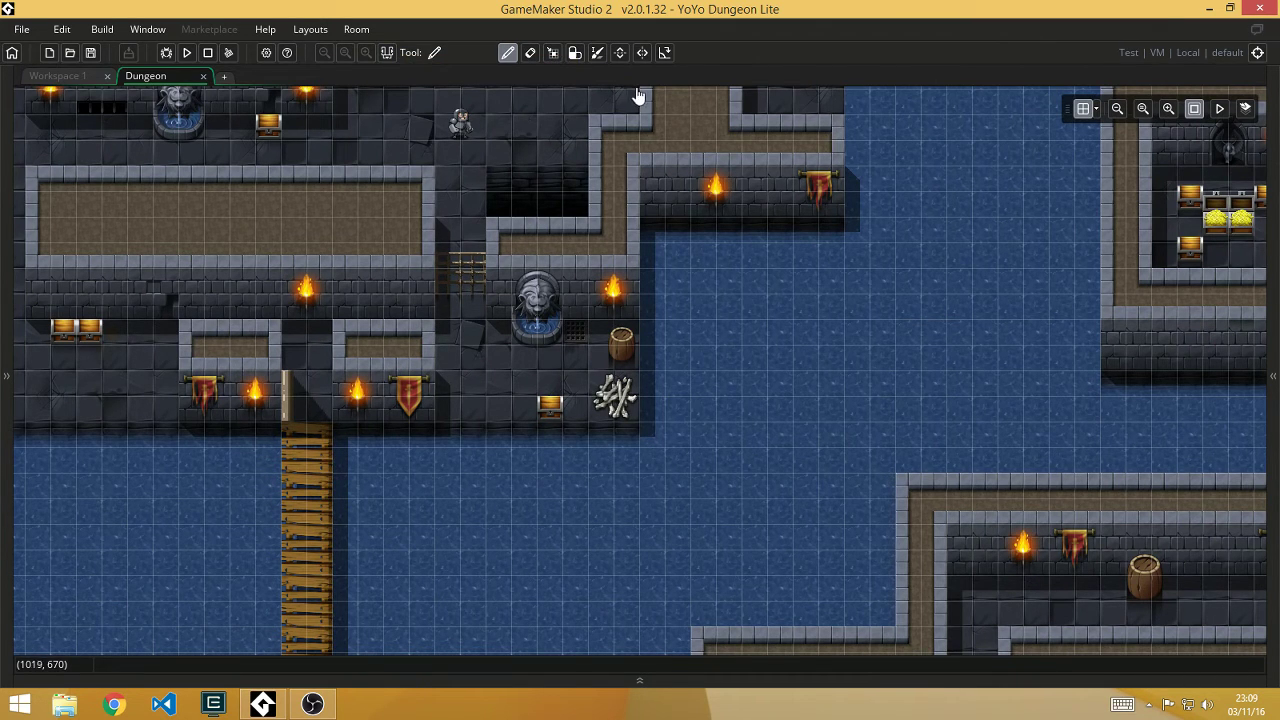
left_click(1220, 108)
left_click(1217, 109)
Step: Toggle the grid, zoom out and back in, then restore the panels and resource tree
left_click(1082, 110)
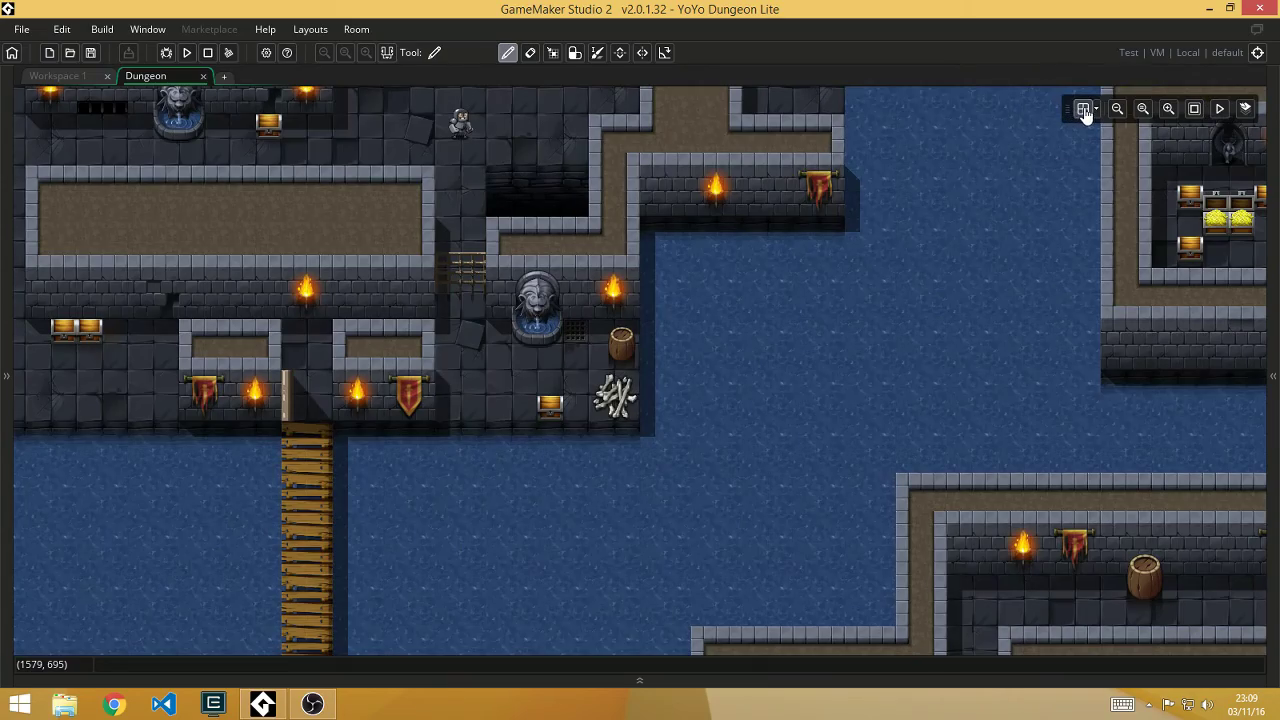
left_click(1086, 112)
left_click(1117, 109)
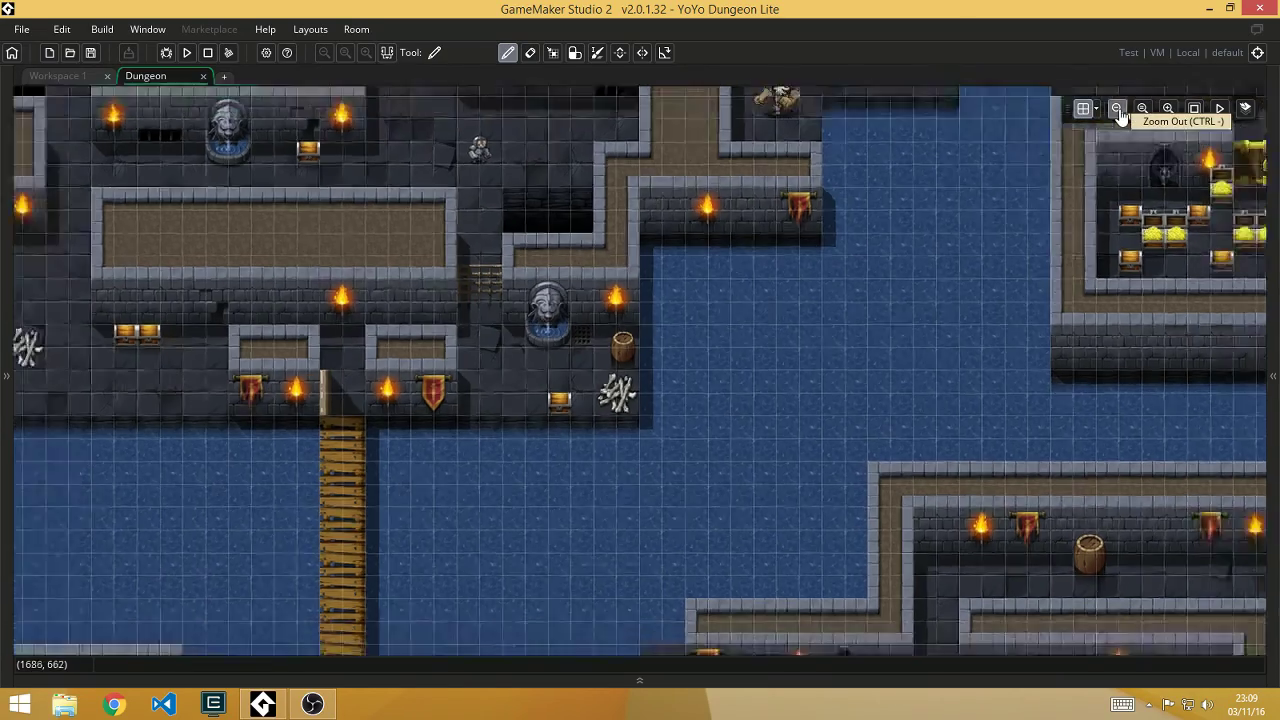
scroll(600, 266, "down", 3, "ctrl")
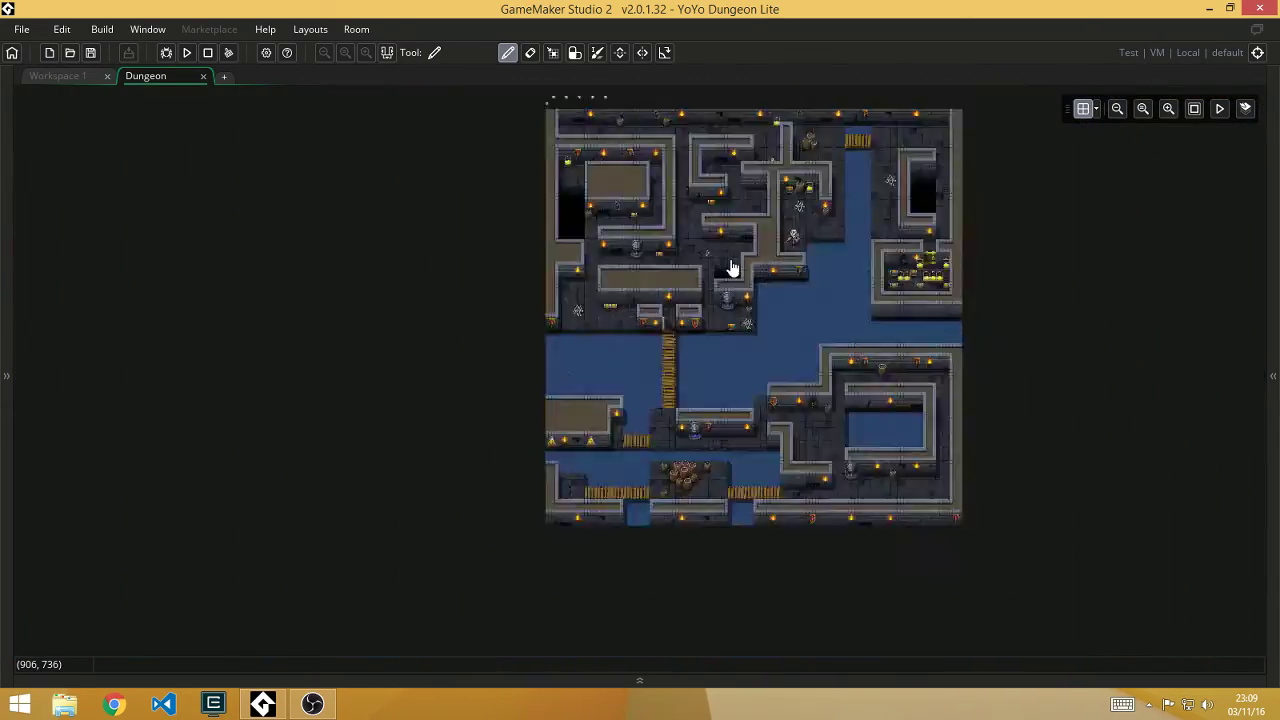
scroll(732, 268, "up", 4, "ctrl")
scroll(651, 263, "up", 2, "ctrl")
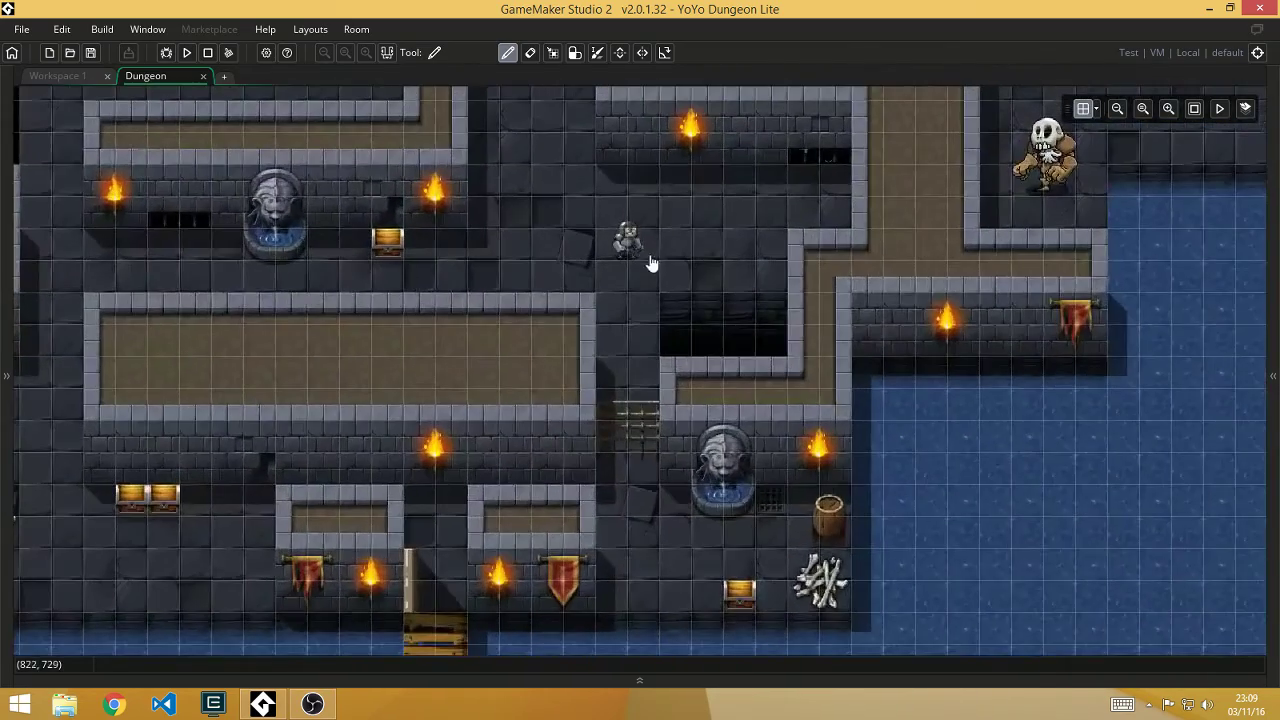
scroll(700, 377, "up", 2, "ctrl")
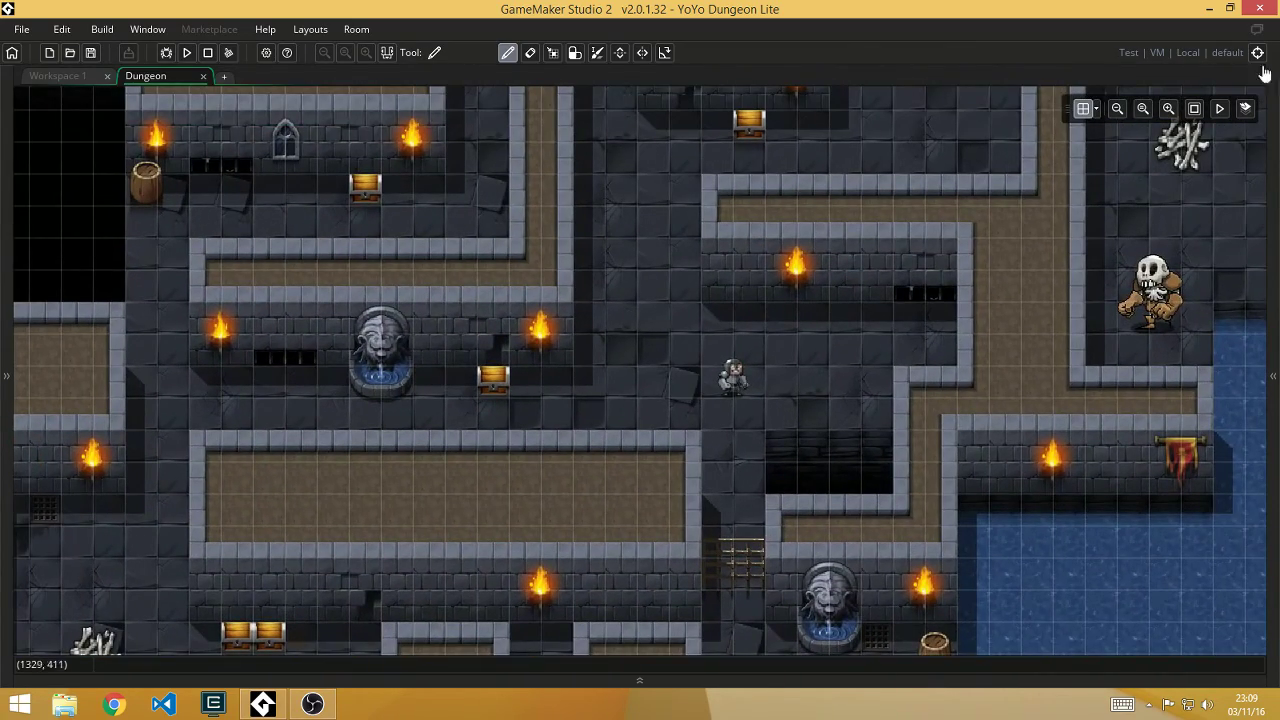
left_click(387, 55)
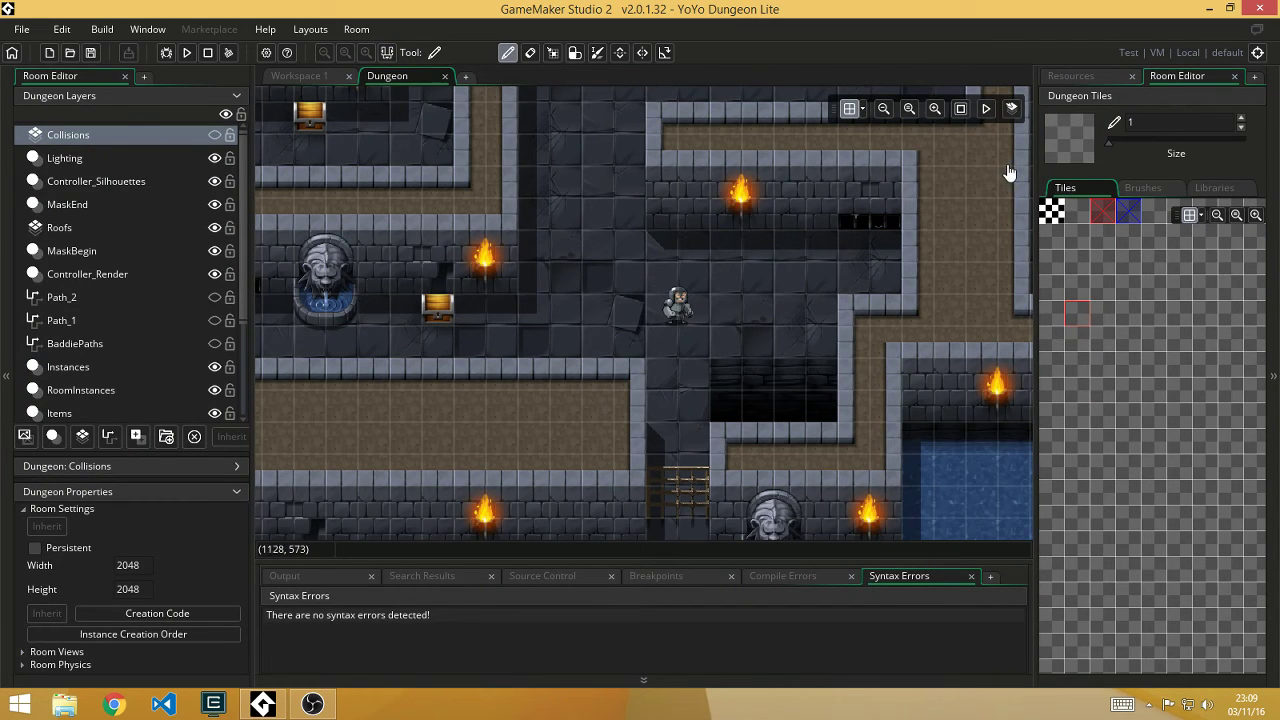
left_click(1076, 77)
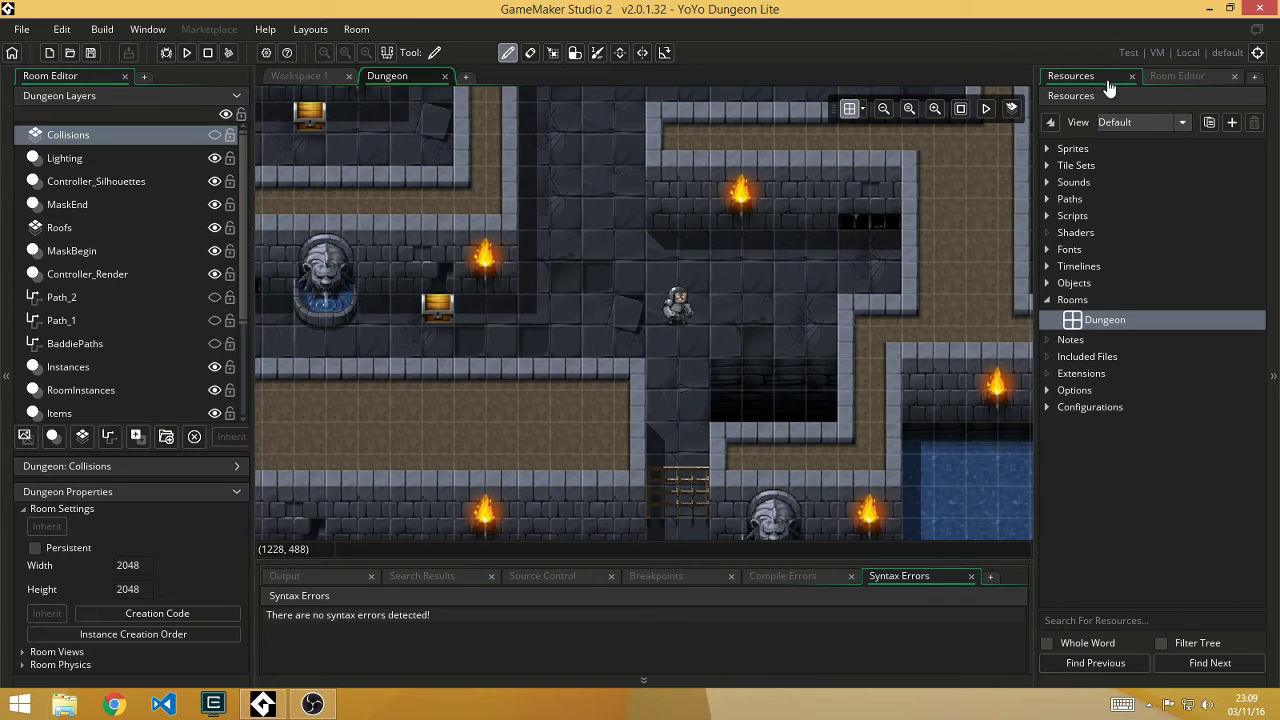
left_click(1170, 80)
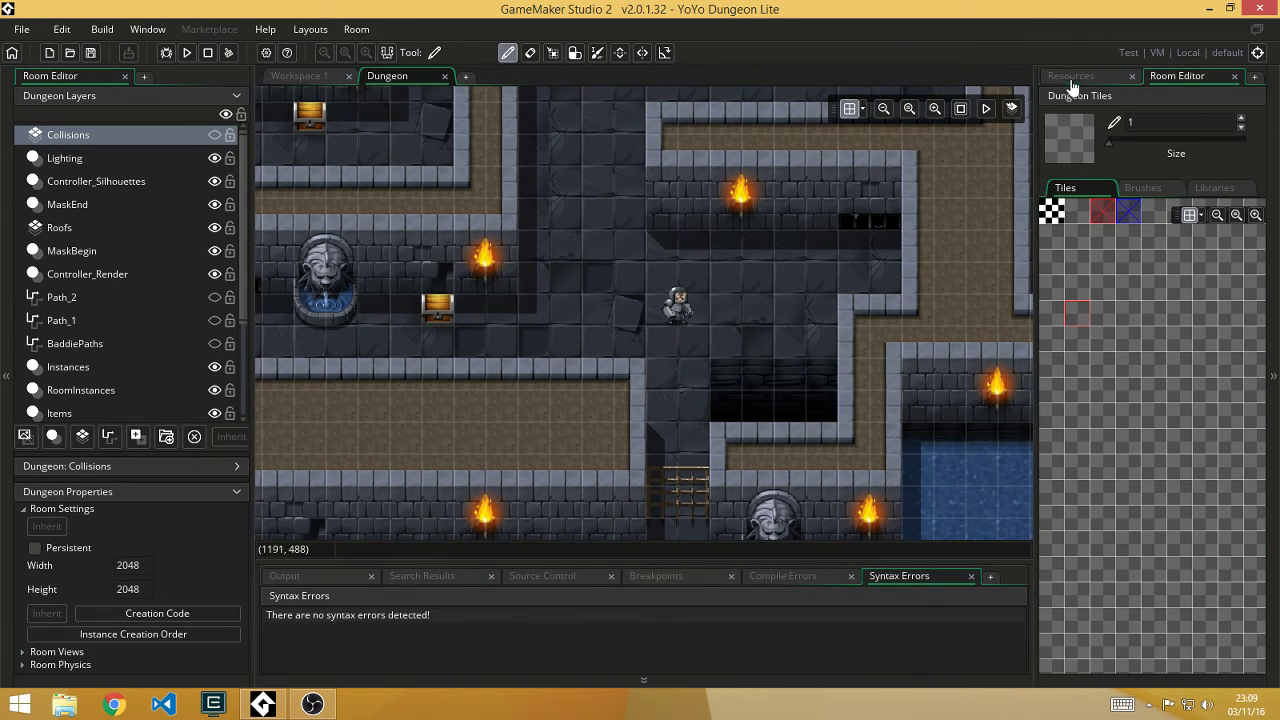
Step: Create a new room, room_1, from the Rooms folder's context menu
left_click(1072, 78)
middle_click_drag(632, 309, 669, 263)
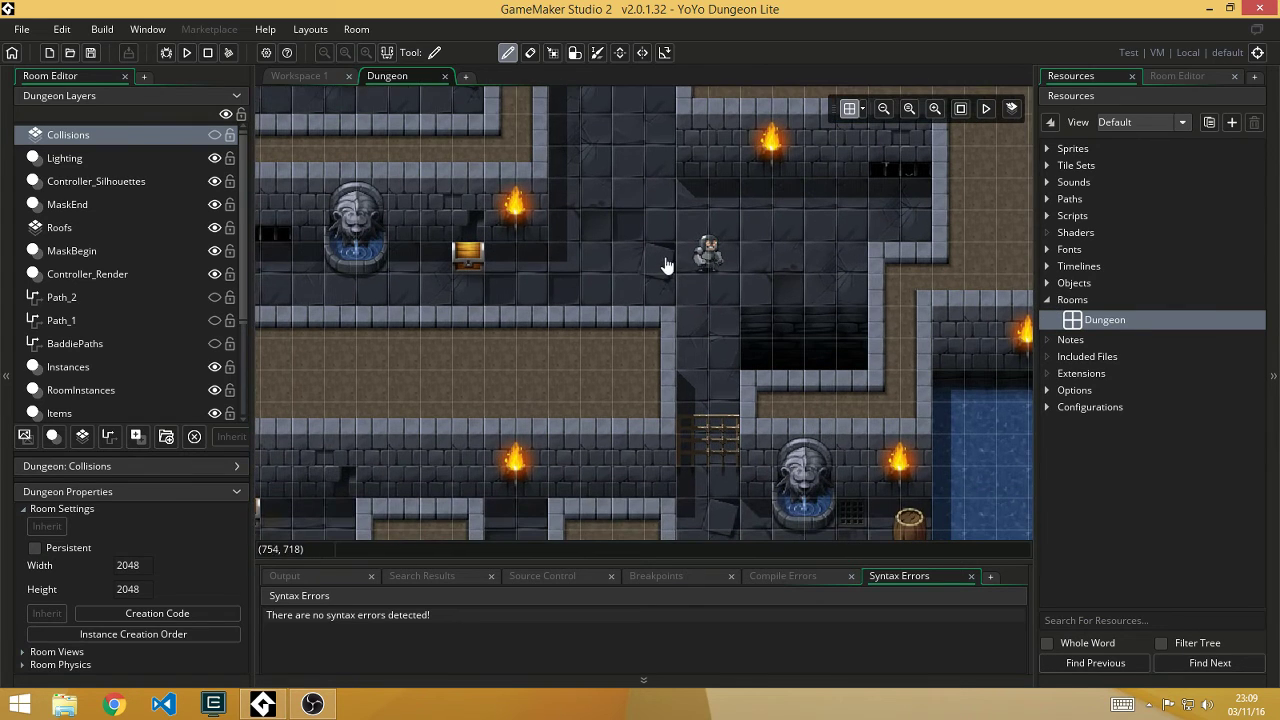
right_click(1073, 303)
left_click(1100, 316)
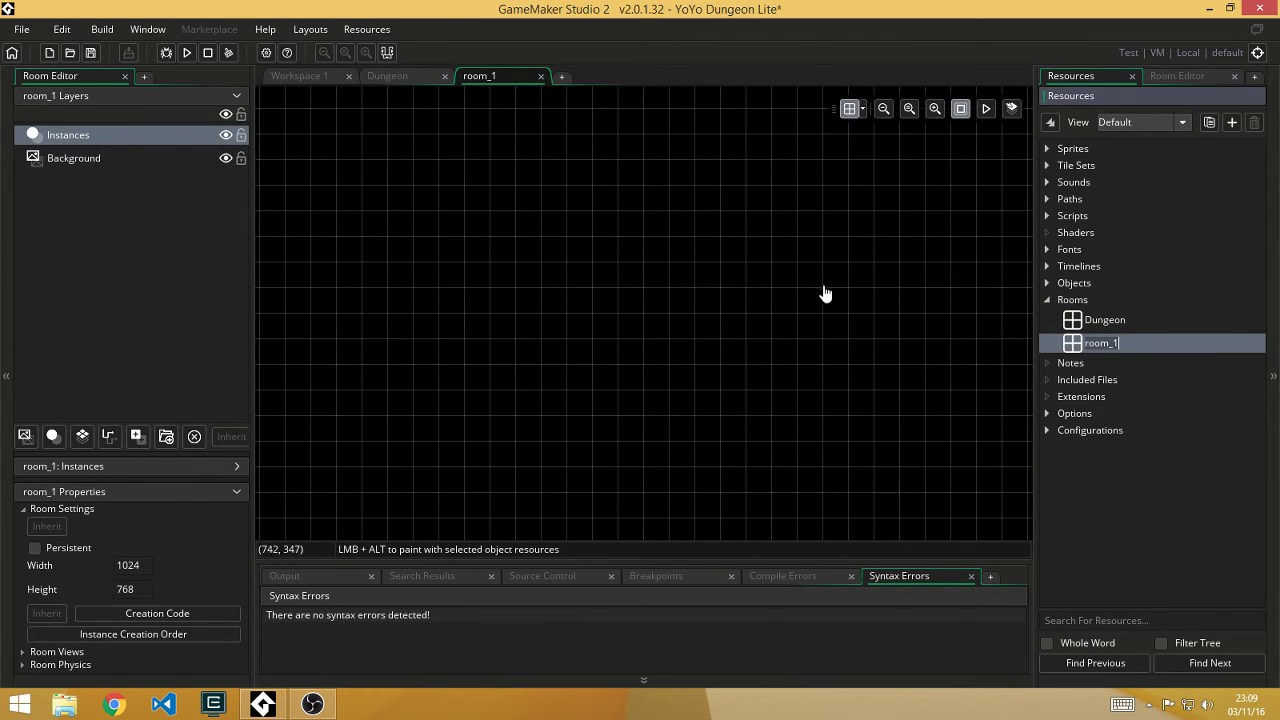
Step: Try dragging the sBlue_Down sprite into room_1 and dismiss the layer warning
scroll(826, 292, "down", 2)
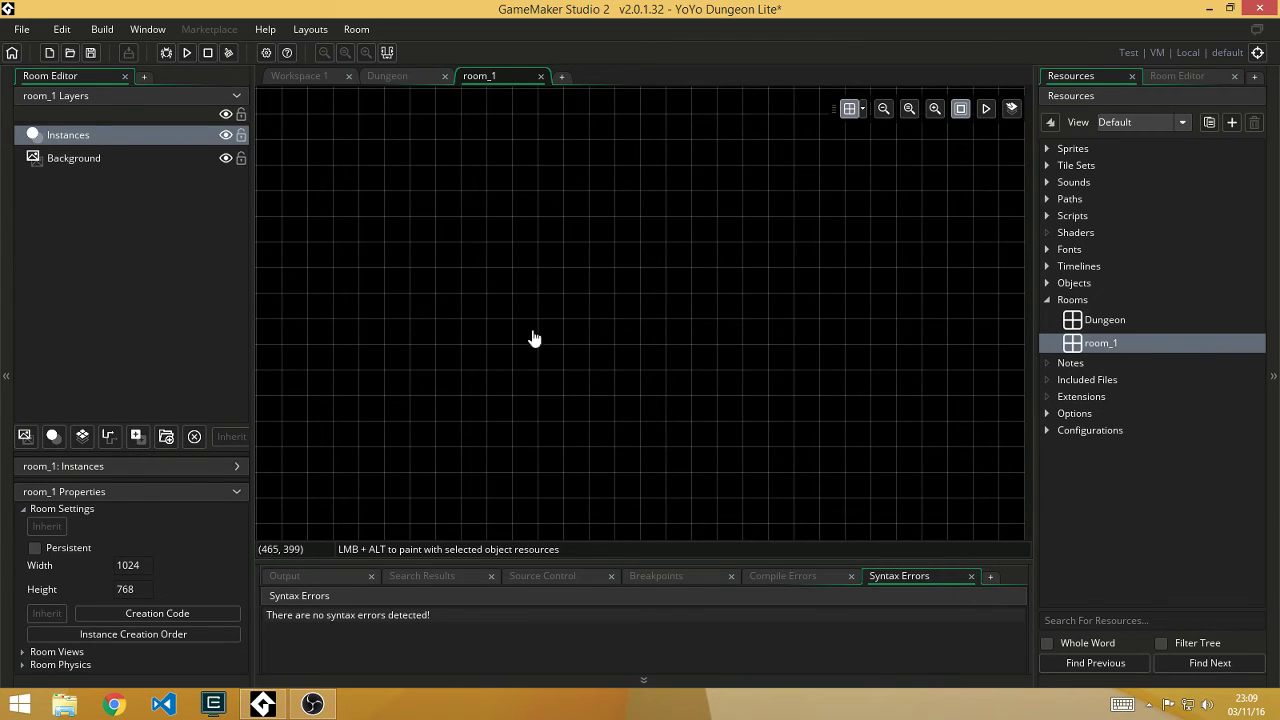
left_click(1049, 152)
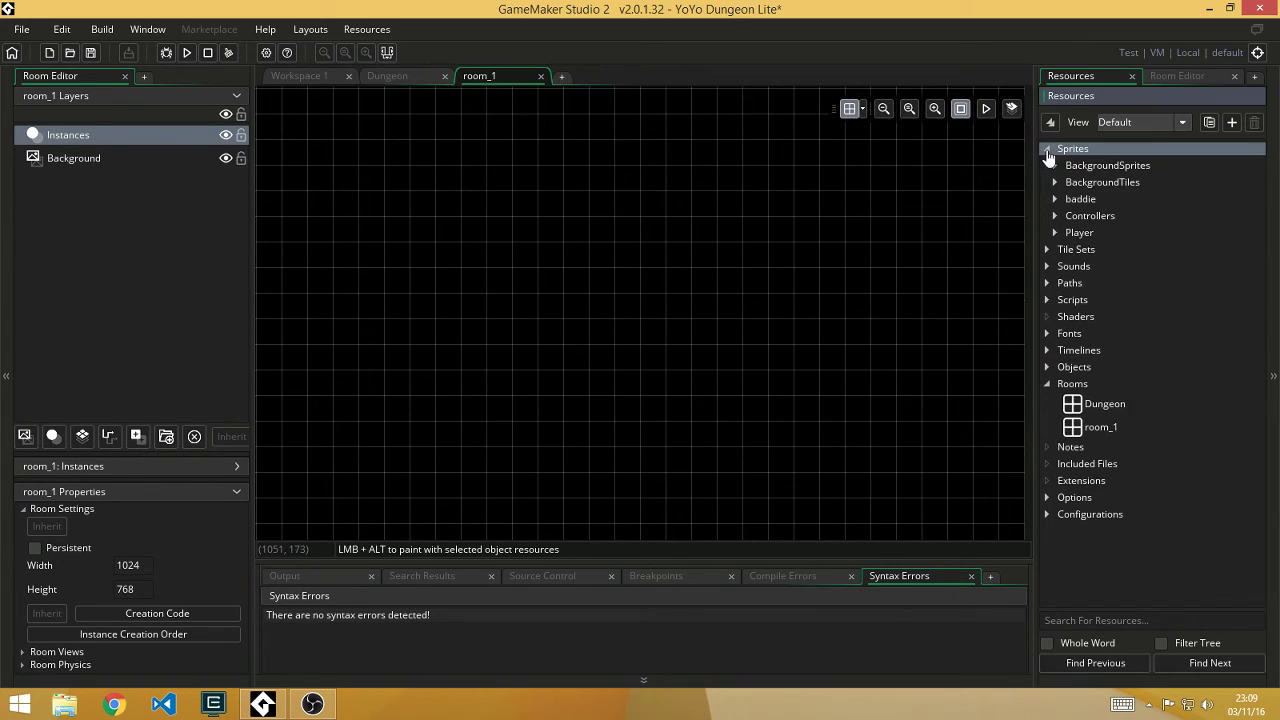
left_click(1057, 232)
left_click(1055, 233)
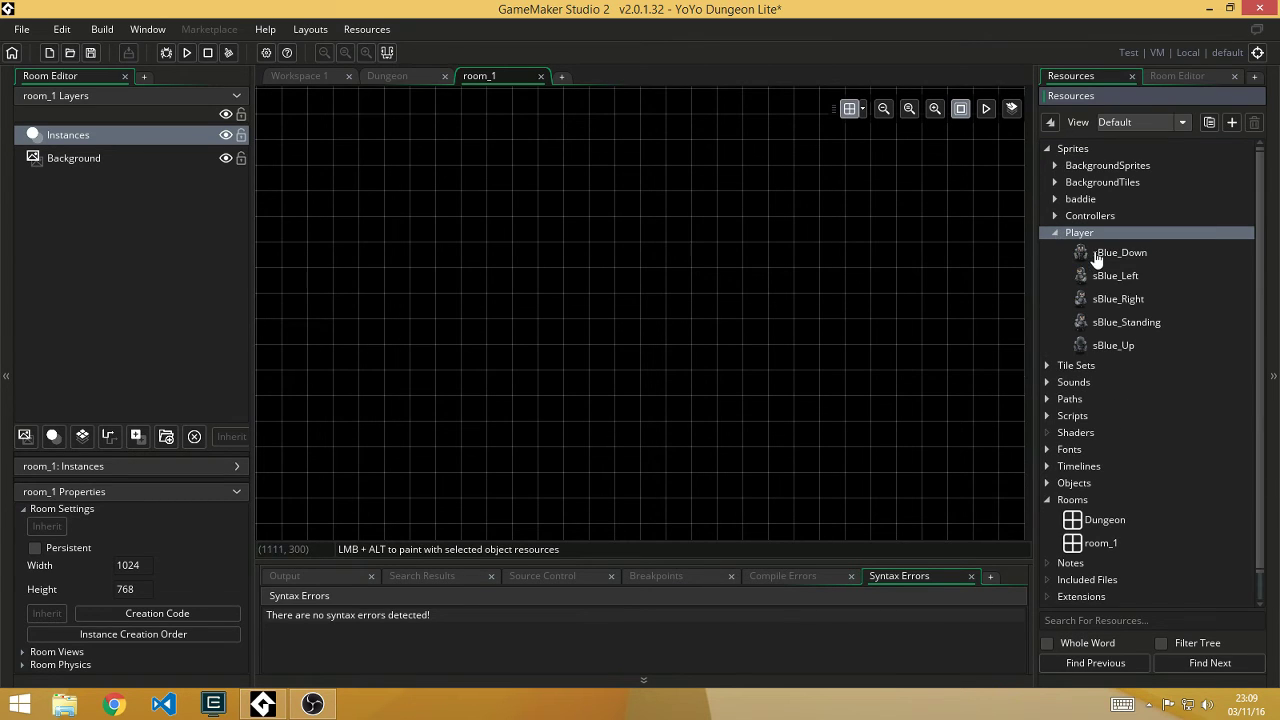
left_click_drag(1096, 254, 724, 260)
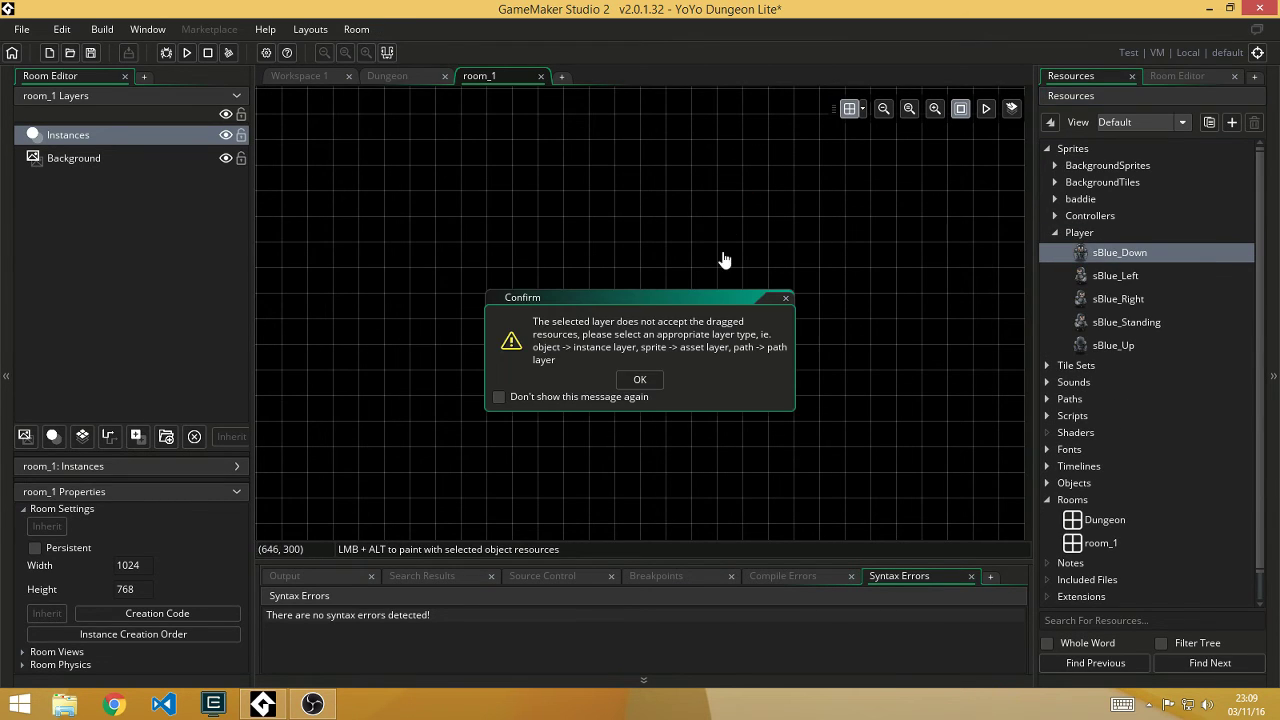
left_click(638, 382)
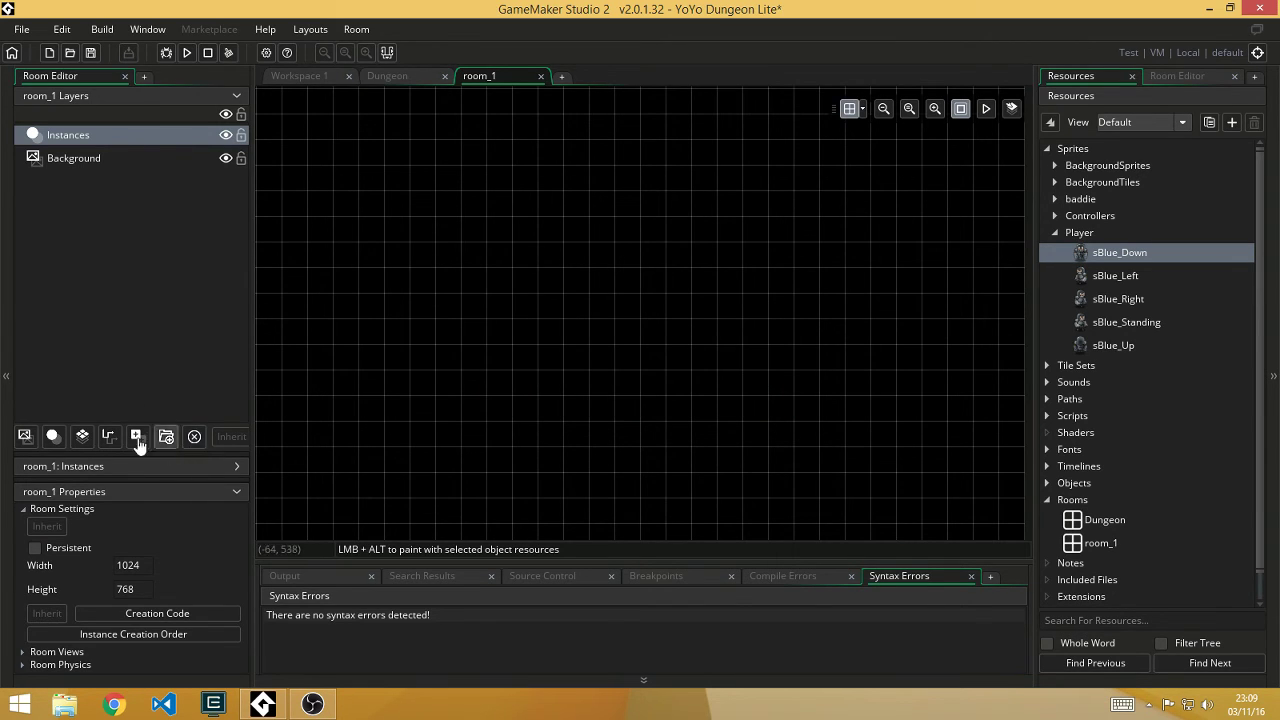
Step: Collapse Sprites, expand Objects, and place an oPlayer instance in room_1
left_click(1055, 232)
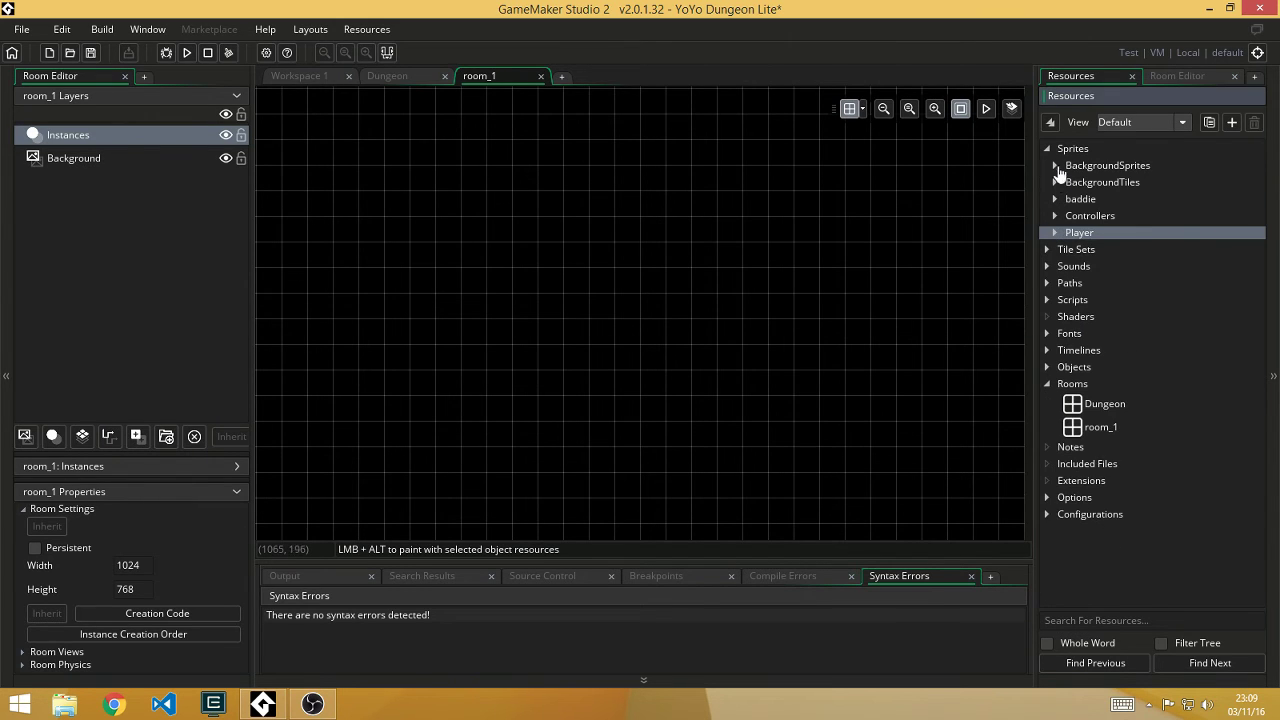
left_click(1055, 155)
left_click(1049, 150)
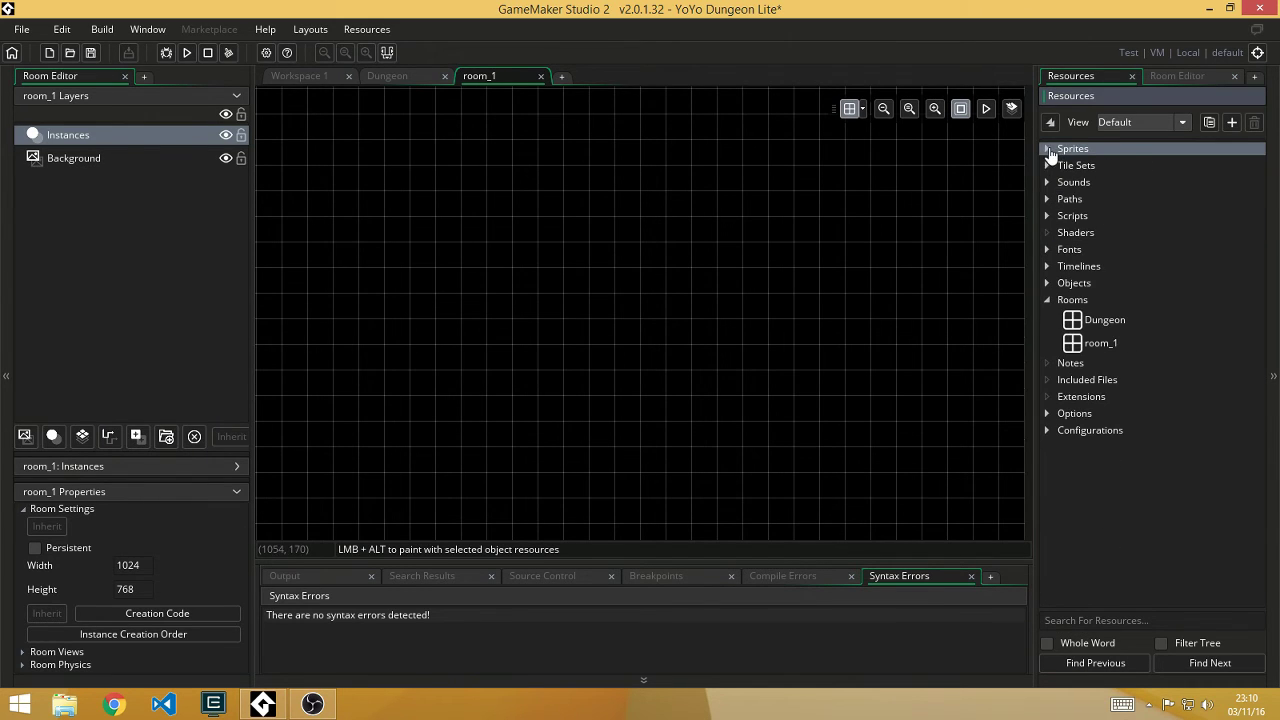
left_click(1047, 283)
left_click_drag(1080, 505, 487, 250)
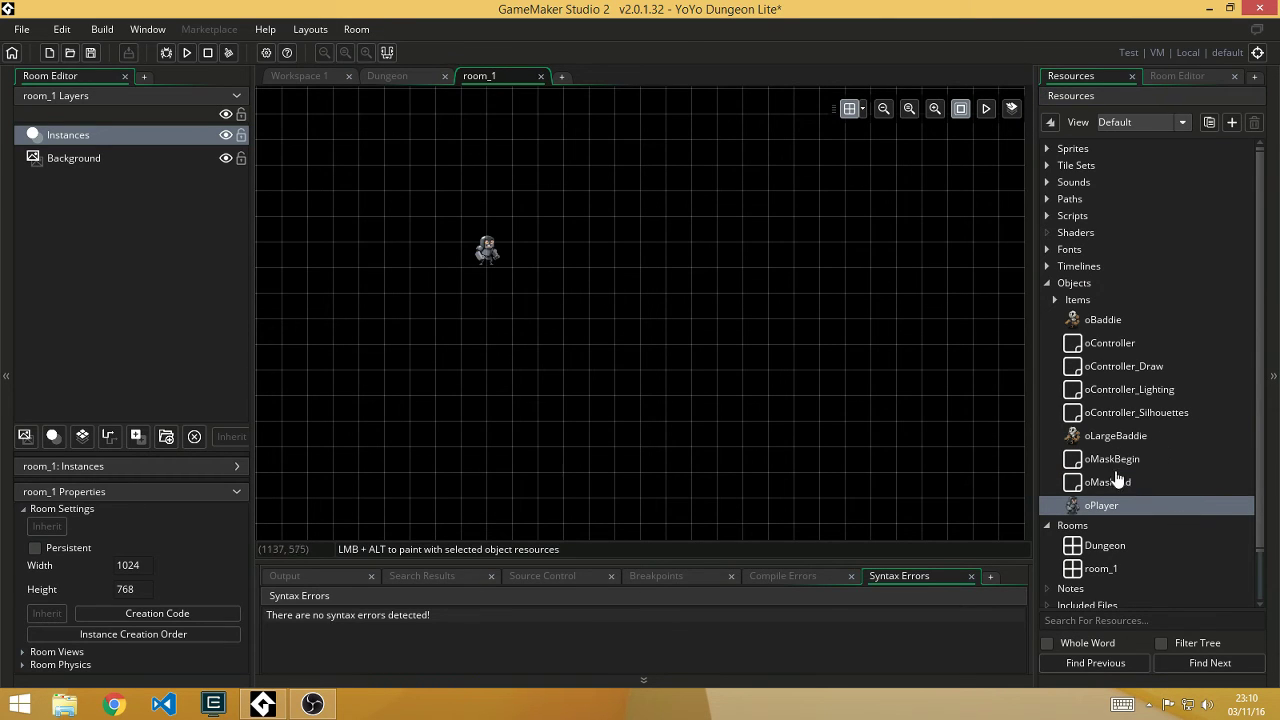
Step: Try placing oBaddie instances in room_1, then undo them all
left_click(1118, 330)
mouse_move(816, 357)
left_mouse_down("alt")
mouse_move(740, 365)
mouse_move(865, 390)
mouse_move(965, 280)
mouse_move(731, 237)
mouse_move(637, 413)
mouse_move(897, 350)
left_mouse_up("alt")
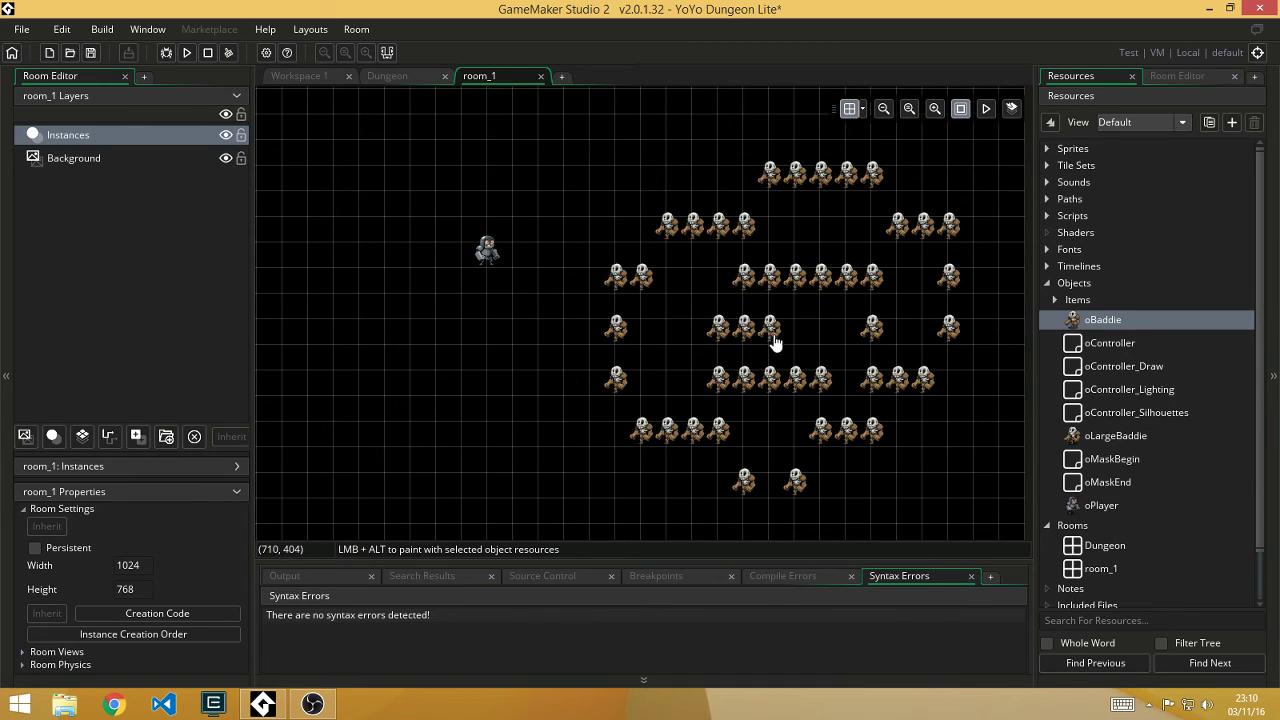
key("ctrl+z")
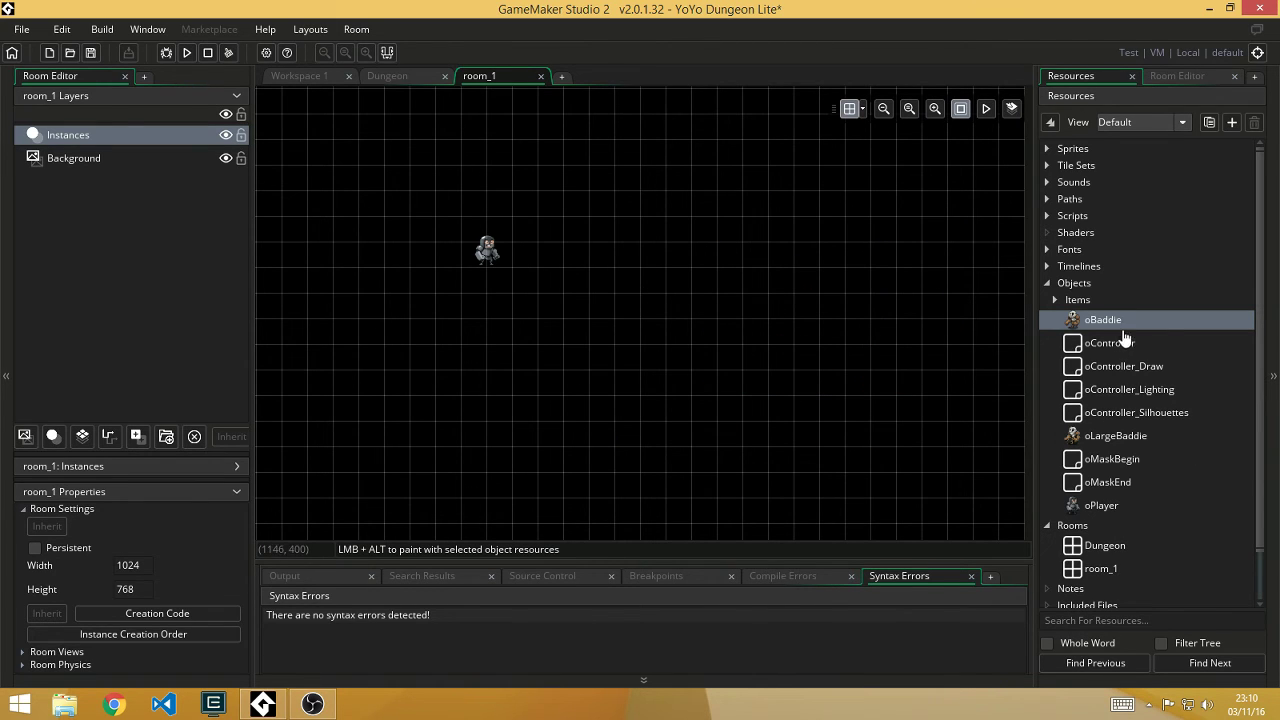
left_click_drag(1160, 323, 846, 302)
key("ctrl+z")
Step: Select the Background layer, then reselect the Instances layer
scroll(1080, 450, "down", 3)
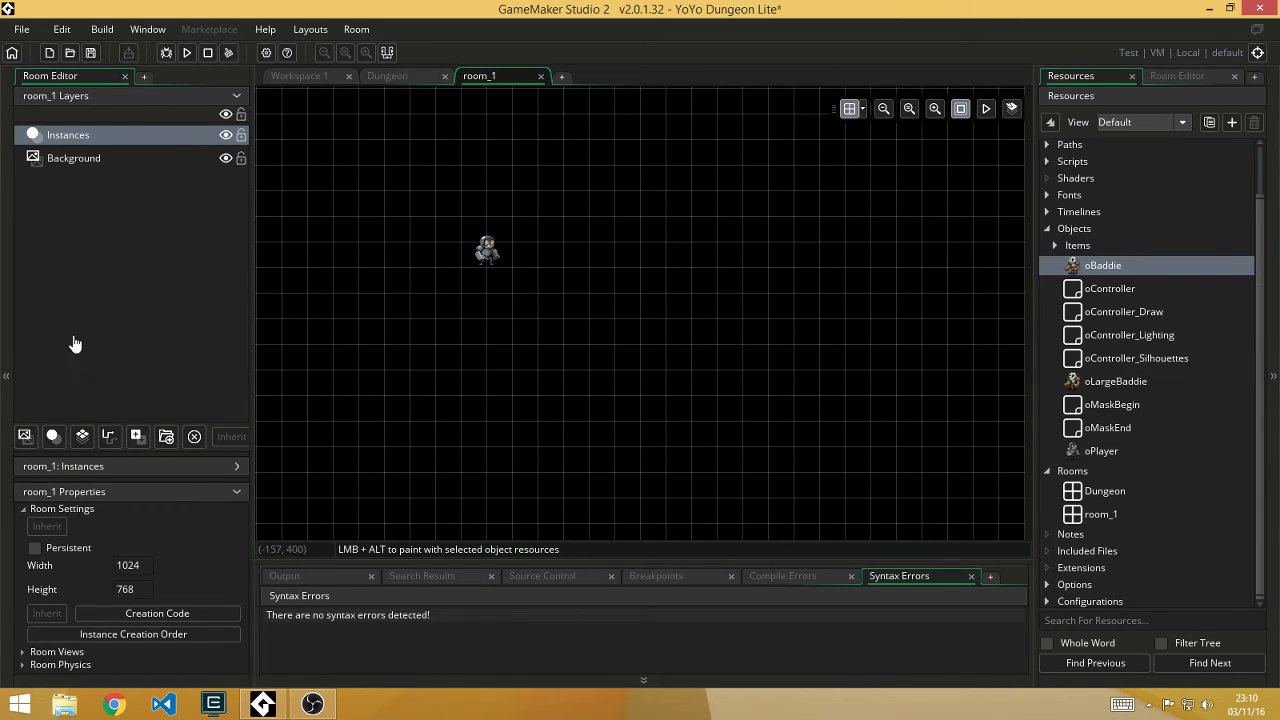
left_click(114, 166)
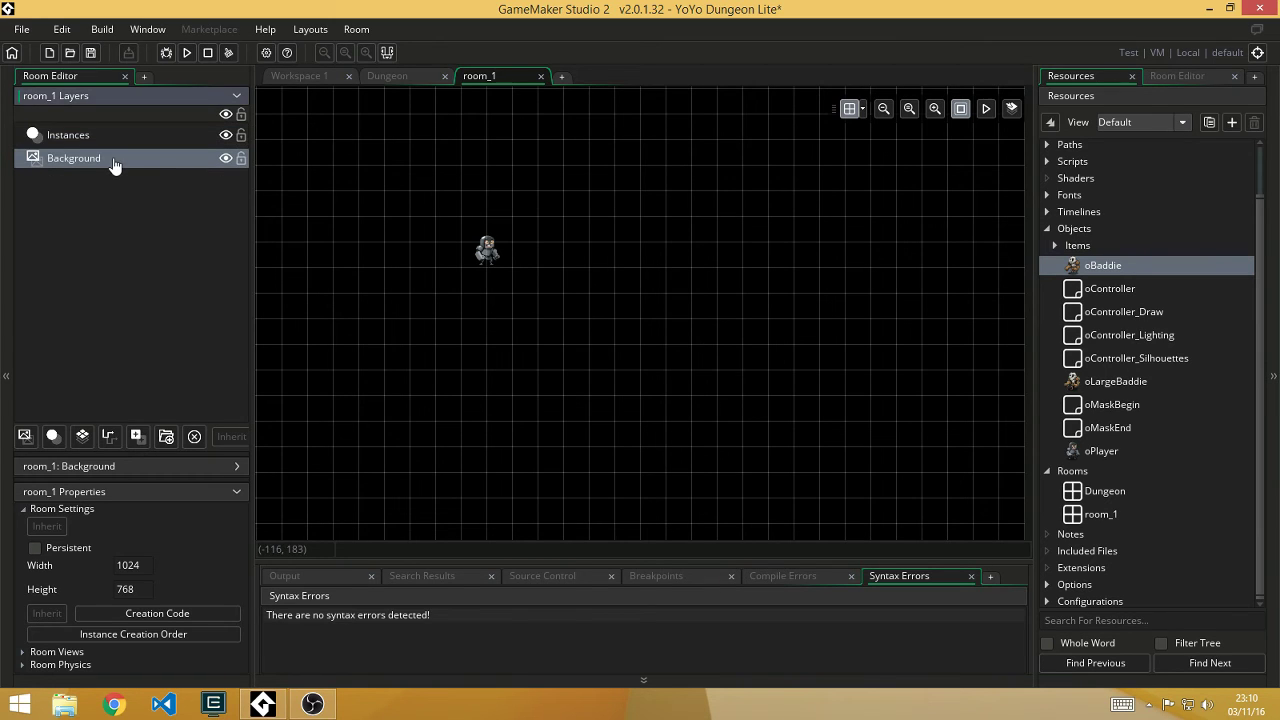
left_click(107, 139)
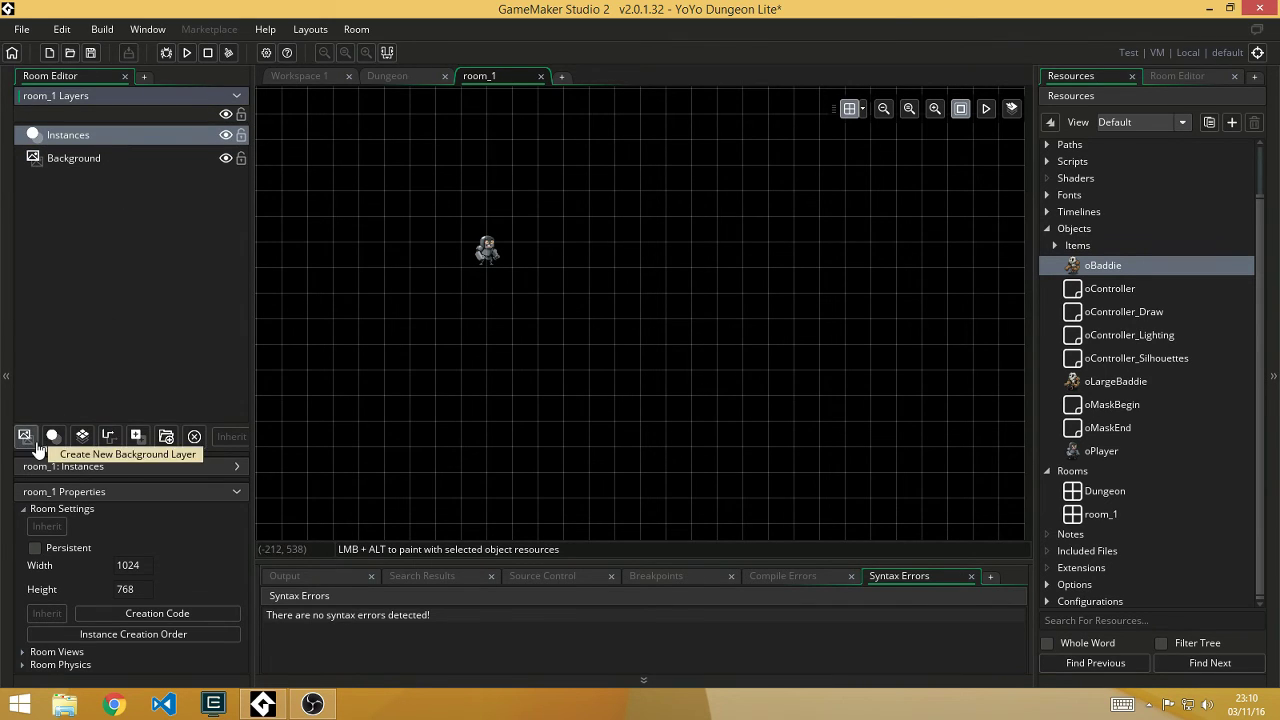
Step: Add the Assets_1 asset layer and drop the sBlue_Down sprite onto it
left_click(136, 438)
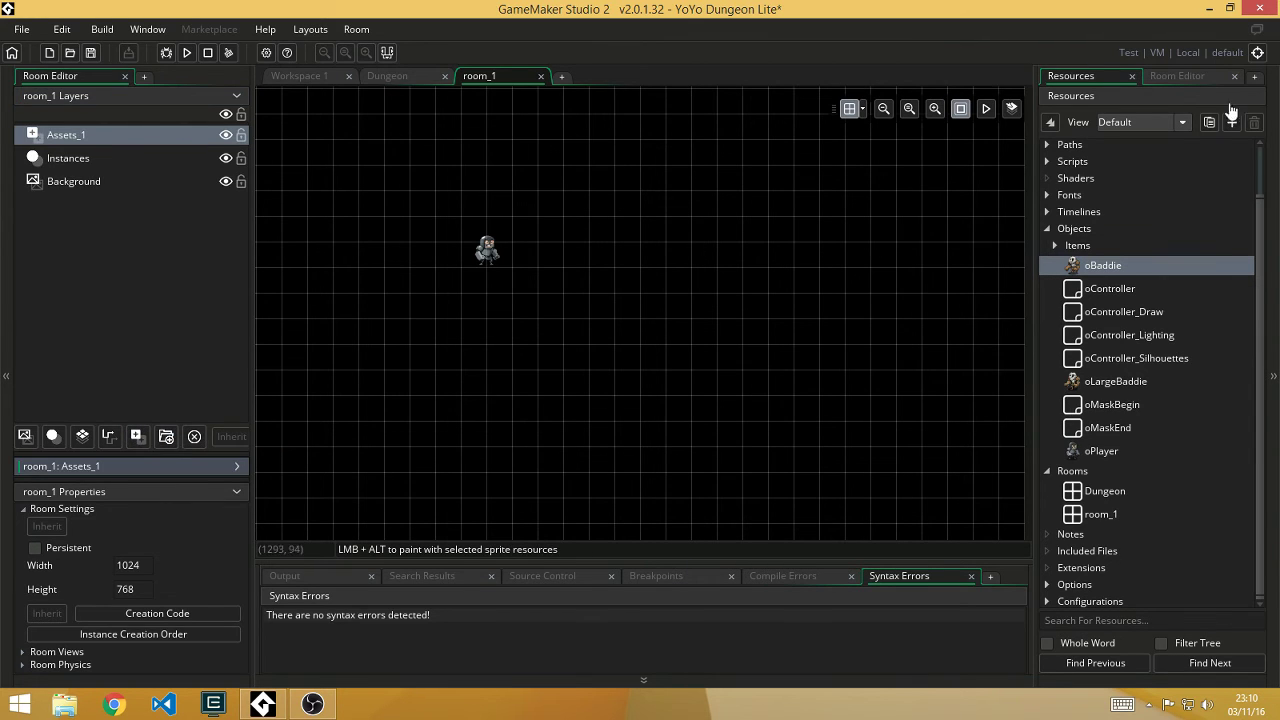
left_click(1052, 150)
scroll(1054, 156, "up", 3)
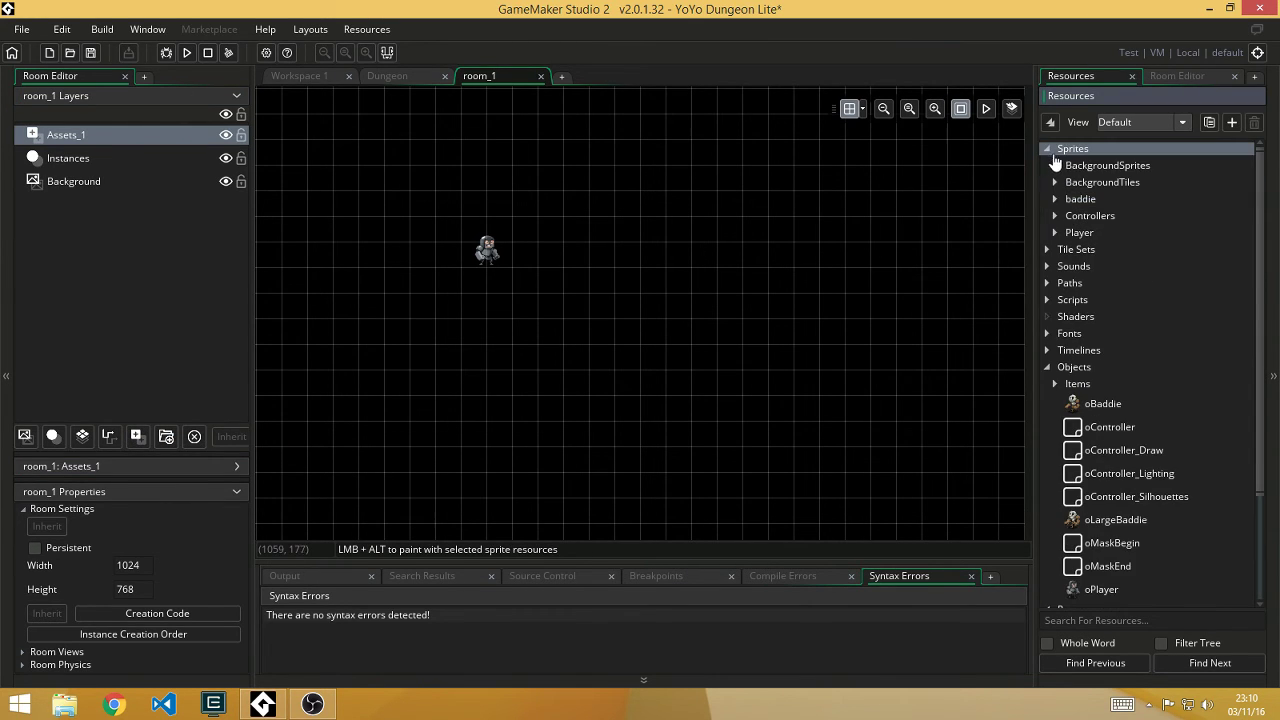
left_click(1055, 233)
left_click_drag(1140, 256, 657, 275)
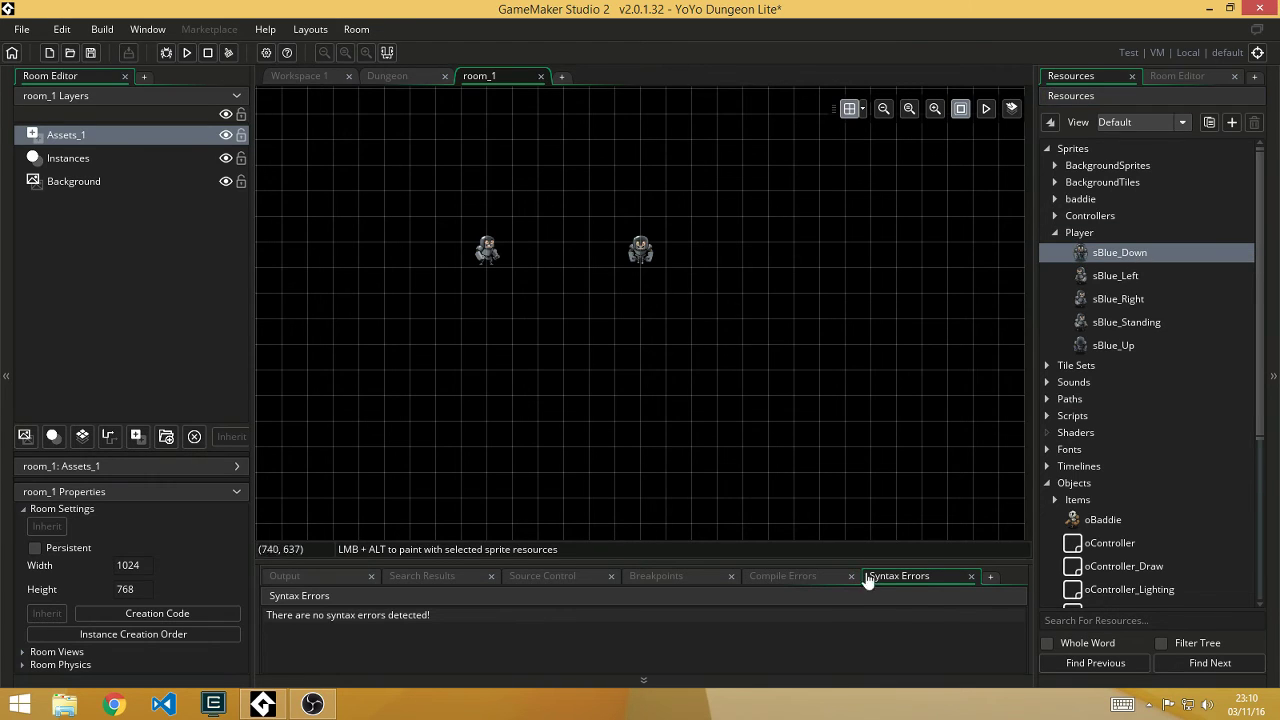
Step: Drop Baddie_Walk_Left, delete both placed sprites, and reorder the Instances and Assets_1 layers
left_click(1055, 200)
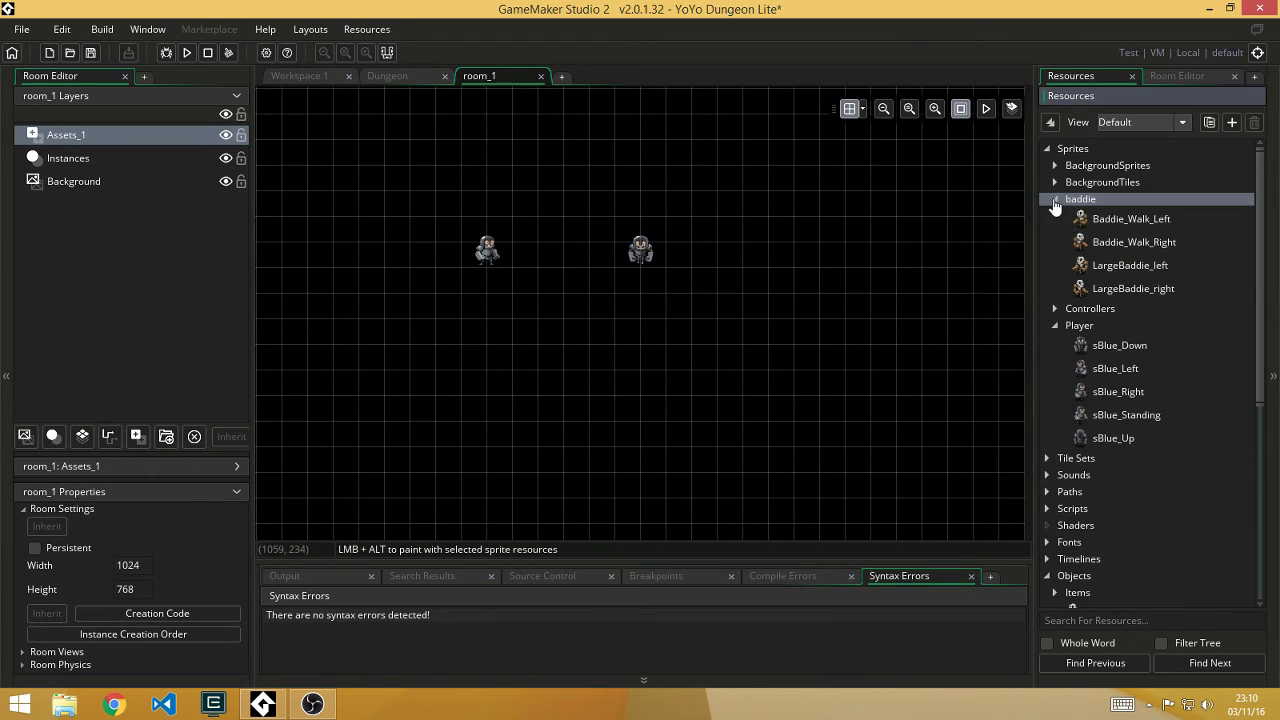
left_click_drag(1105, 226, 752, 320)
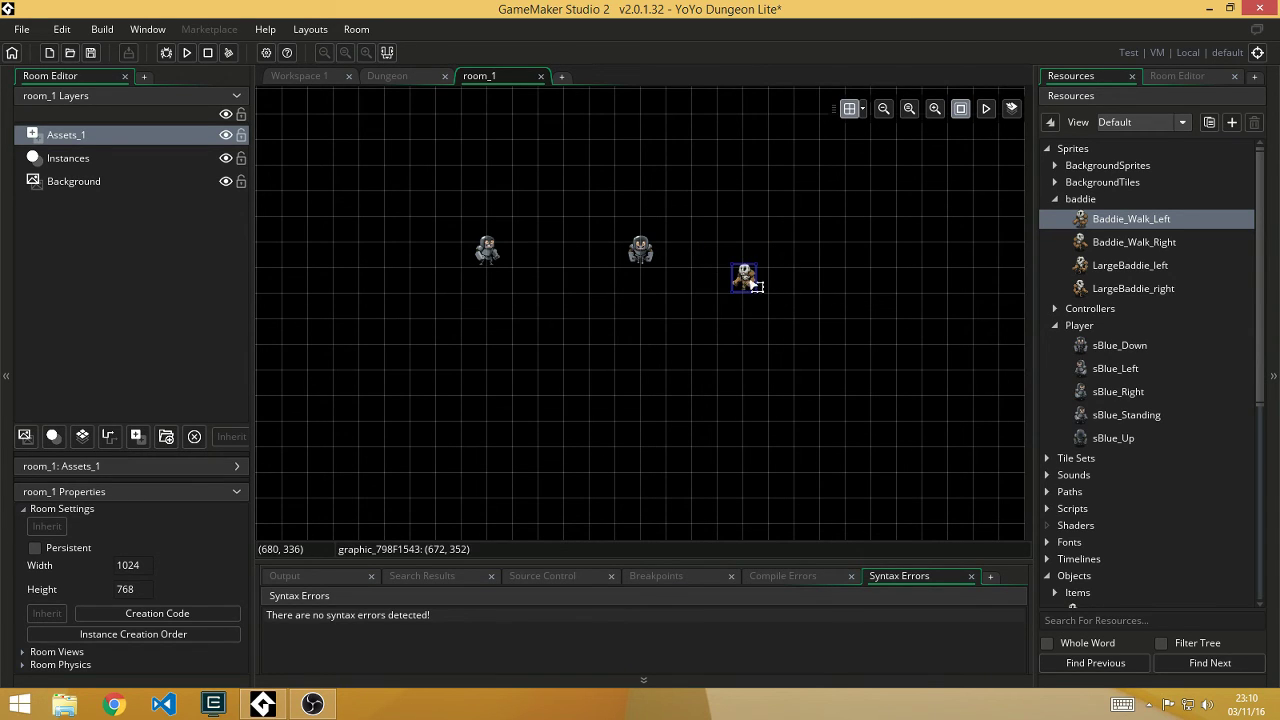
key("Delete")
left_click(640, 255)
key("Delete")
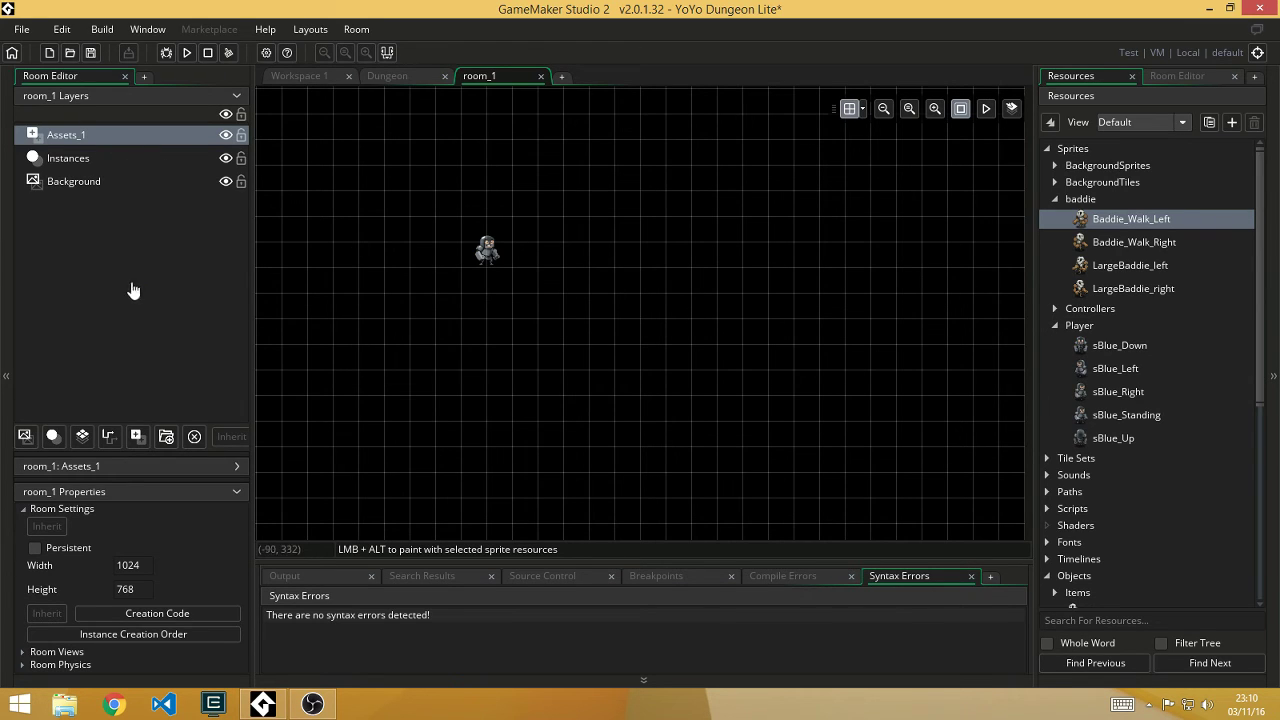
left_click_drag(114, 163, 86, 136)
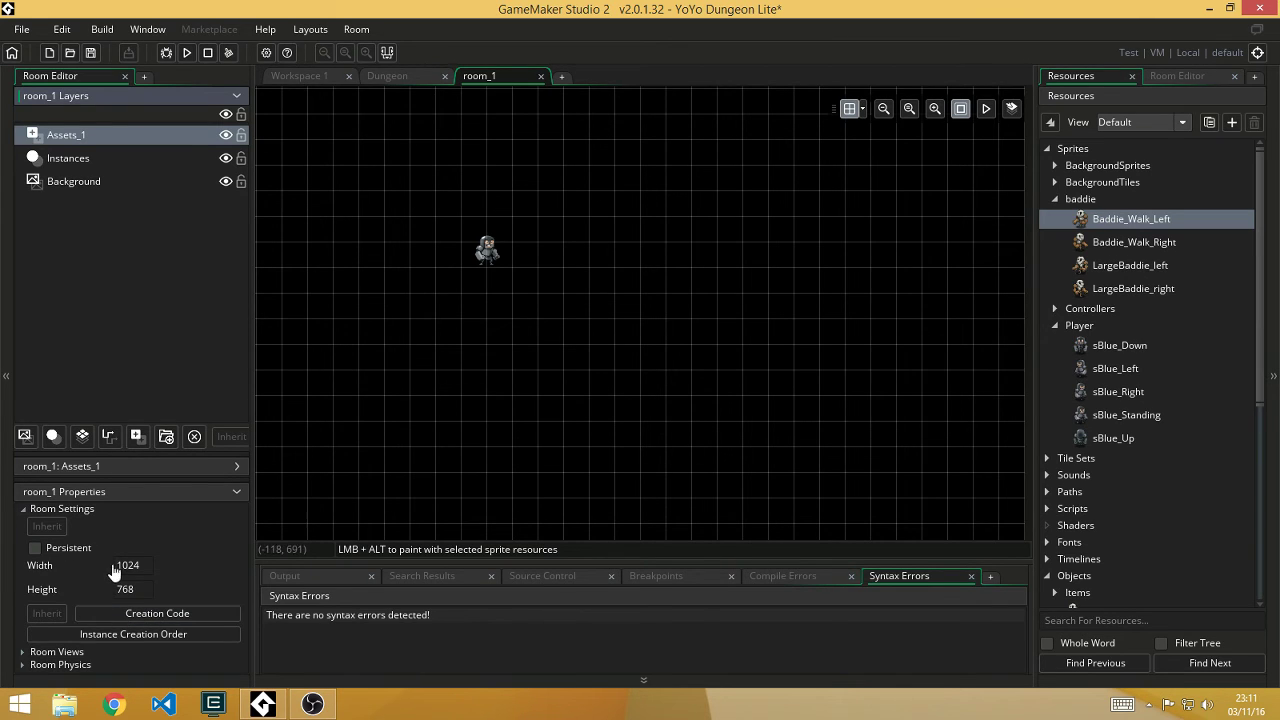
Step: Expand room_1's Room Views and Room Physics sections, then scroll back to Room Settings
left_click(21, 650)
scroll(30, 655, "down", 2)
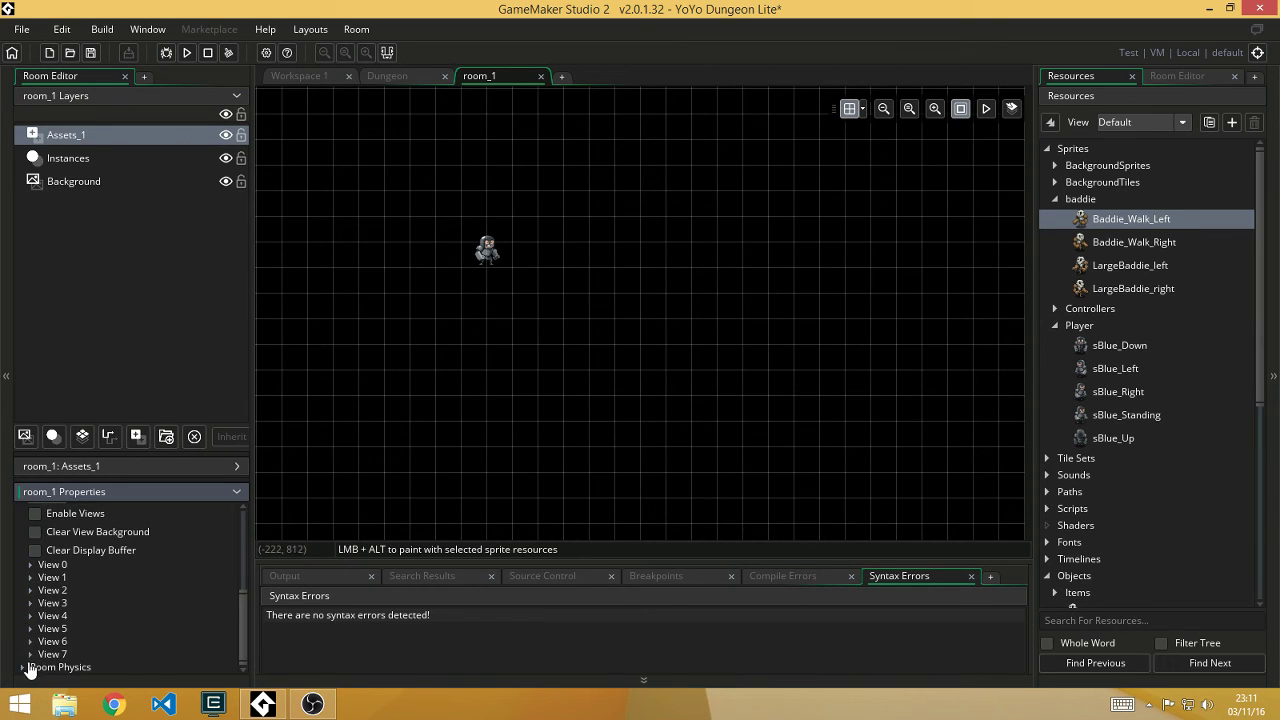
left_click(23, 667)
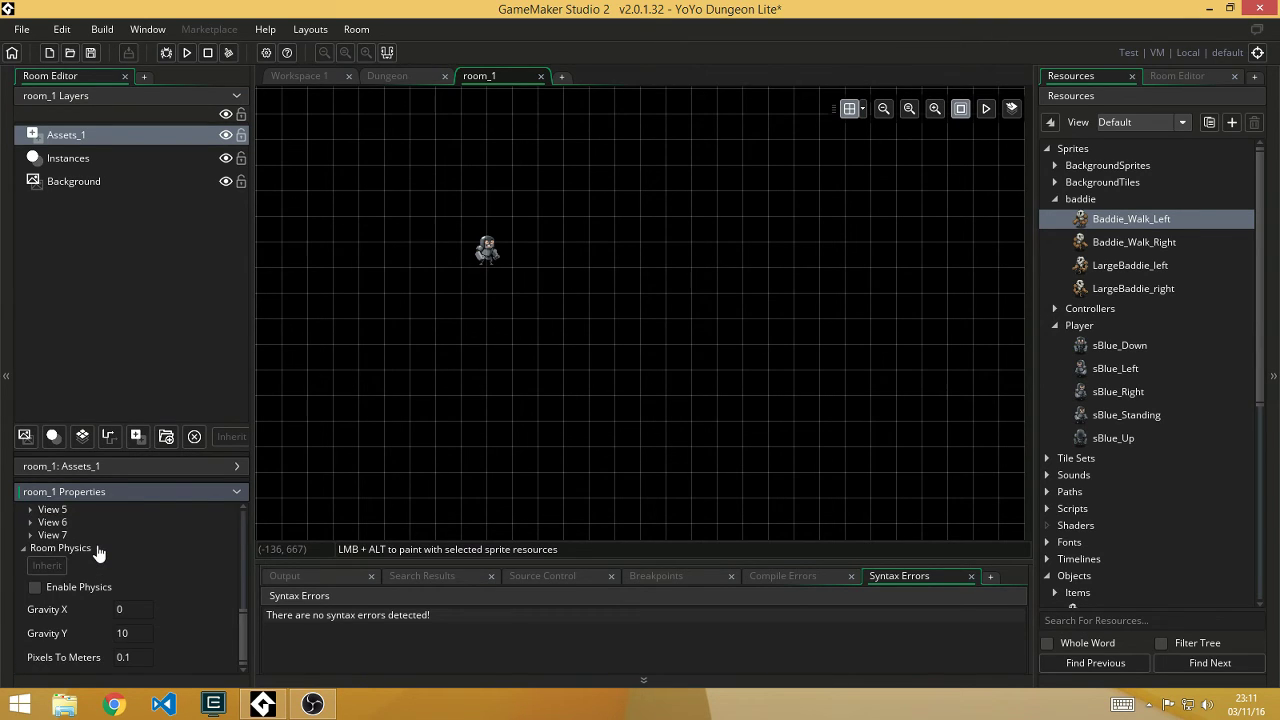
scroll(98, 553, "up", 8)
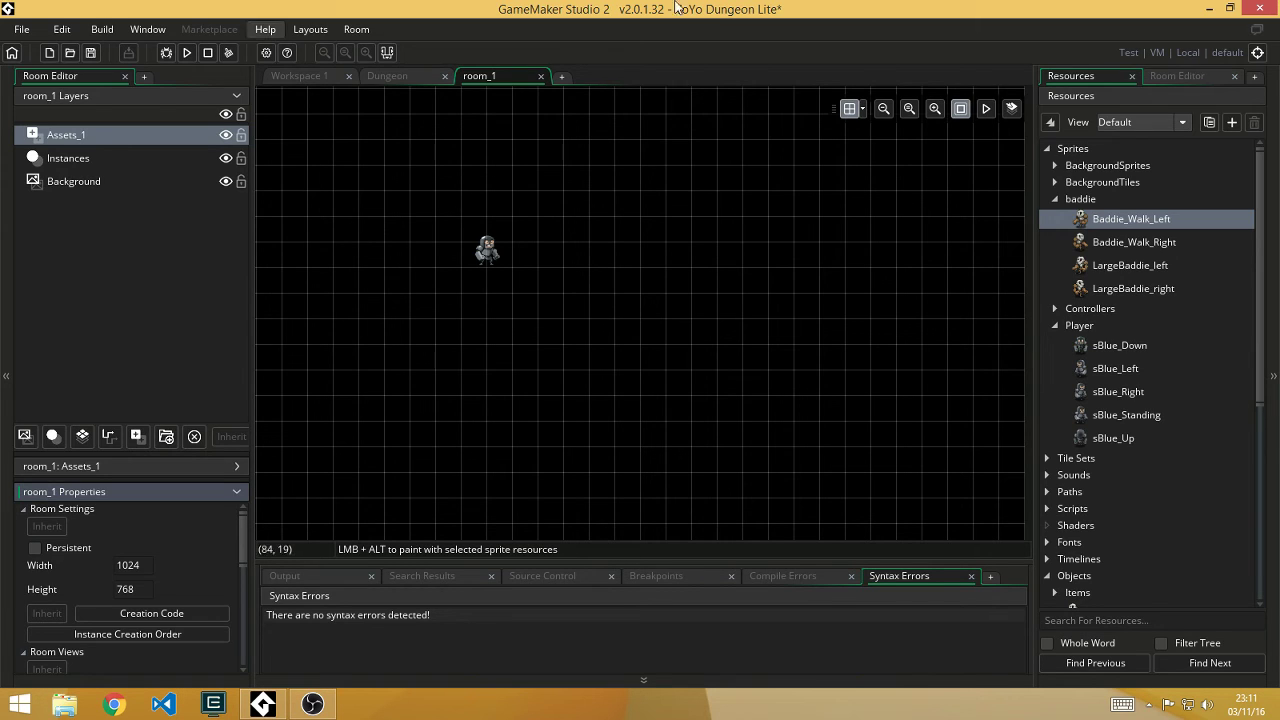
Step: Add a new Tiles_1 tile layer above the Background layer in room_1
left_click(1176, 77)
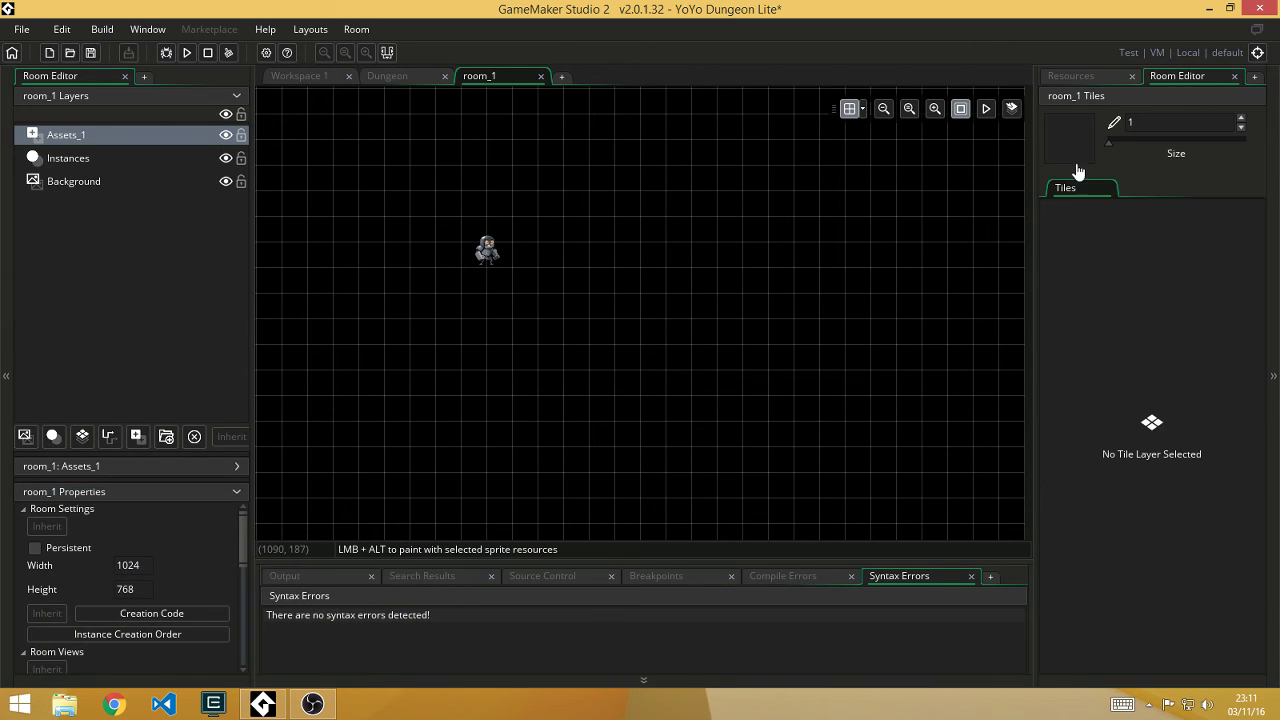
left_click(1060, 192)
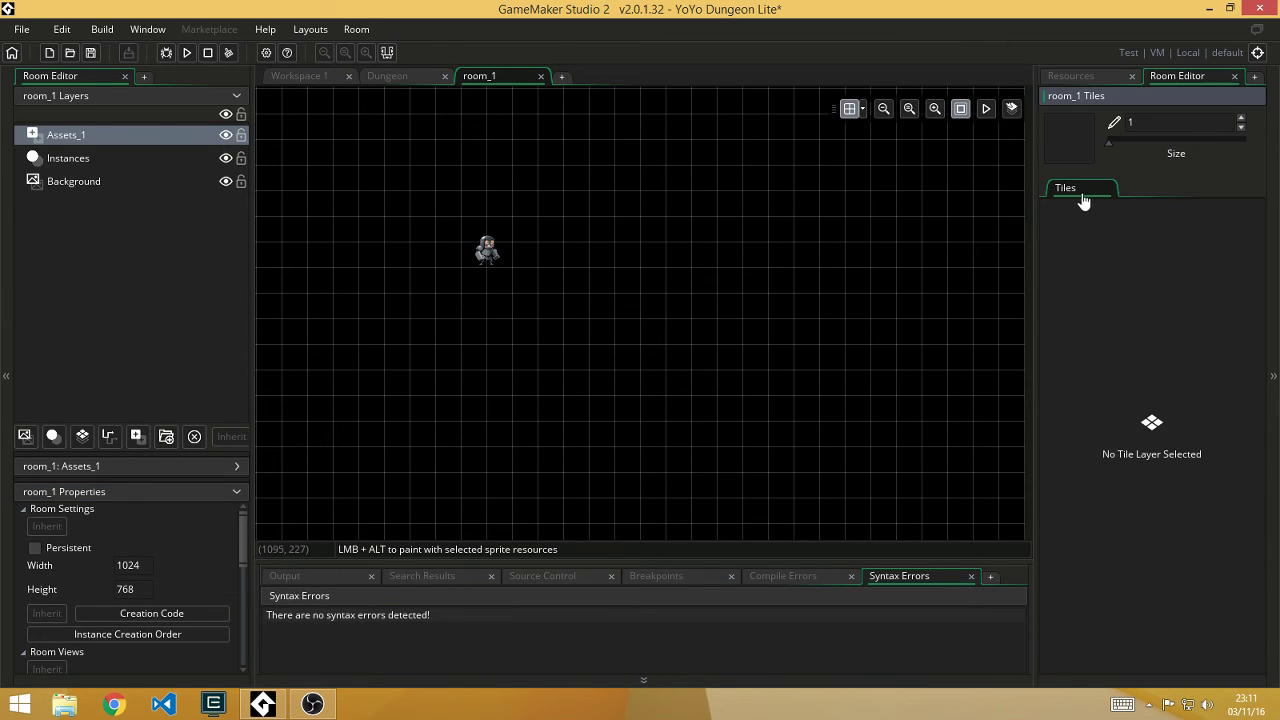
left_click(91, 184)
left_click(83, 437)
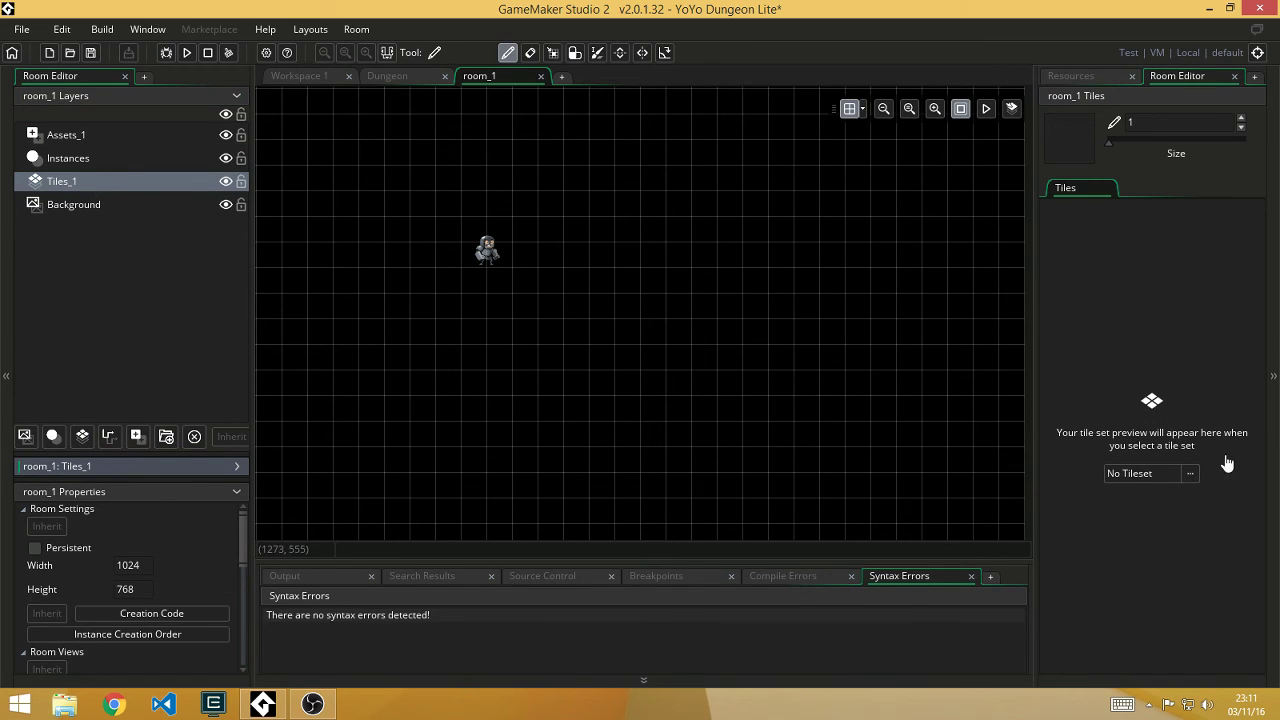
Step: Assign the tDungeonTiles tileset to the Tiles_1 layer
left_click(1190, 473)
left_click(826, 276)
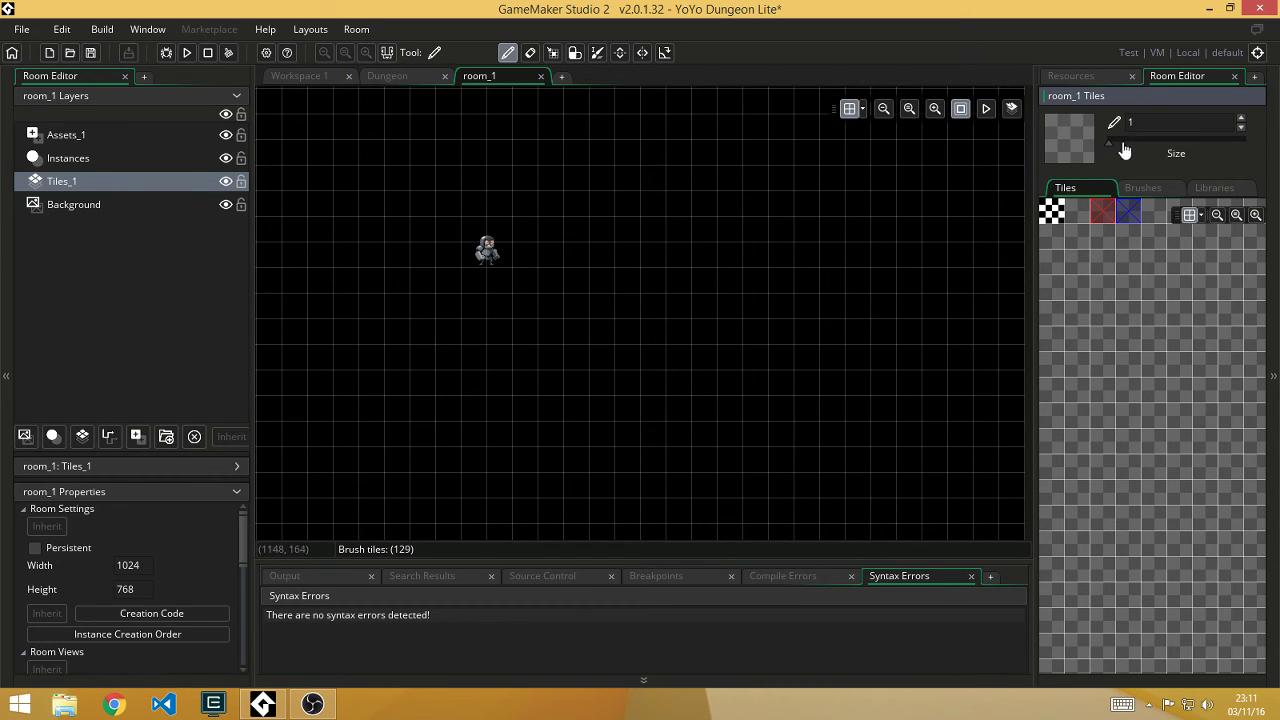
scroll(1154, 457, "up", 5)
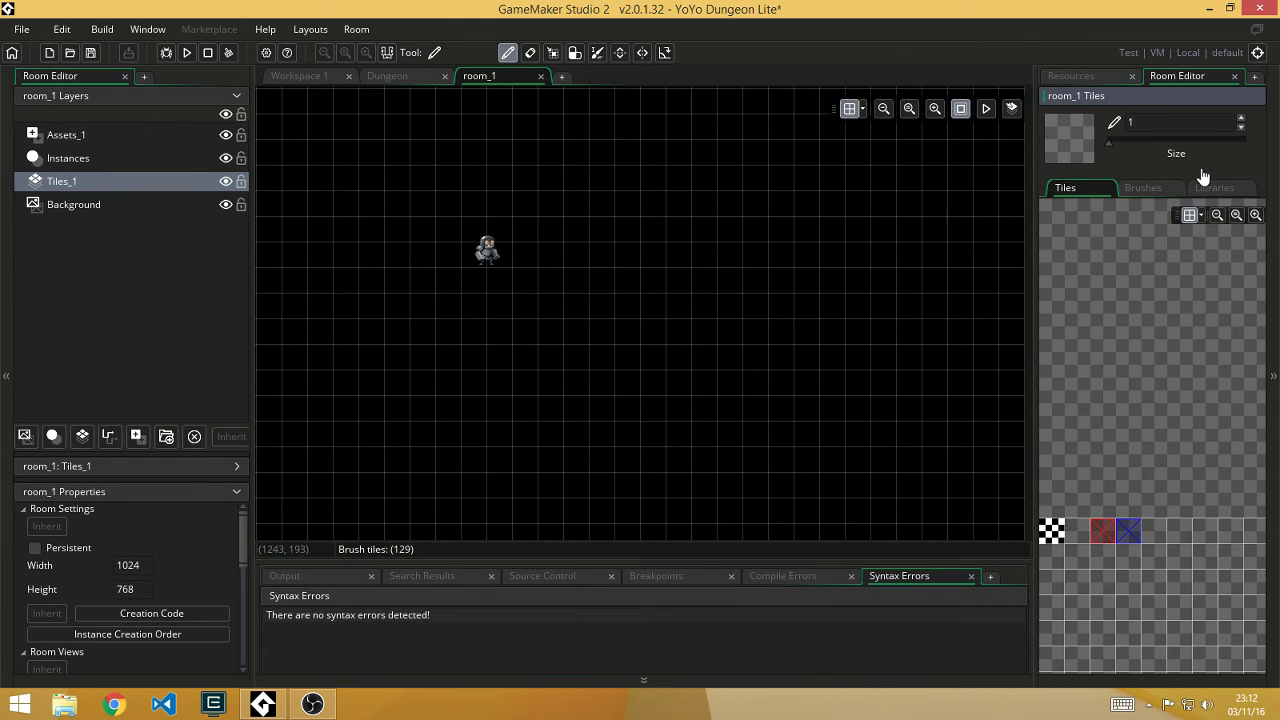
left_click(1190, 473)
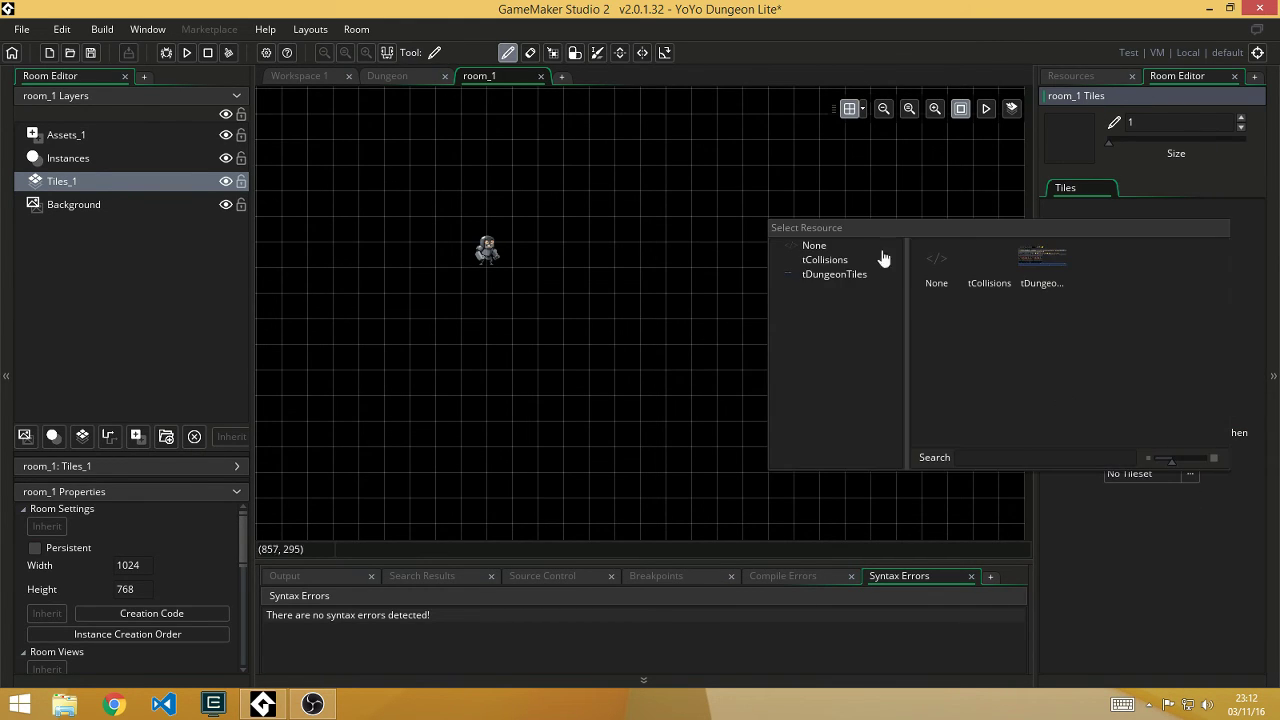
left_click(836, 276)
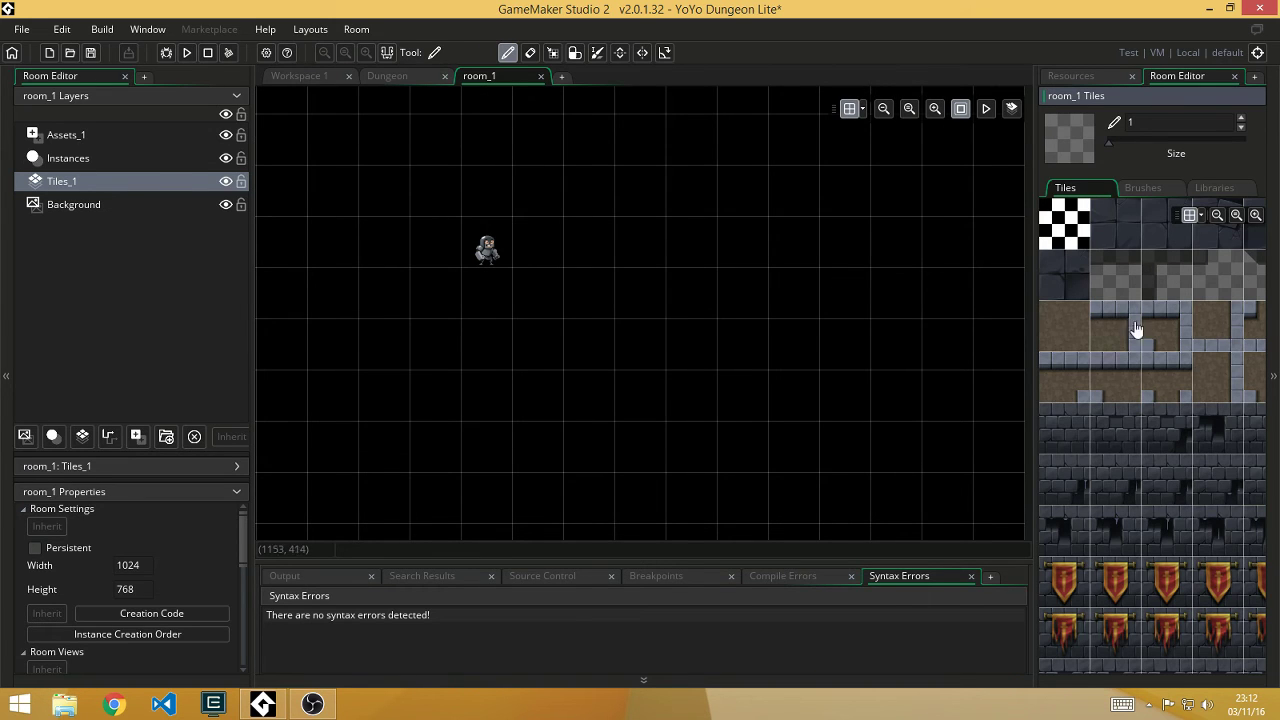
Step: Paint runs of dark dungeon stone tiles across the room
left_click(1101, 244)
left_click(948, 292)
left_click_drag(538, 292, 588, 292)
left_click(851, 251)
mouse_move(845, 342)
left_mouse_down()
mouse_move(717, 449)
mouse_move(970, 372)
left_mouse_up()
scroll(706, 269, "down", 5)
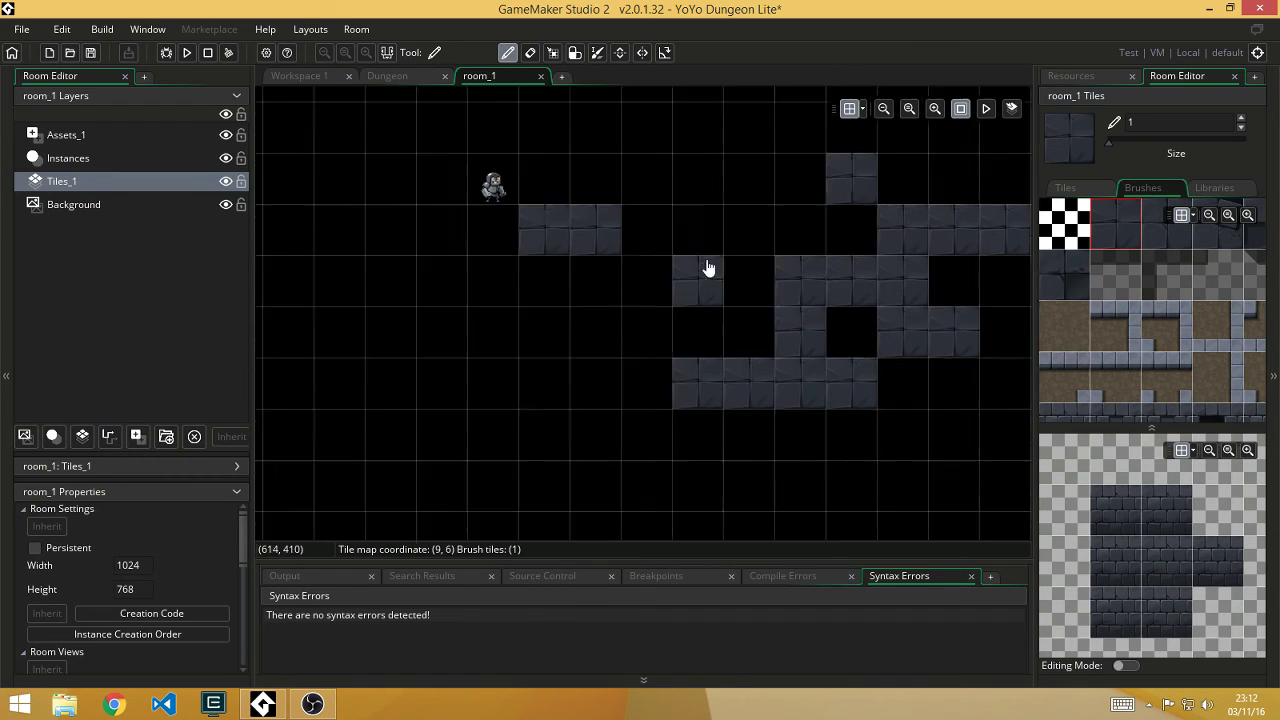
scroll(691, 320, "up", 6)
scroll(695, 290, "down", 3, "ctrl")
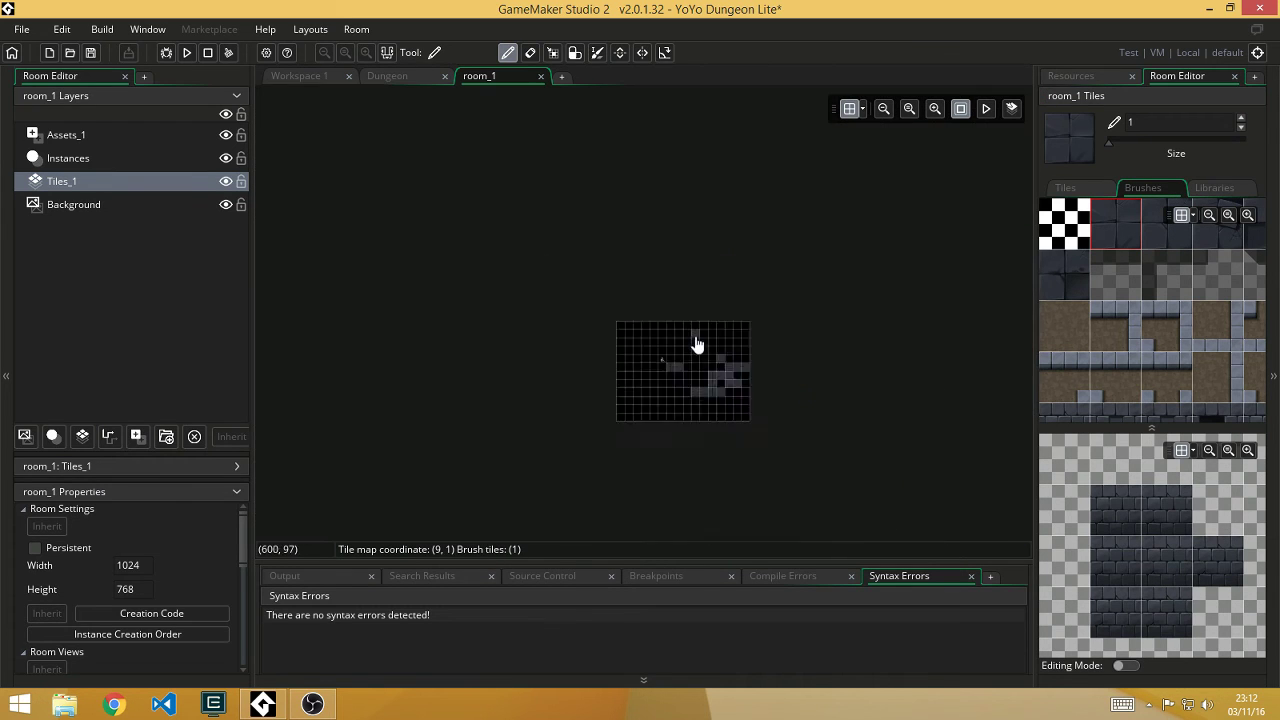
Step: Paint a row of brick wall blocks with a larger brick brush, and choose the Walls auto-tile set
left_click(1143, 386)
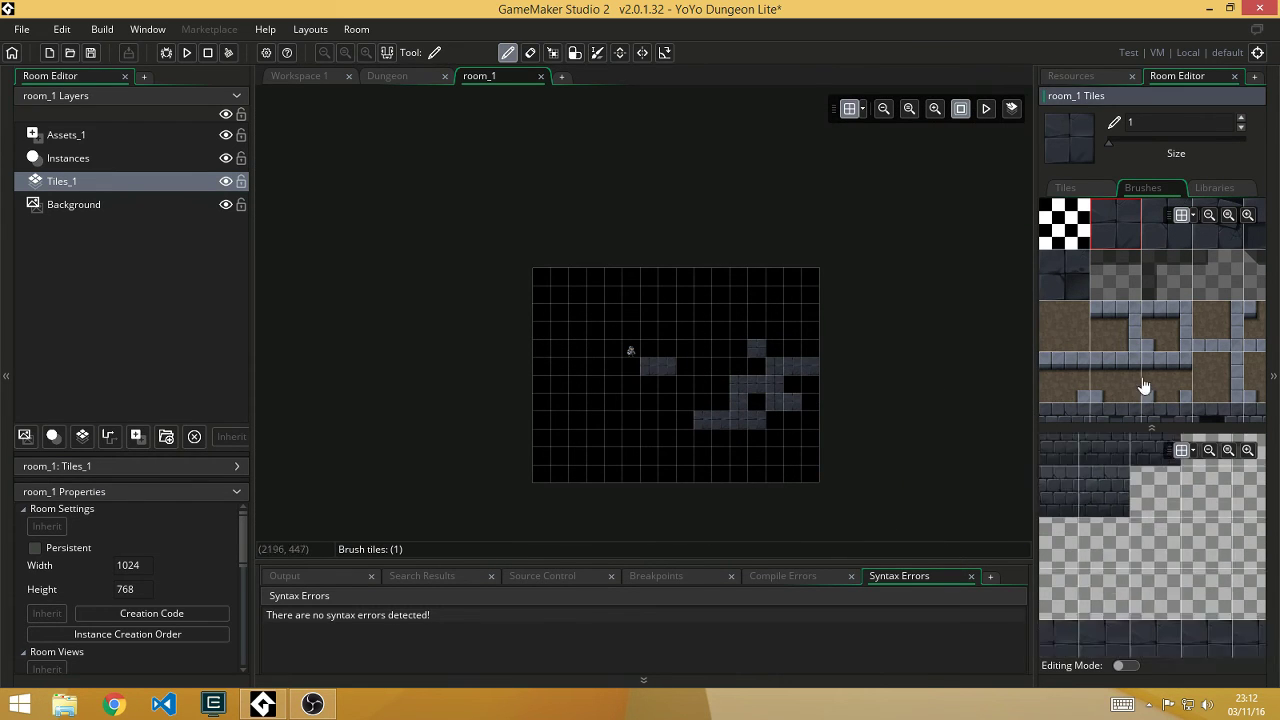
mouse_move(625, 430)
left_mouse_down()
mouse_move(633, 461)
mouse_move(588, 428)
mouse_move(583, 373)
mouse_move(705, 359)
mouse_move(790, 427)
left_mouse_up()
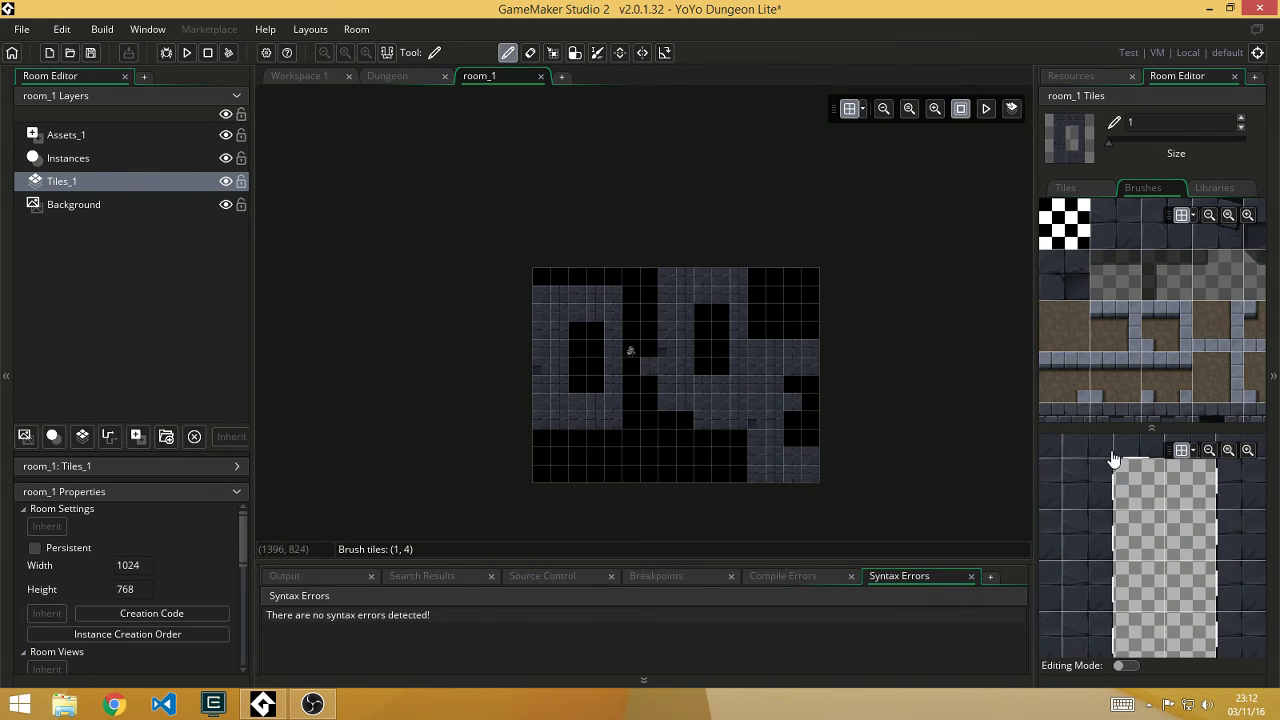
left_click(1205, 192)
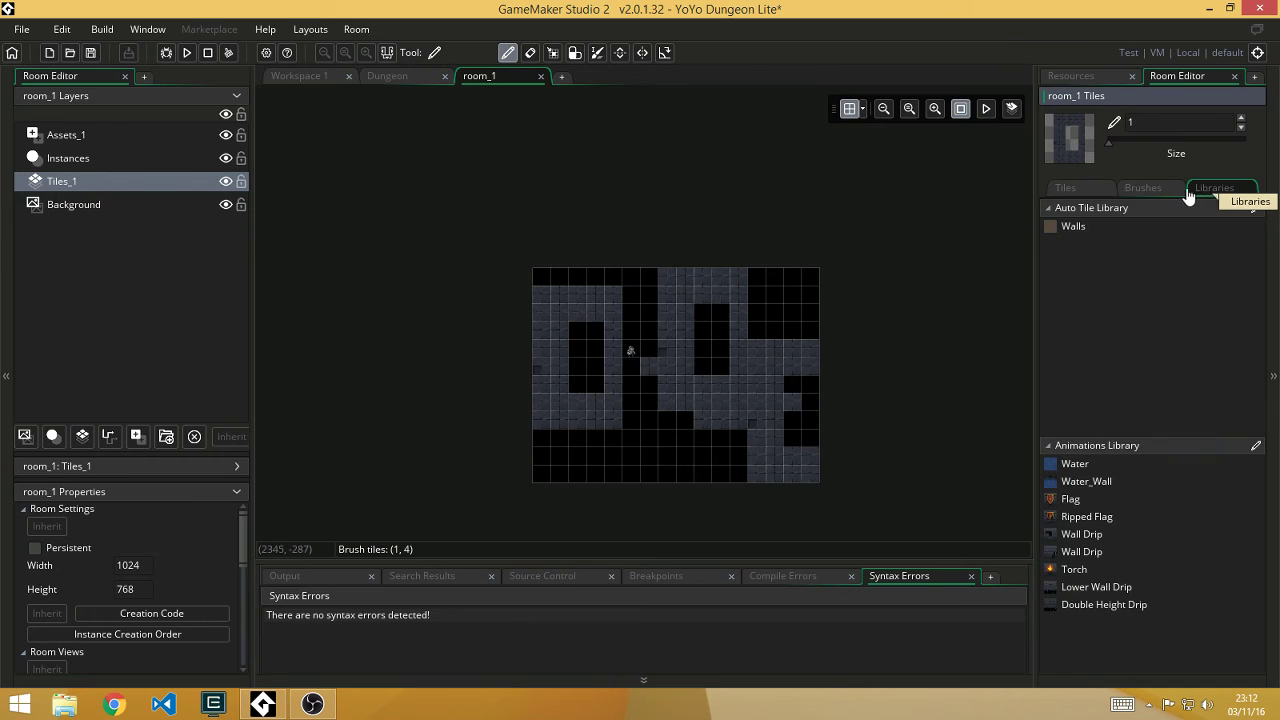
left_click(1066, 228)
Step: Paint a walled dirt area with the Walls auto-tile and fill it with animated water pools
scroll(657, 337, "up", 2)
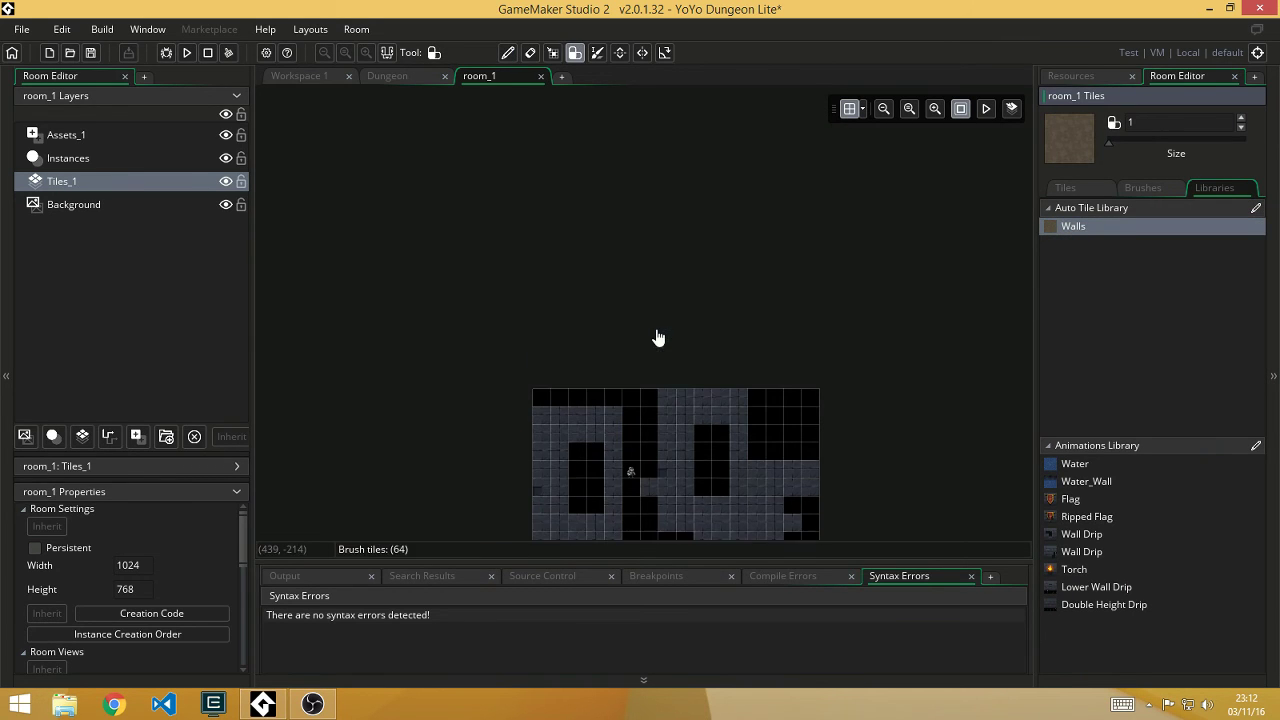
scroll(663, 366, "down", 3)
scroll(663, 366, "up", 3, "ctrl")
mouse_move(650, 255)
left_mouse_down()
mouse_move(632, 222)
mouse_move(886, 197)
mouse_move(952, 255)
mouse_move(868, 300)
mouse_move(802, 247)
mouse_move(705, 212)
mouse_move(783, 229)
mouse_move(727, 310)
mouse_move(715, 249)
mouse_move(675, 368)
mouse_move(681, 447)
mouse_move(805, 426)
mouse_move(771, 363)
mouse_move(750, 372)
mouse_move(673, 480)
mouse_move(864, 372)
mouse_move(870, 388)
mouse_move(962, 366)
mouse_move(970, 294)
mouse_move(946, 450)
mouse_move(831, 483)
left_mouse_up()
left_click(1078, 464)
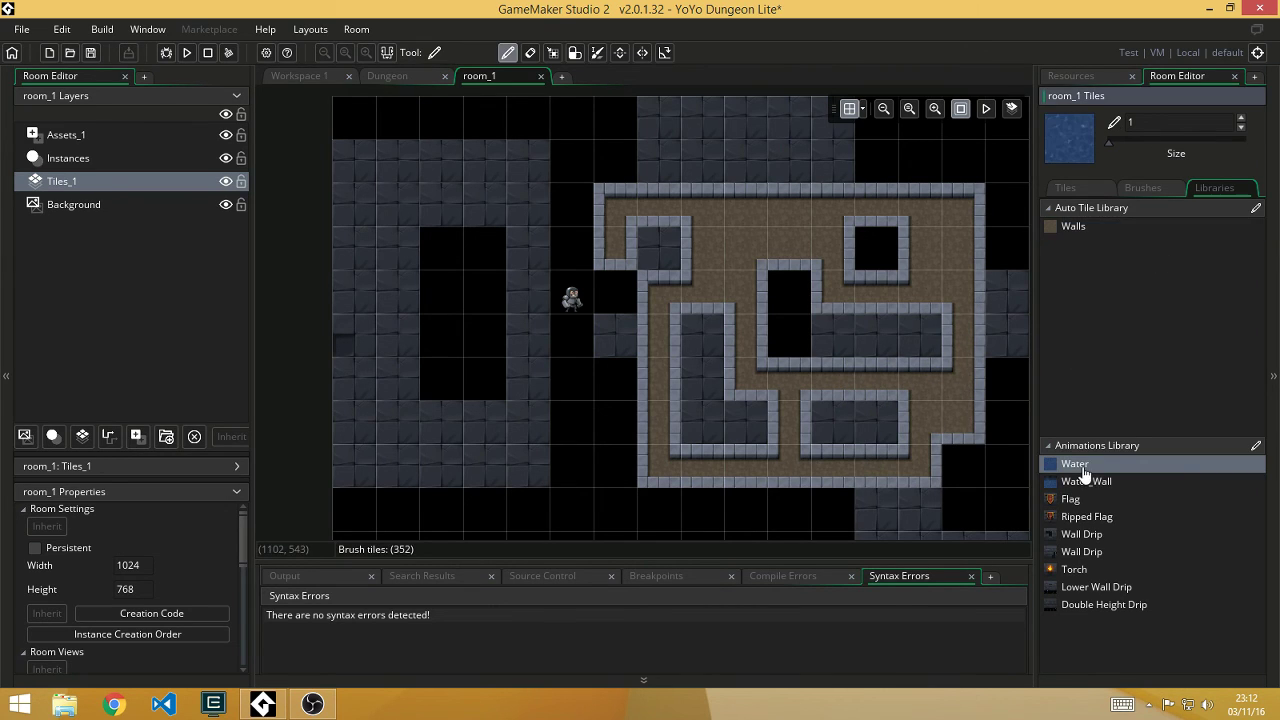
mouse_move(829, 422)
left_mouse_down()
mouse_move(755, 436)
mouse_move(714, 387)
mouse_move(720, 345)
mouse_move(777, 311)
mouse_move(783, 335)
mouse_move(925, 336)
left_mouse_up()
left_click(986, 110)
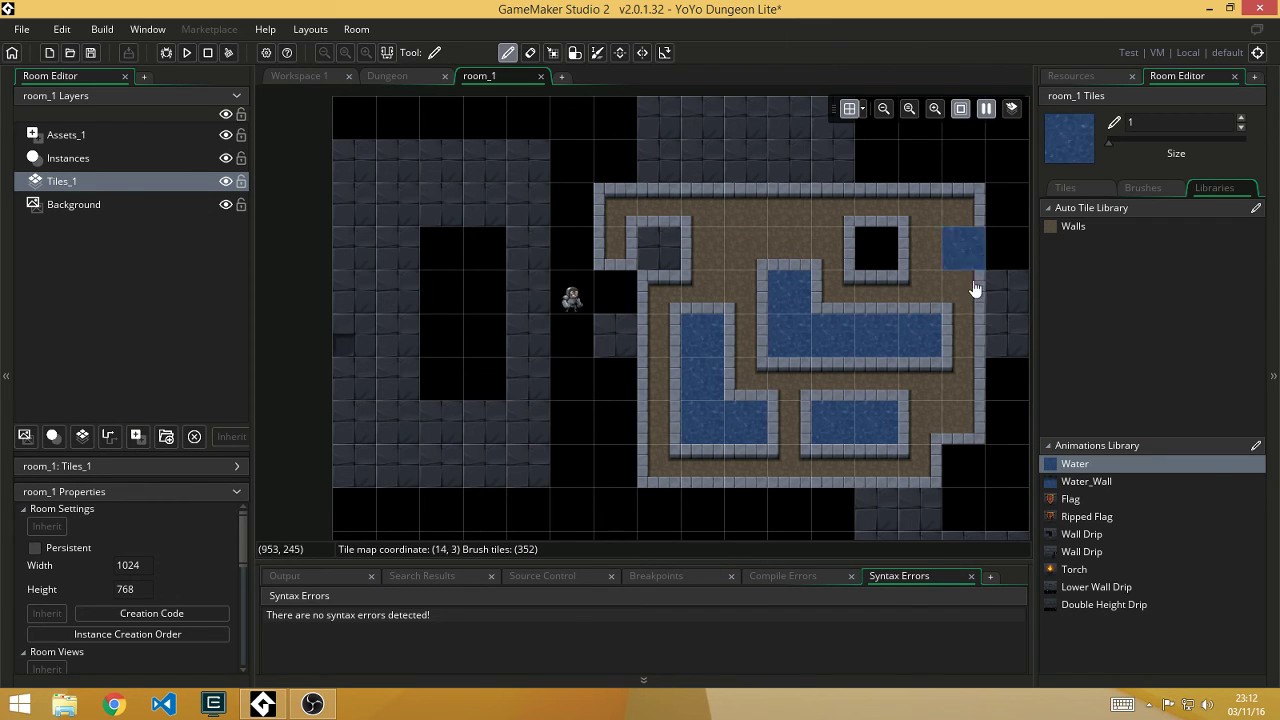
Step: Place a Flag and a Ripped Flag below the chamber, with a Torch to their left
left_click(1080, 499)
left_click(833, 510)
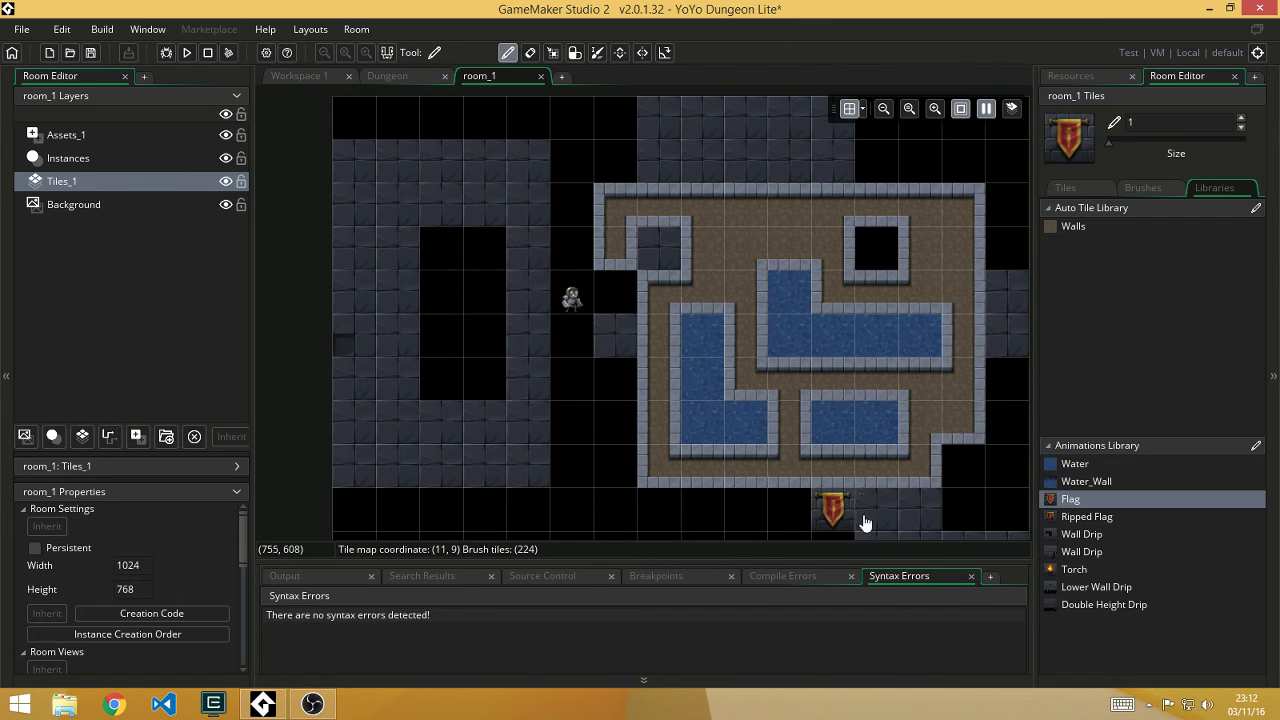
left_click(1085, 516)
left_click(893, 520)
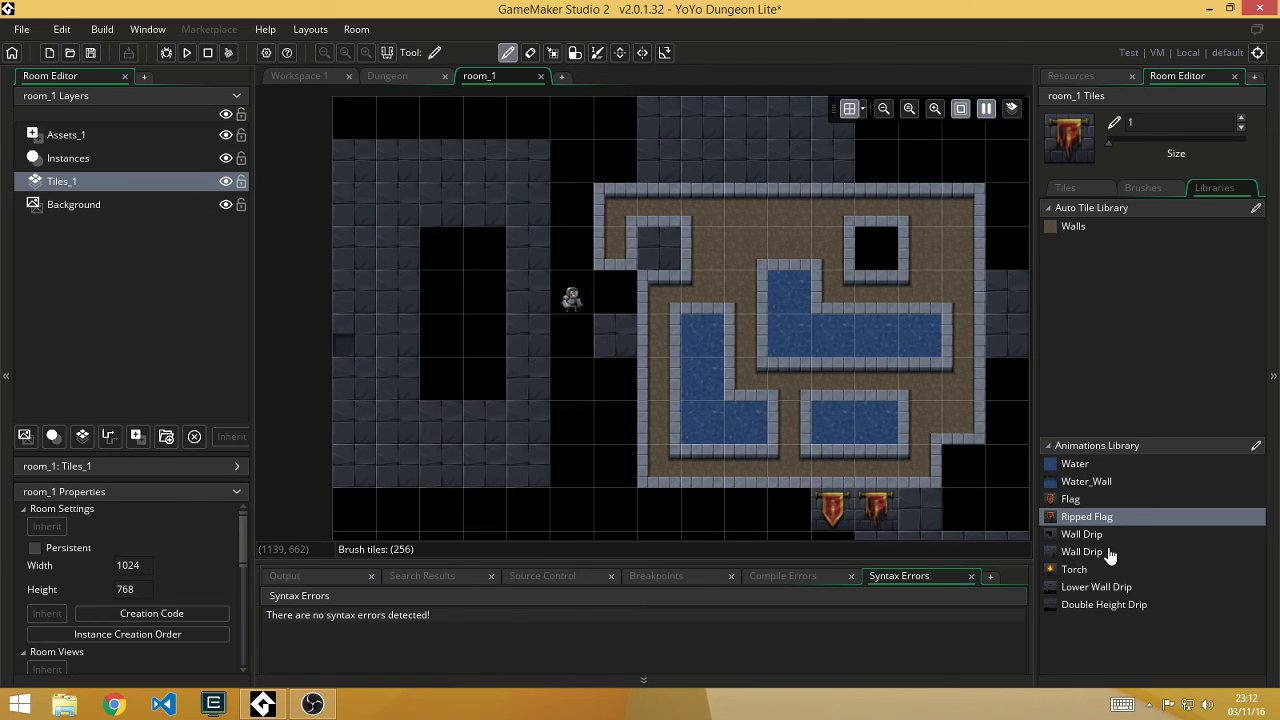
left_click(1070, 569)
left_click(789, 508)
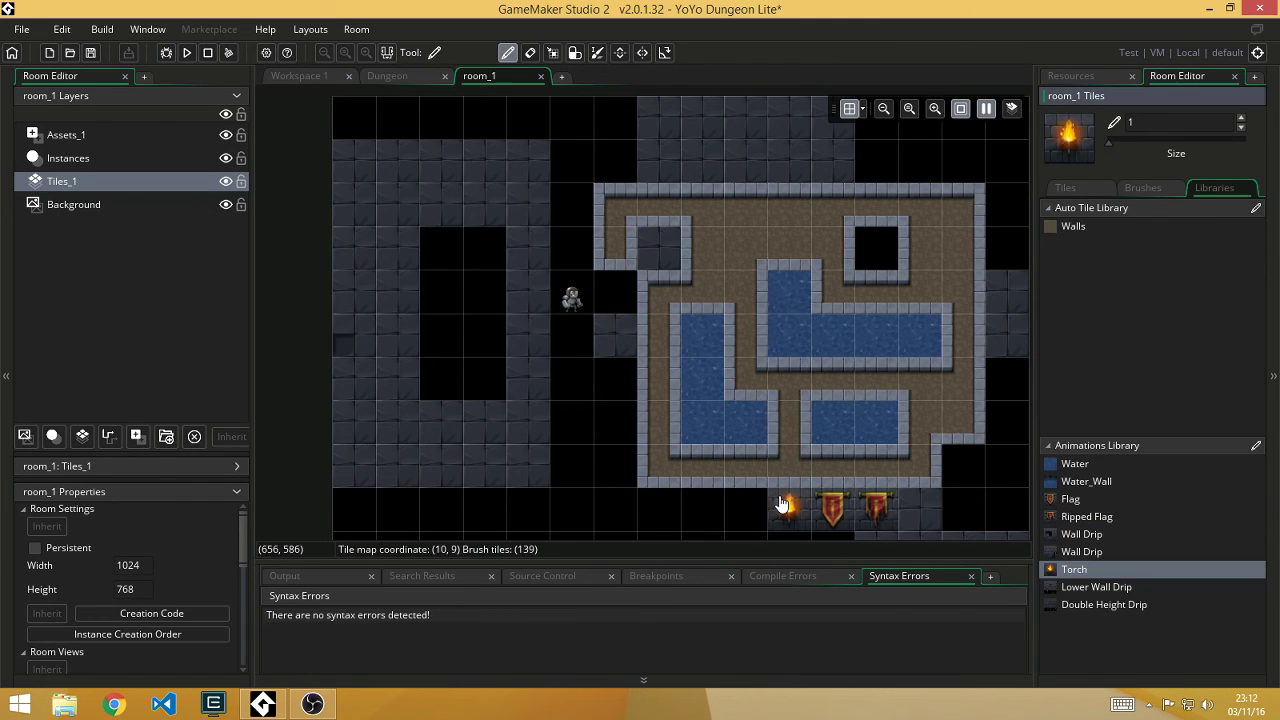